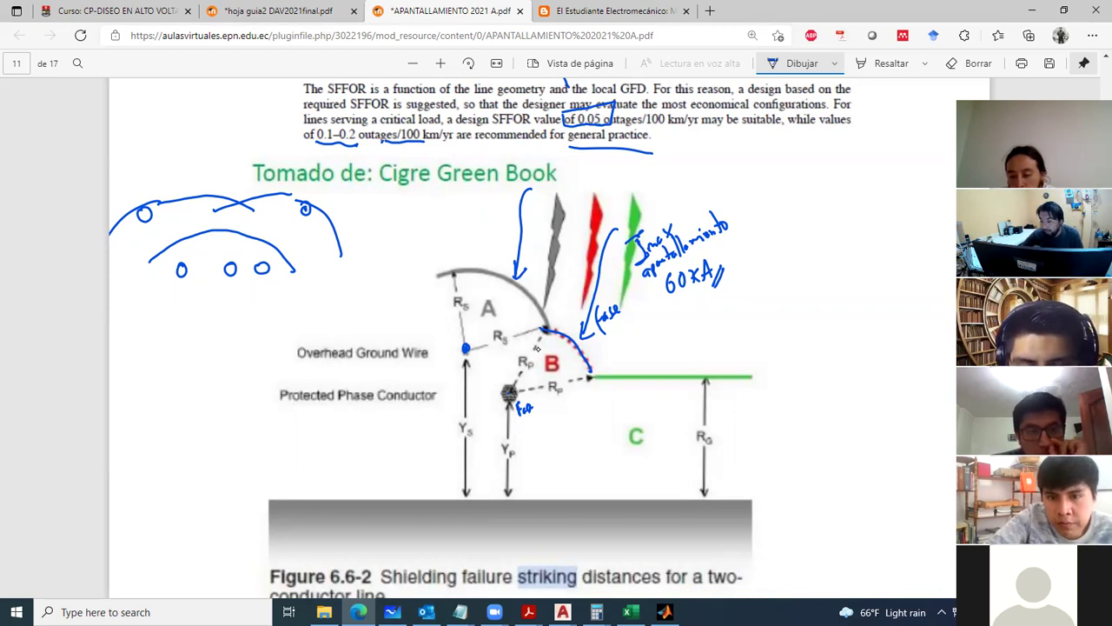
Examine the shielding failure figure, the recommended strike distance equations and the GFD expression in the APANTALLAMIENTO 2021 A PDF.
scroll(654, 244, down, 1)
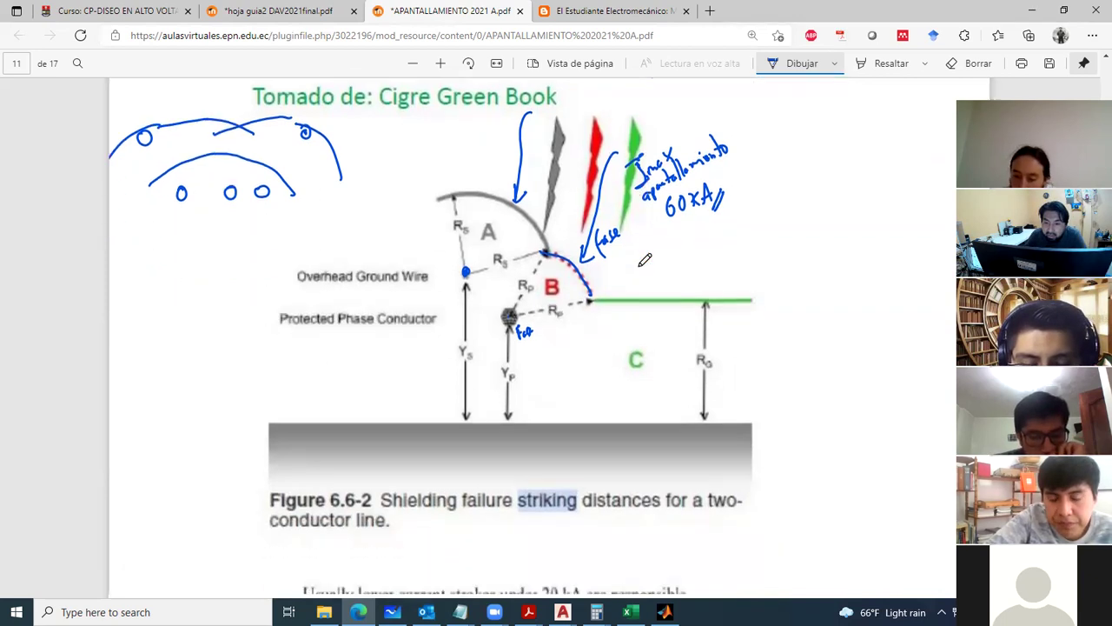
scroll(649, 219, down, 1)
scroll(648, 219, up, 1)
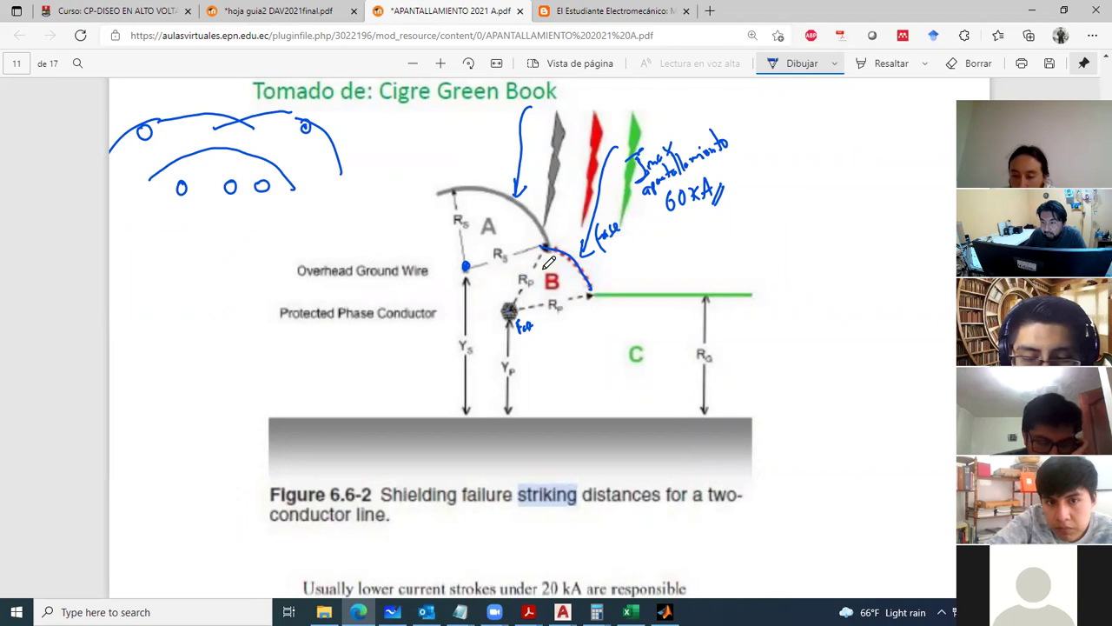
scroll(550, 262, down, 9)
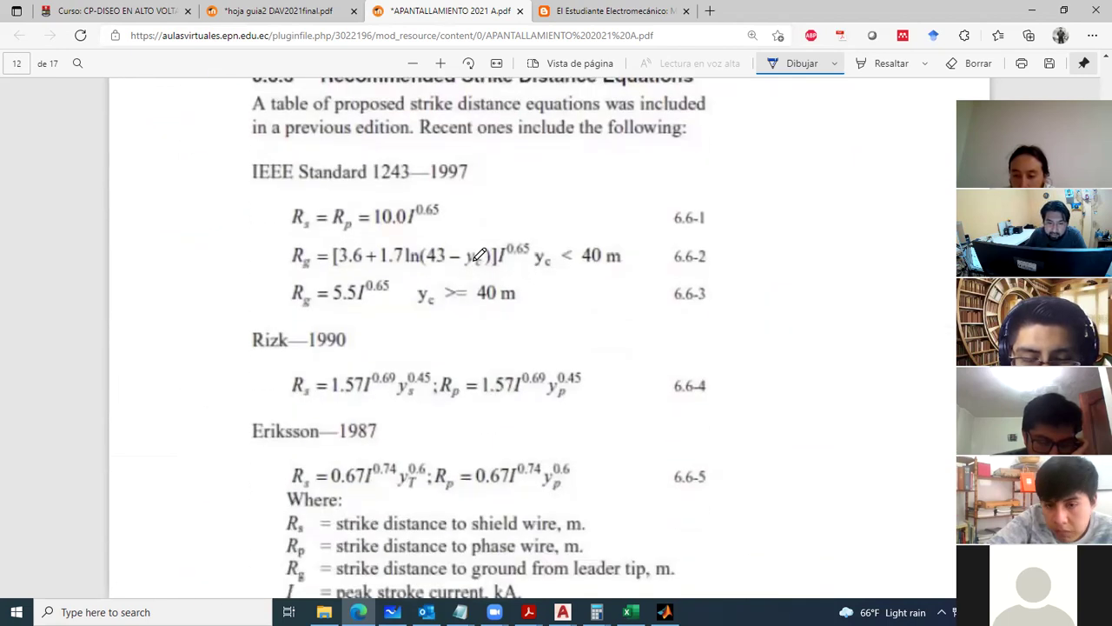
scroll(495, 282, up, 9)
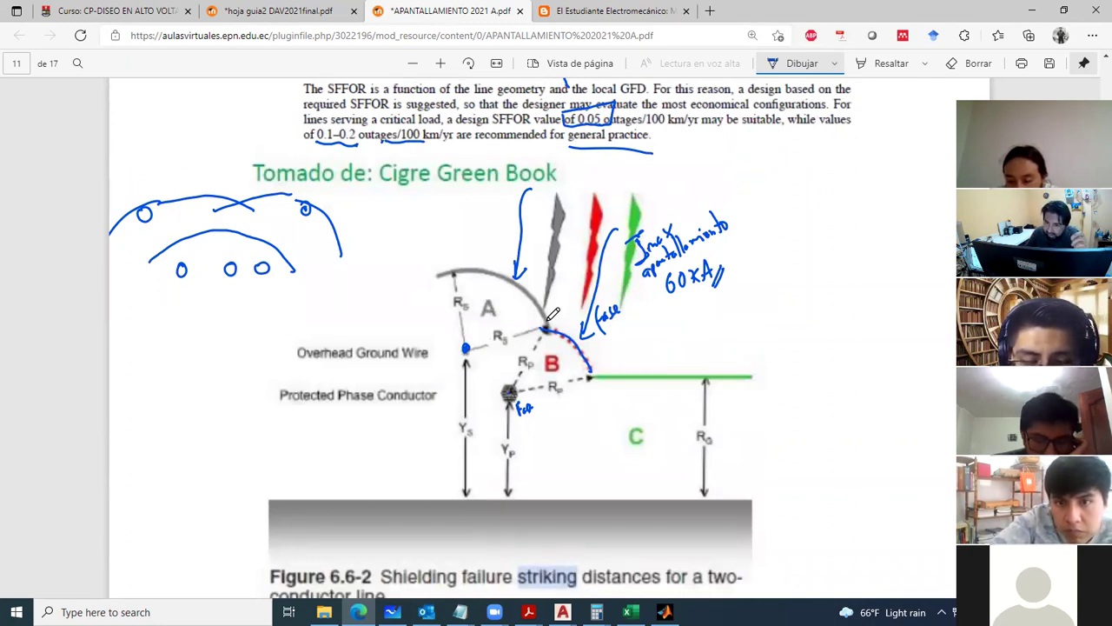
scroll(553, 313, down, 4)
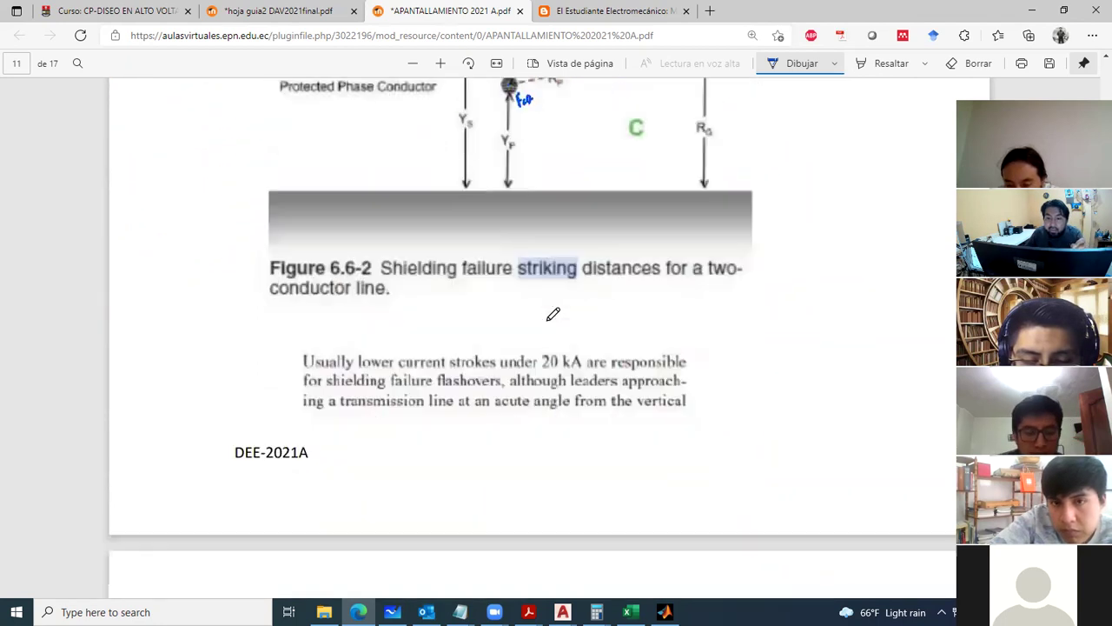
scroll(554, 313, up, 5)
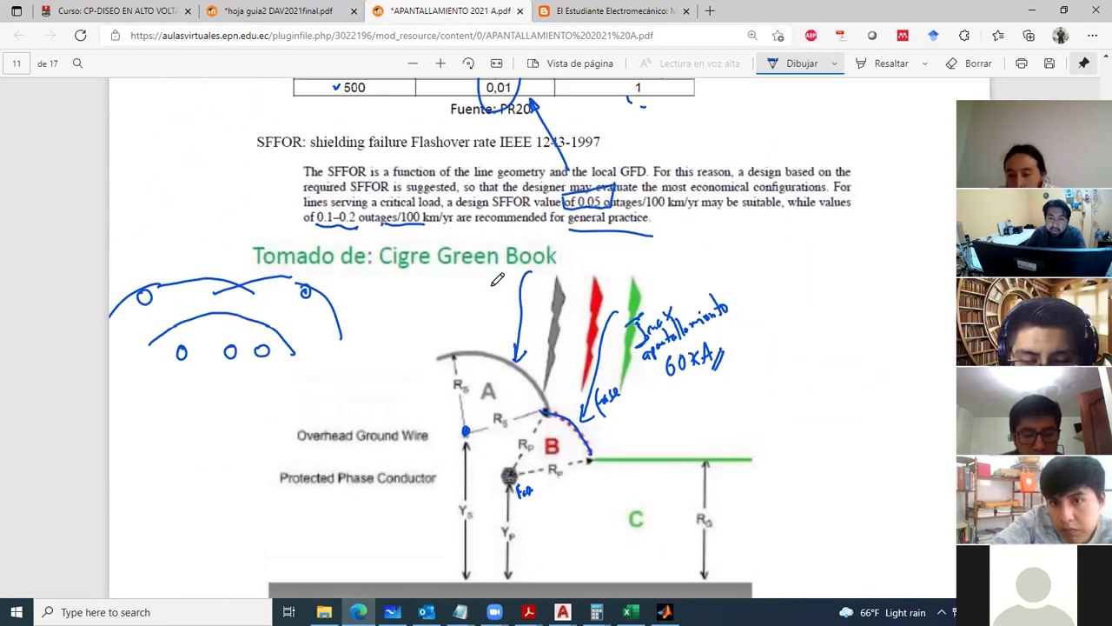
scroll(497, 278, down, 2)
scroll(302, 327, down, 7)
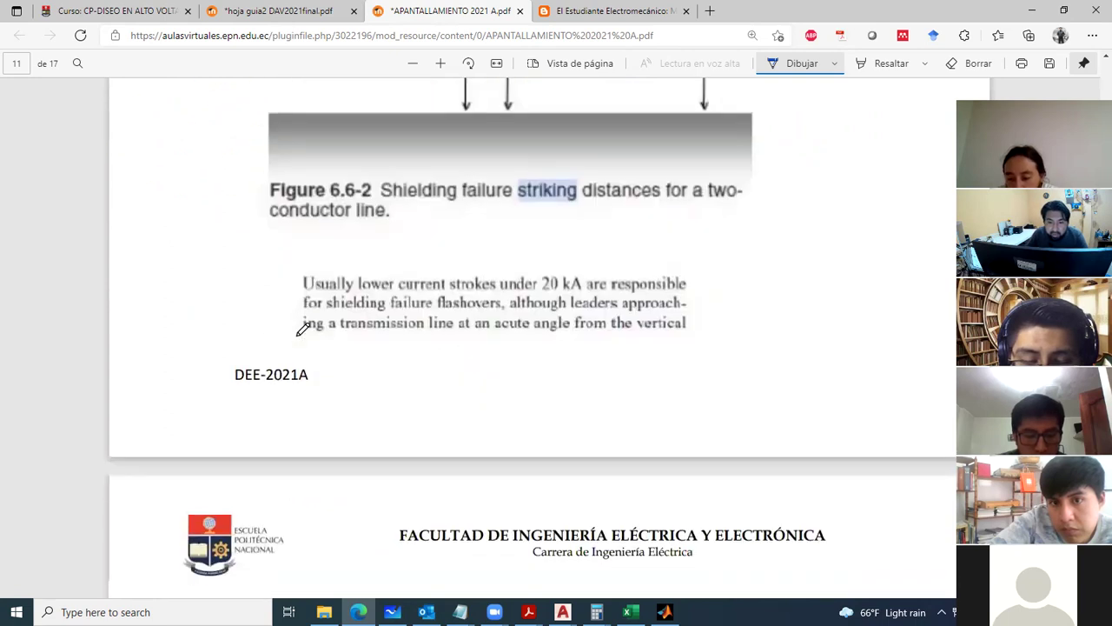
scroll(303, 327, down, 12)
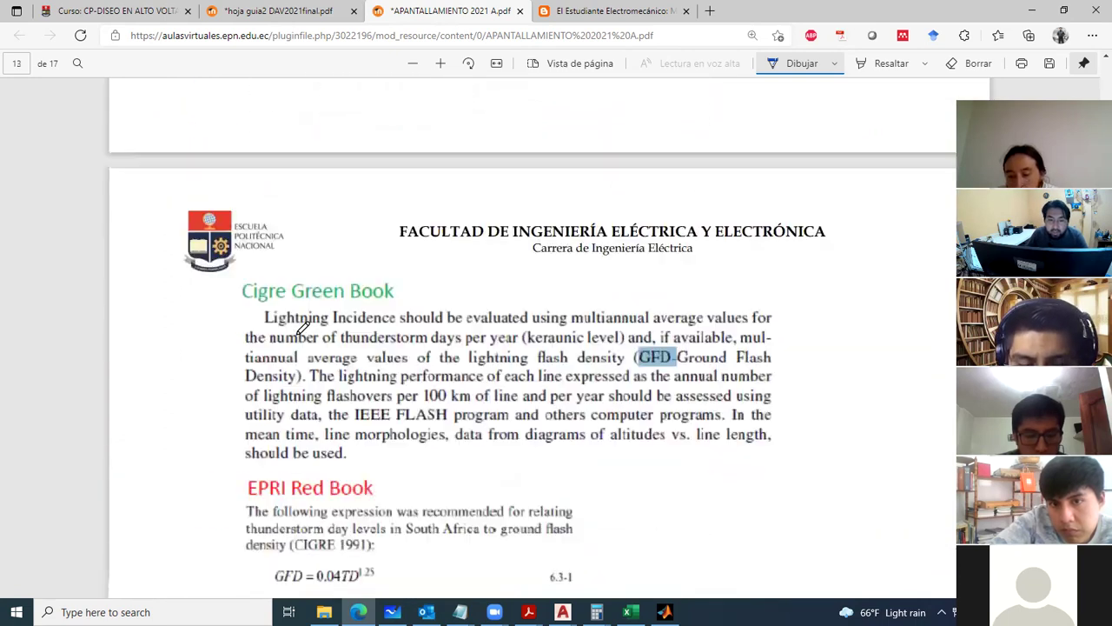
scroll(302, 327, down, 3)
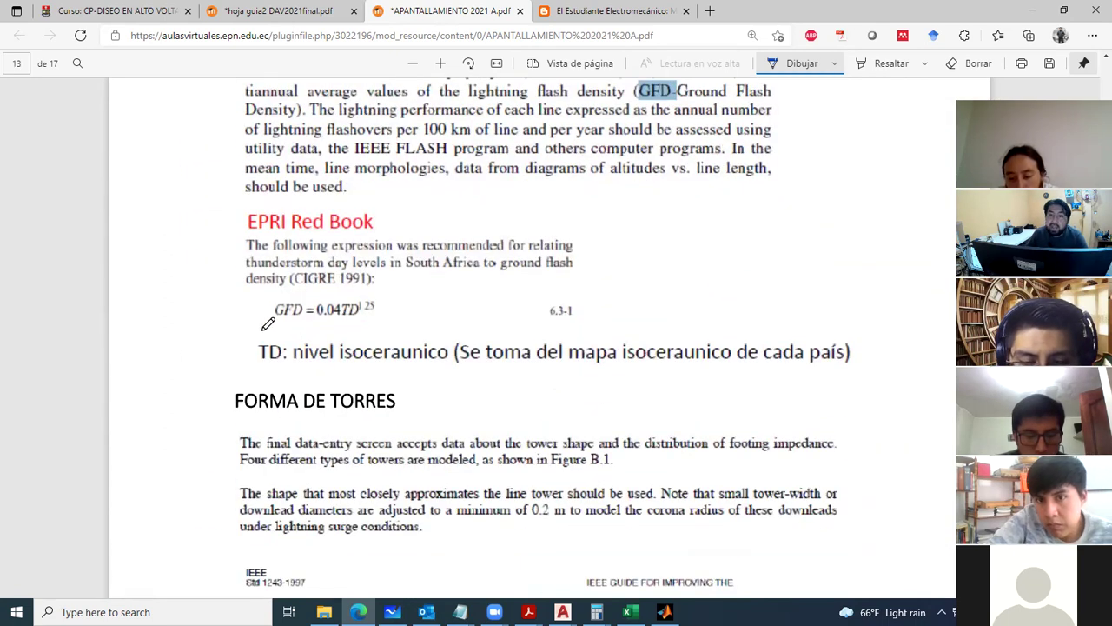
scroll(269, 321, up, 3)
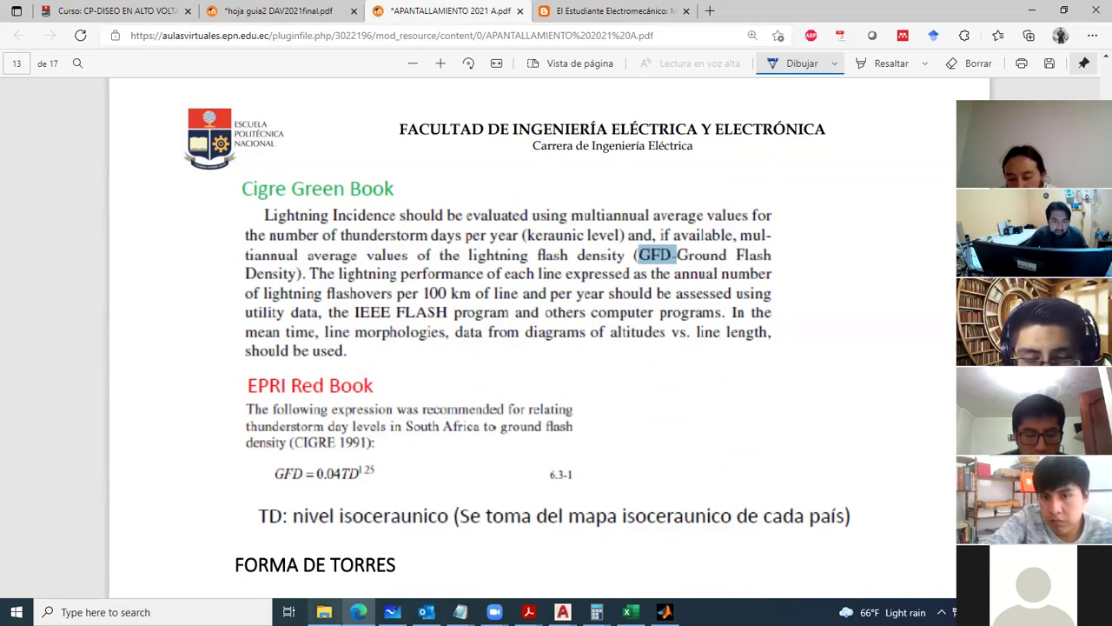
Switch to File Explorer, open Flash2.xlsm from the Flash2 folder inside diseño en AV's APANTALLAMIENTO folder, and show its Flash1.9 sheet.
click(323, 612)
click(254, 196)
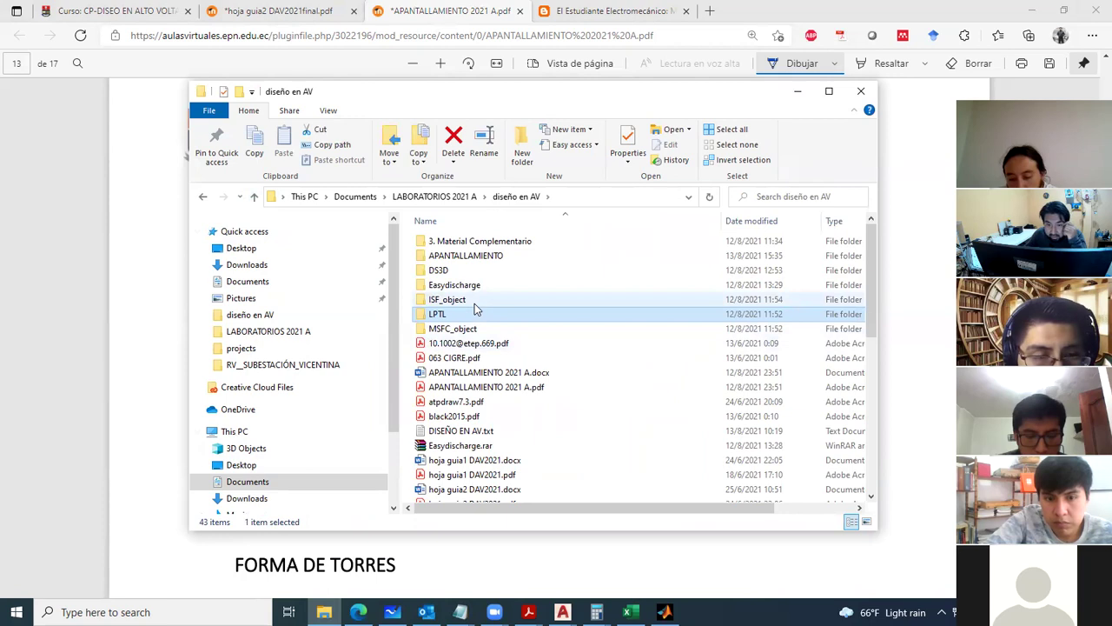
double_click(477, 257)
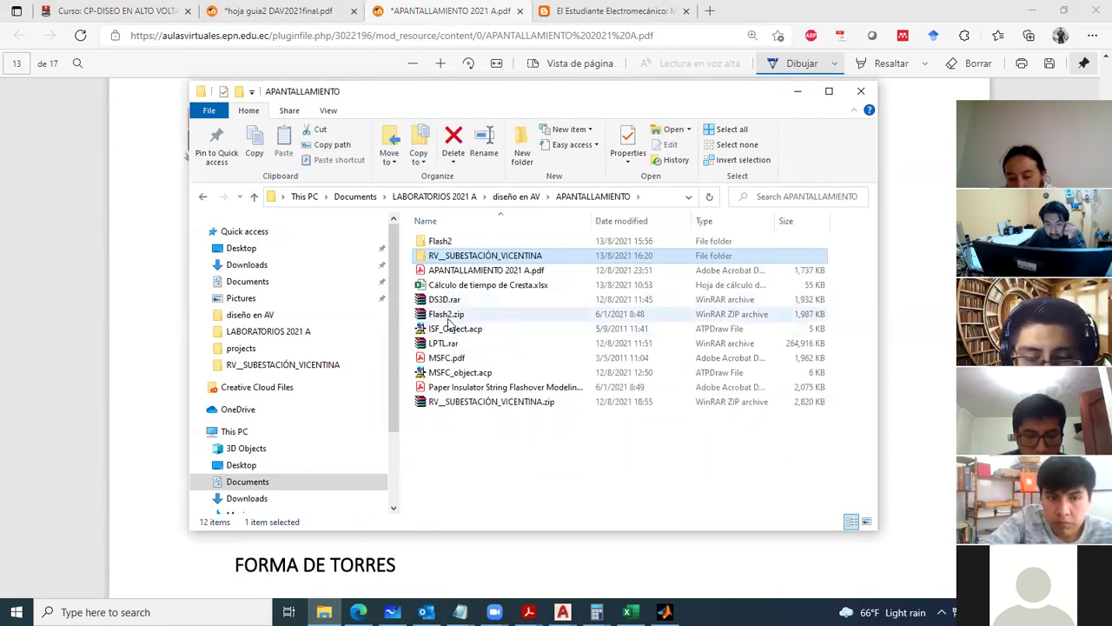
double_click(439, 243)
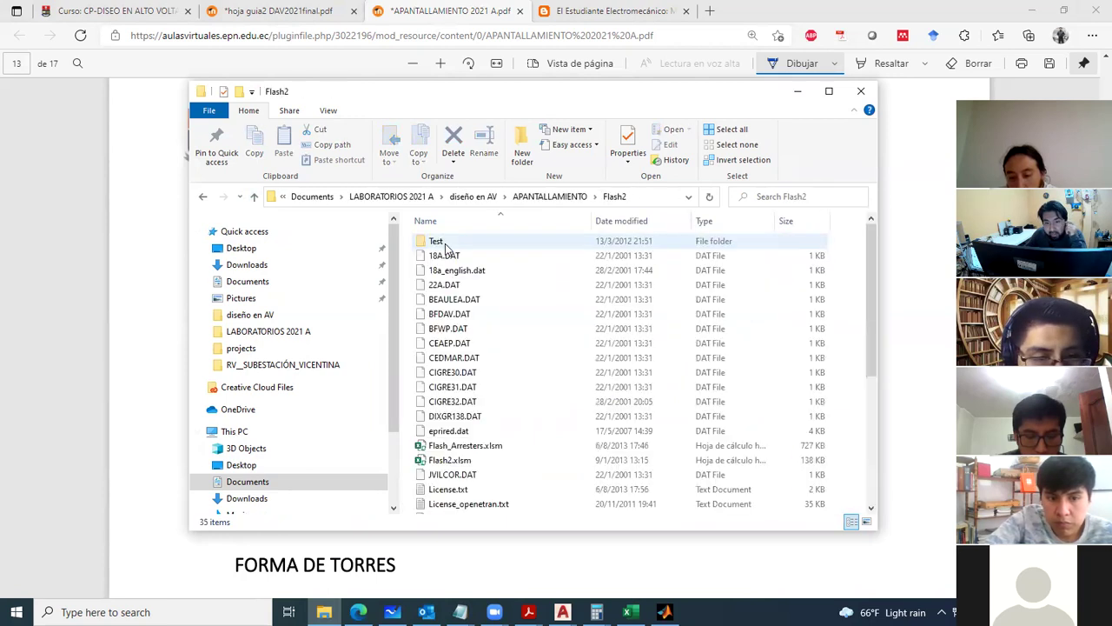
scroll(465, 347, down, 3)
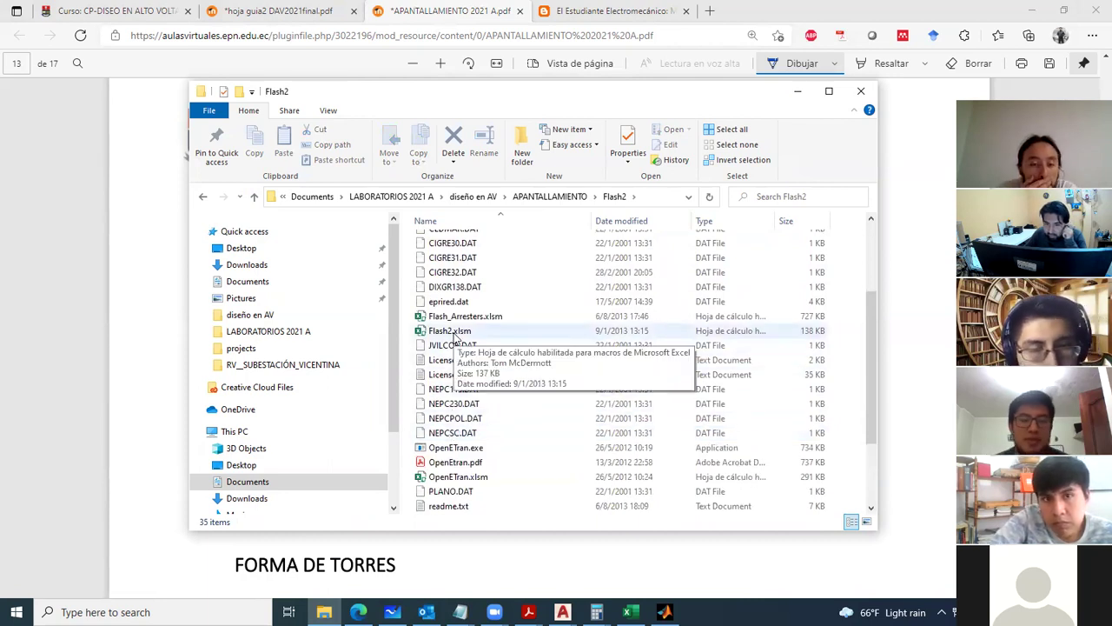
double_click(474, 334)
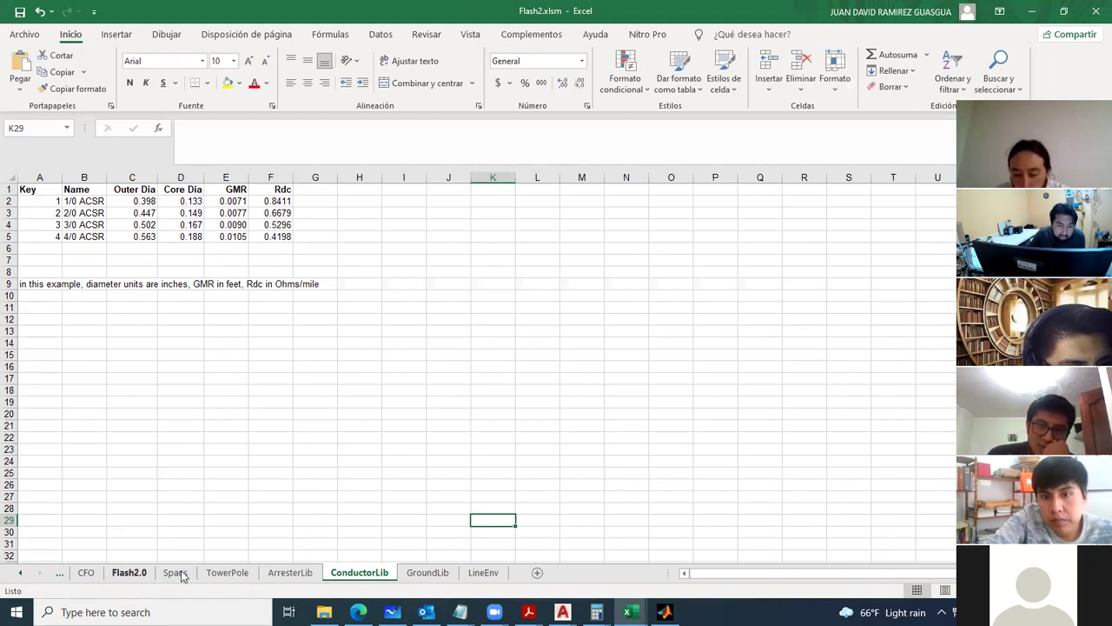
click(60, 575)
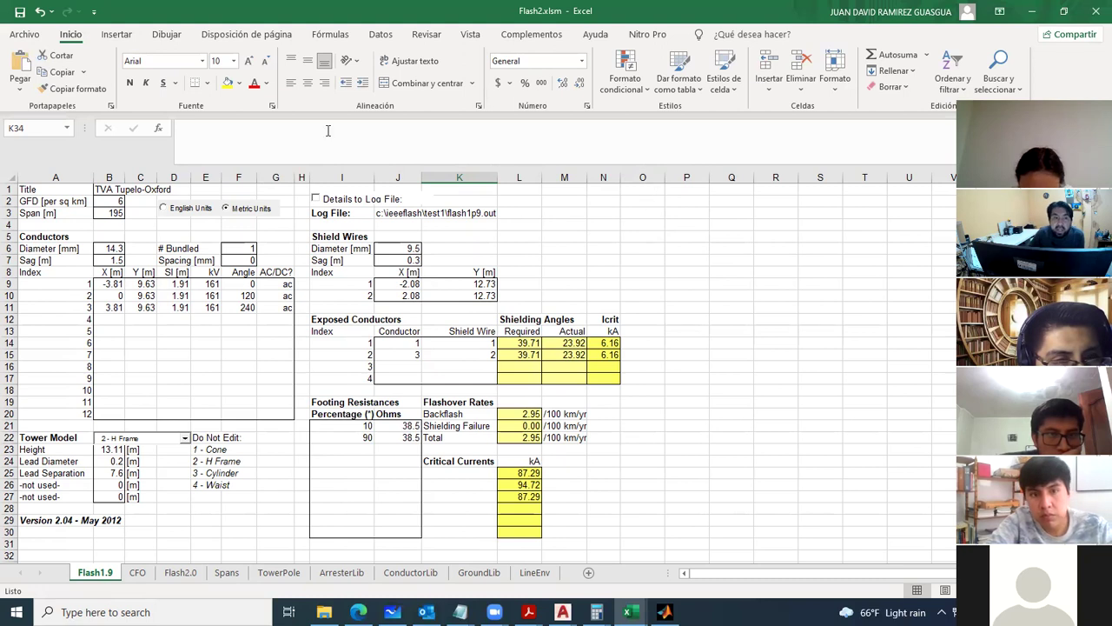
Review the macro settings in Excel's Trust Center and accept them with all macros disabled with notification.
click(25, 36)
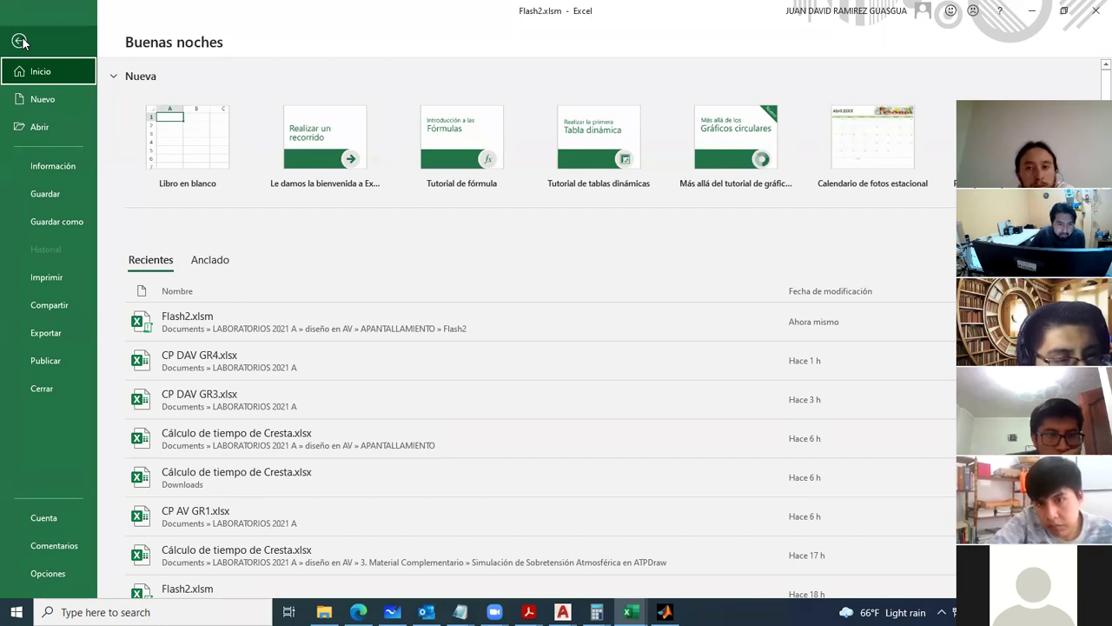
key(Escape)
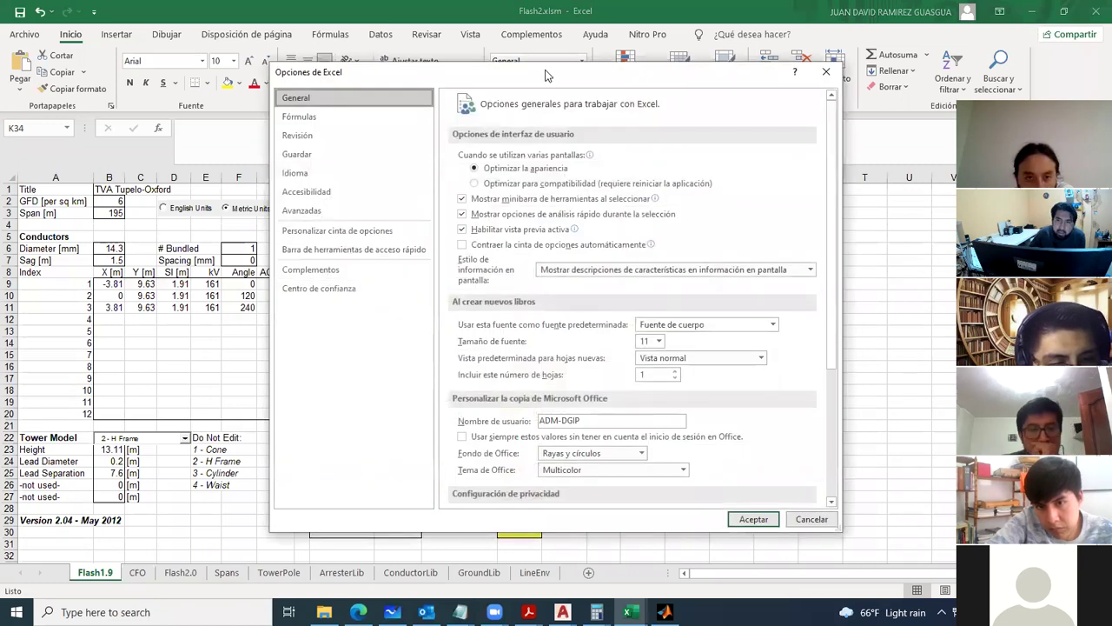
drag(548, 76, 433, 66)
click(204, 278)
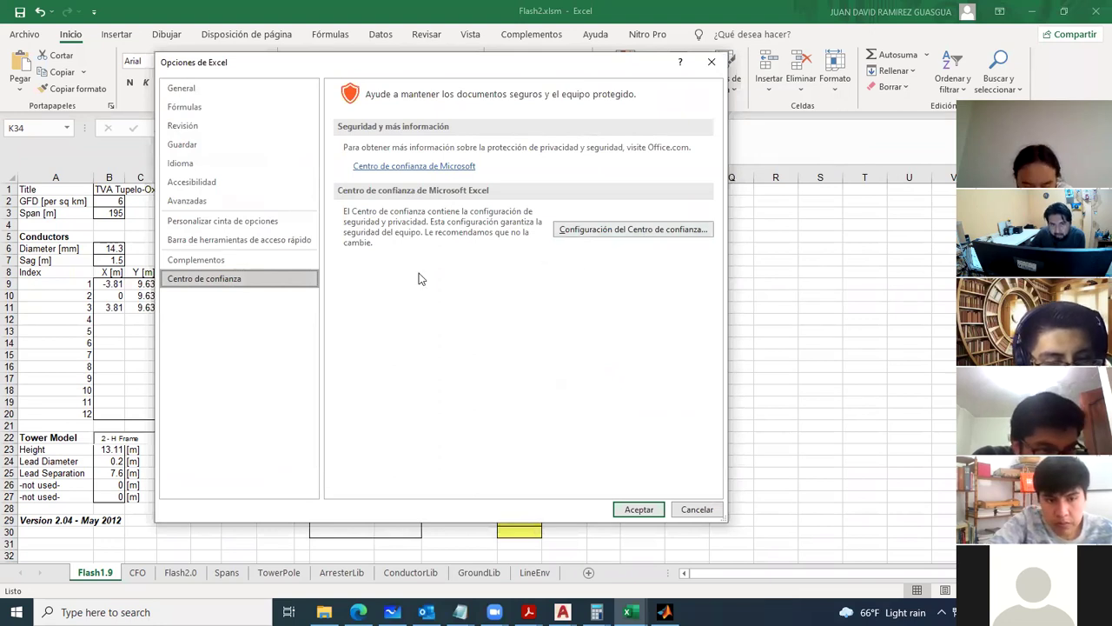
click(657, 230)
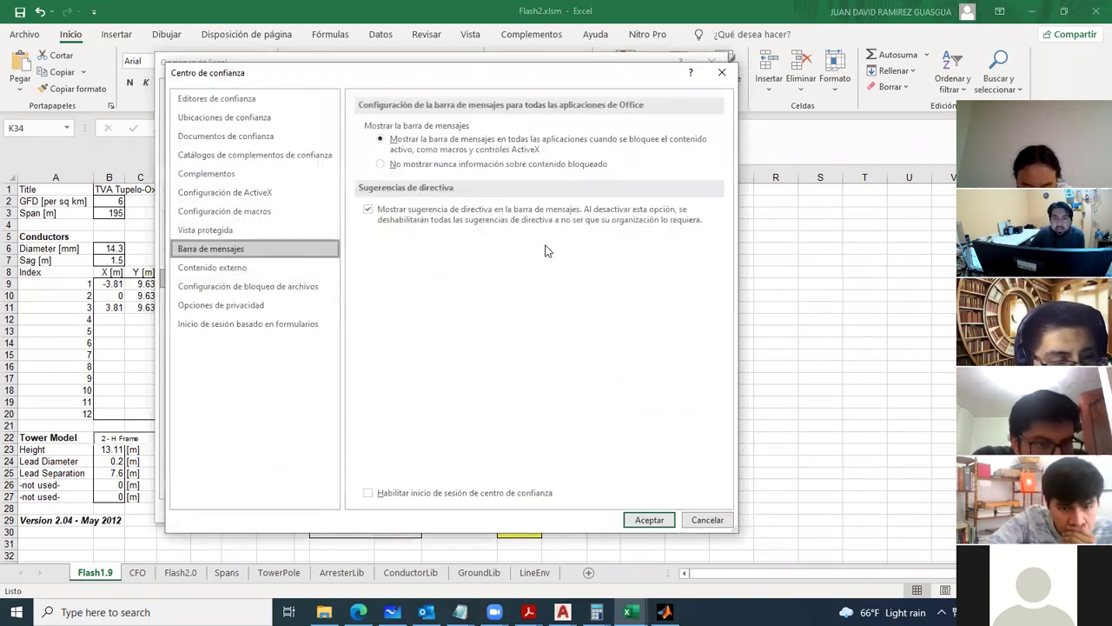
click(240, 214)
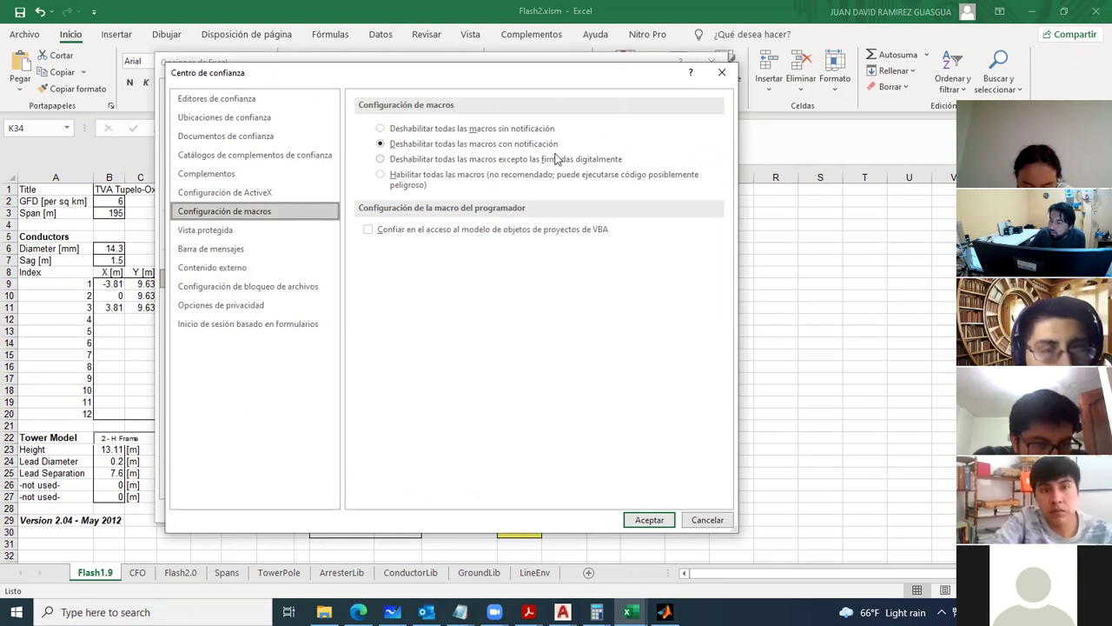
click(649, 520)
click(640, 508)
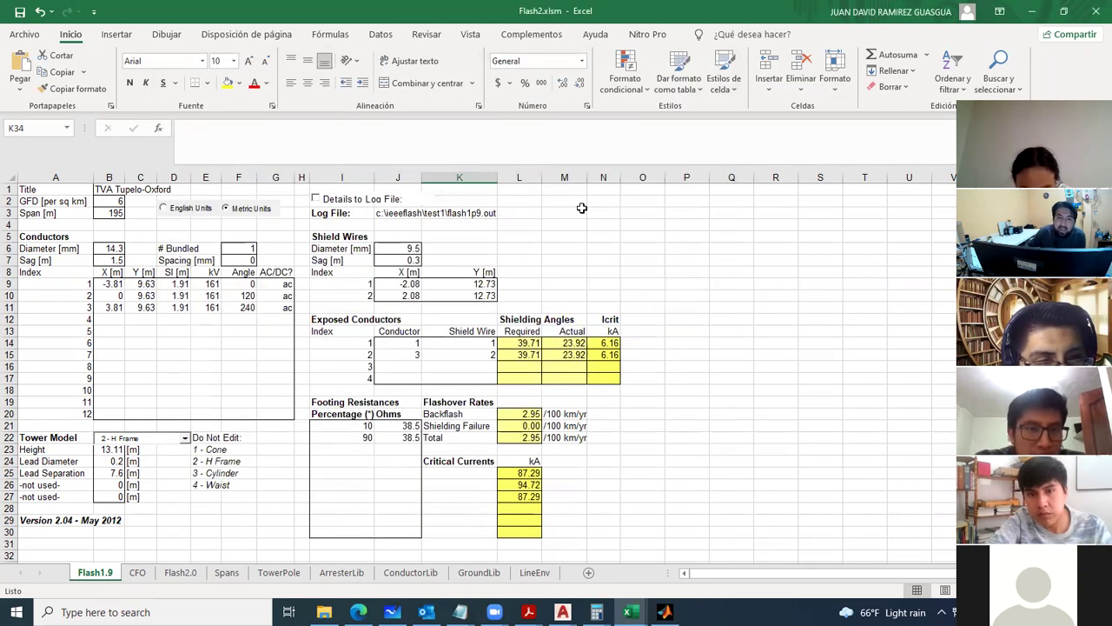
Set the GFD to 145 per sq km and recalculate the flashover rates with the IEEE Flash 1.9 add-in command.
click(543, 40)
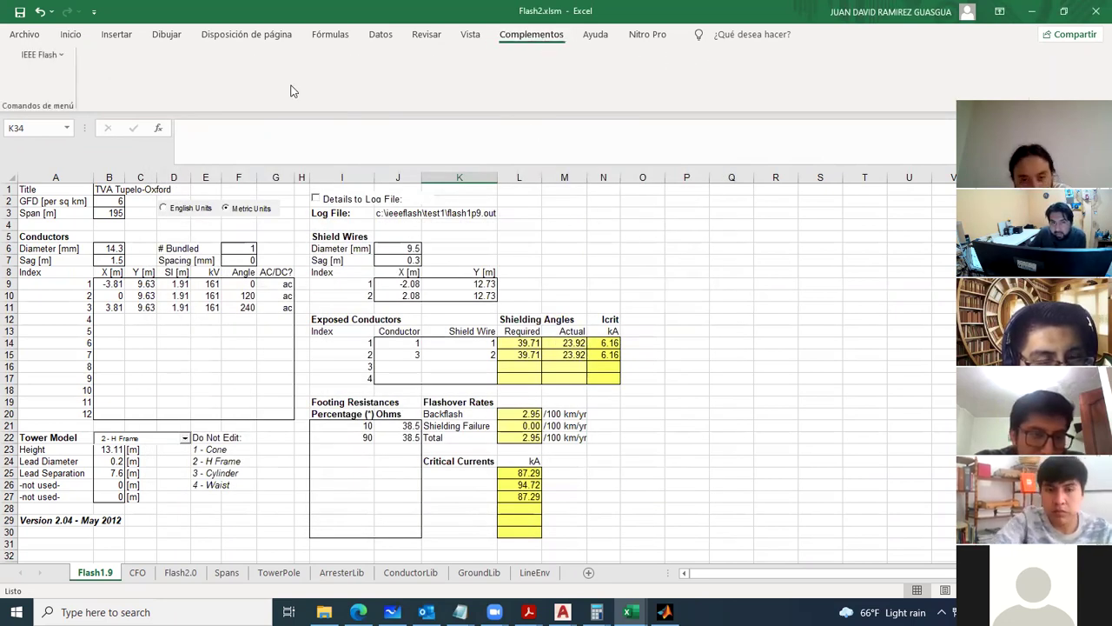
click(64, 57)
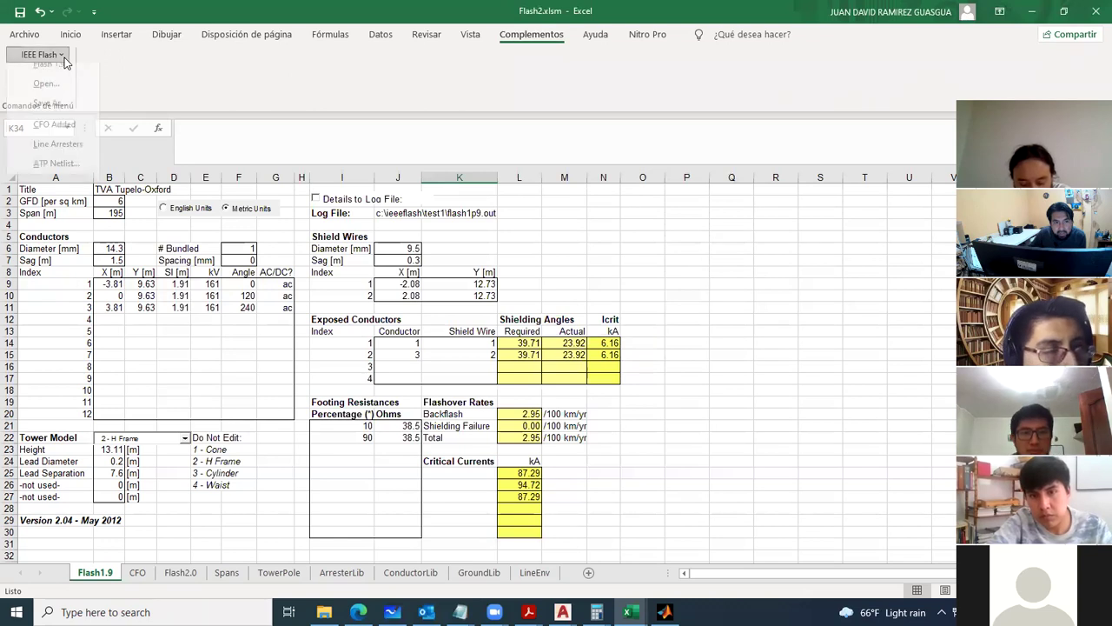
click(201, 106)
click(110, 201)
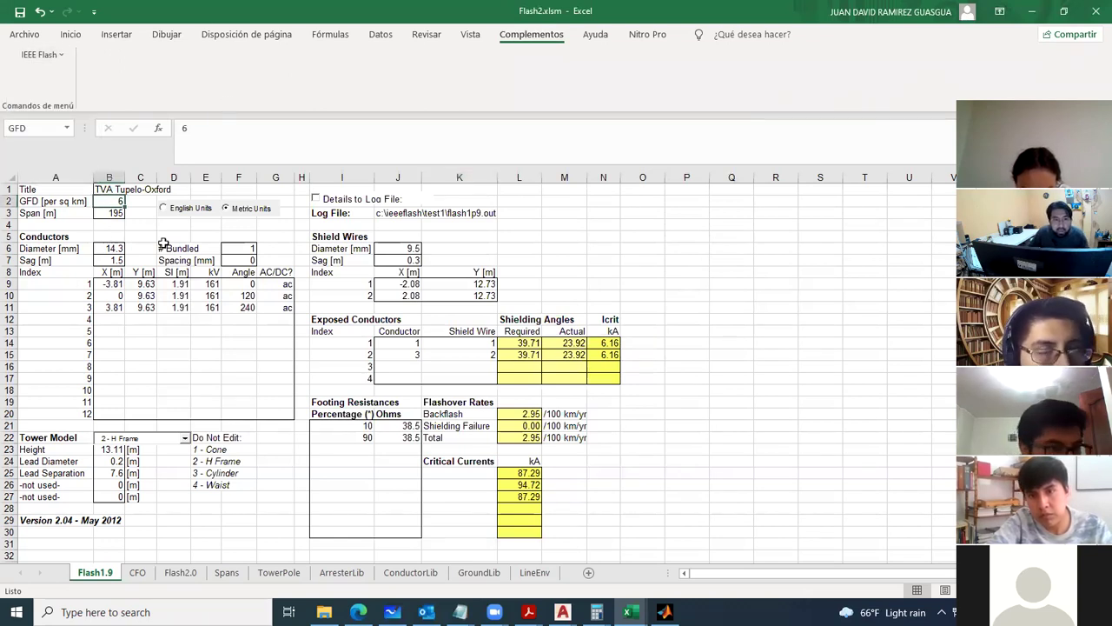
text(145)
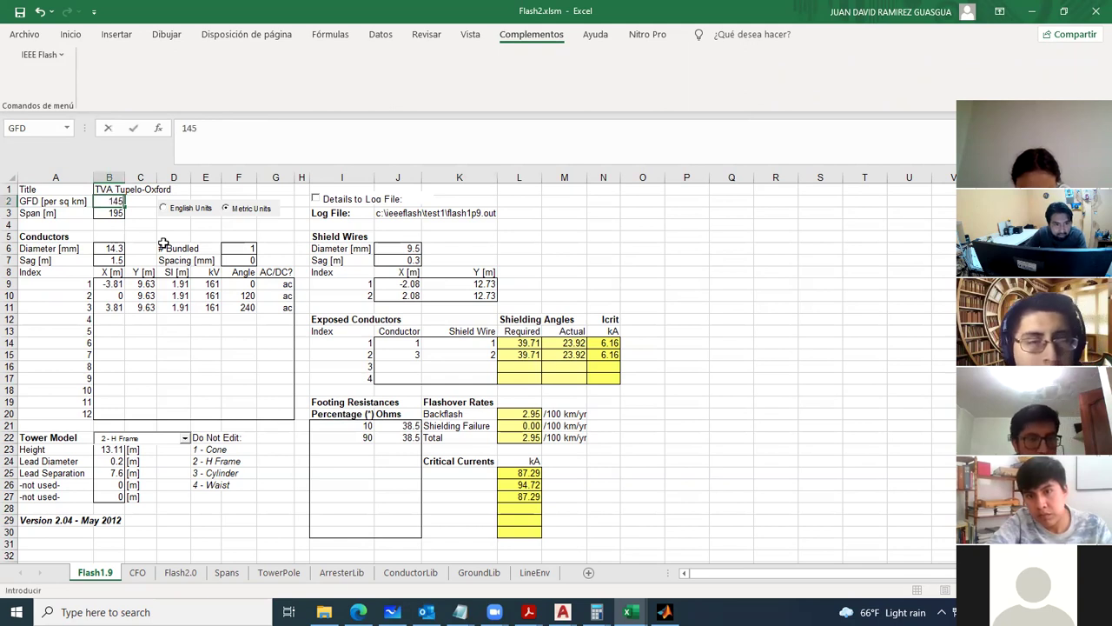
key(Return)
click(136, 222)
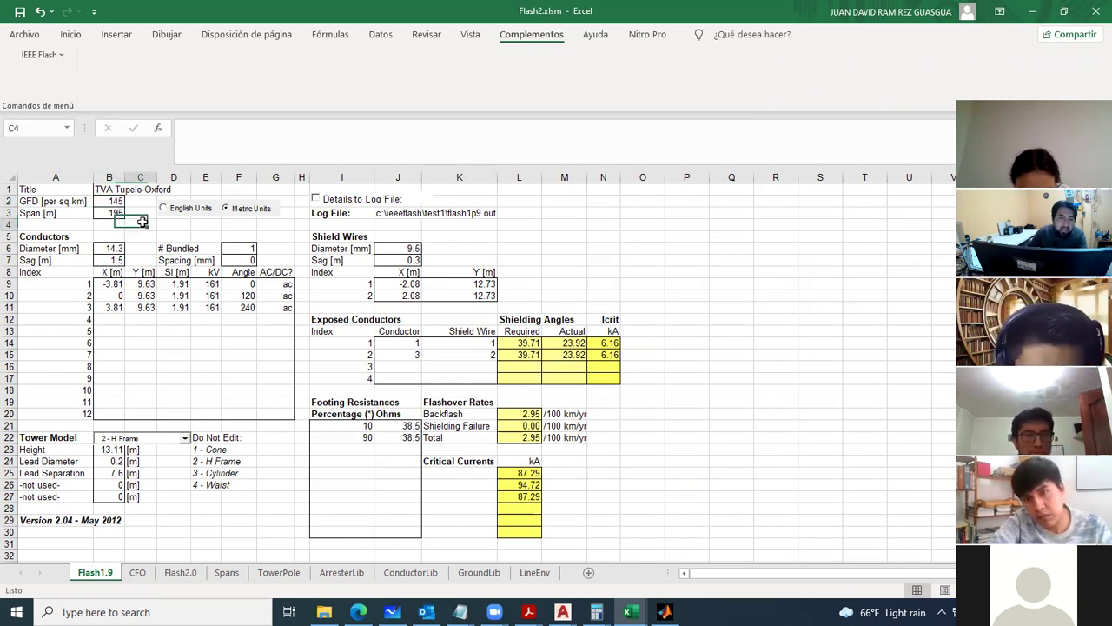
click(58, 54)
click(41, 64)
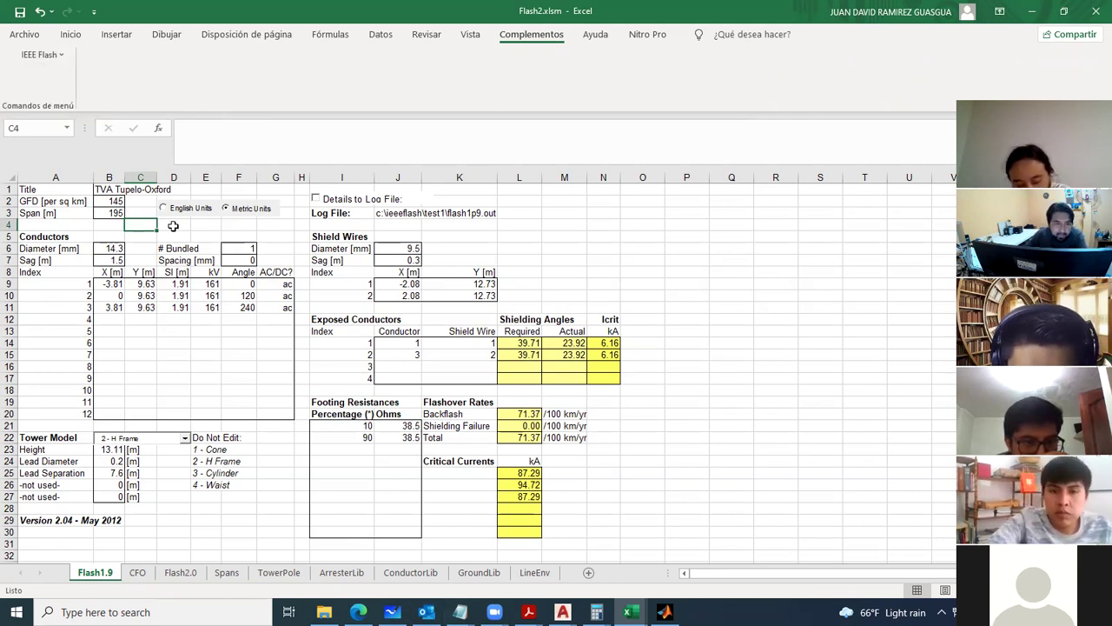
Switch to the shielding PDF in Edge and examine the GFD expression and Table 1 relating ground flash density to annual thunder-days.
click(116, 201)
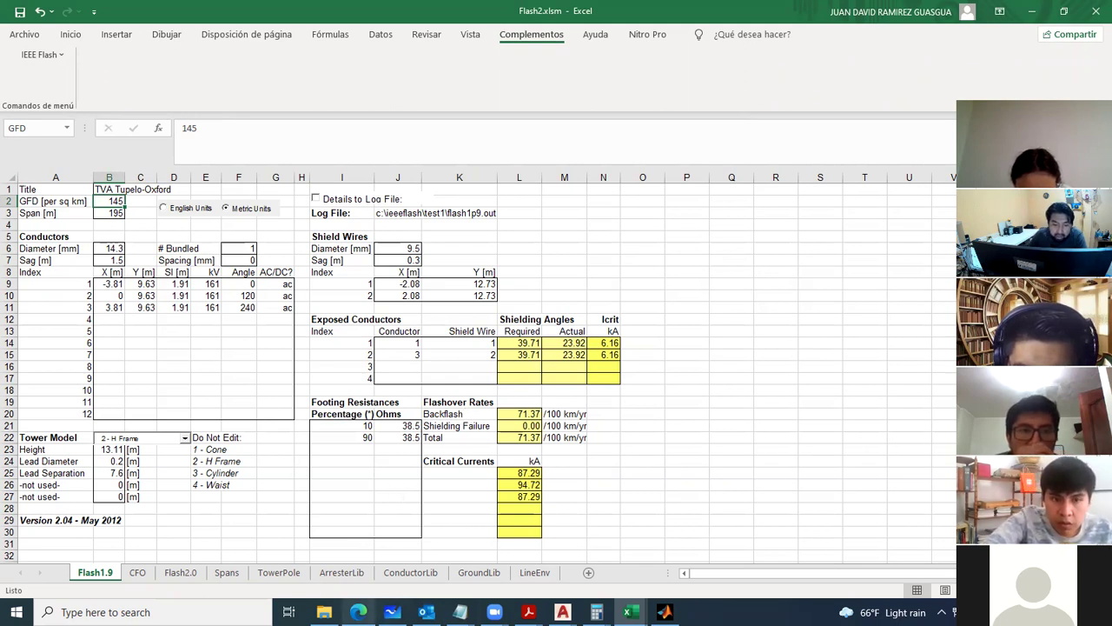
mouse_move(358, 612)
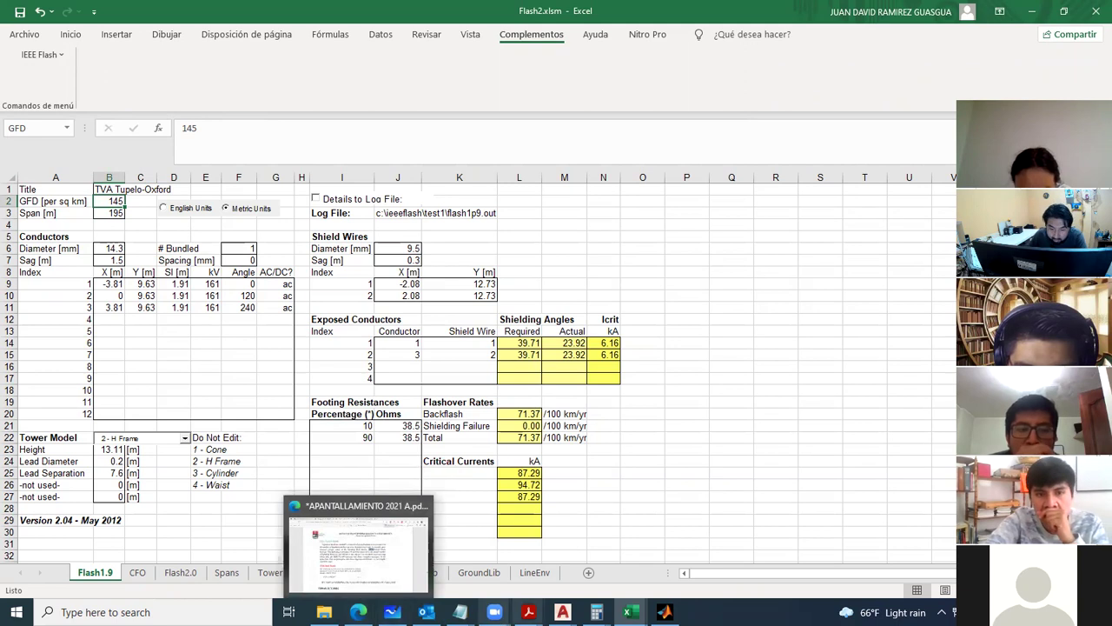
click(358, 612)
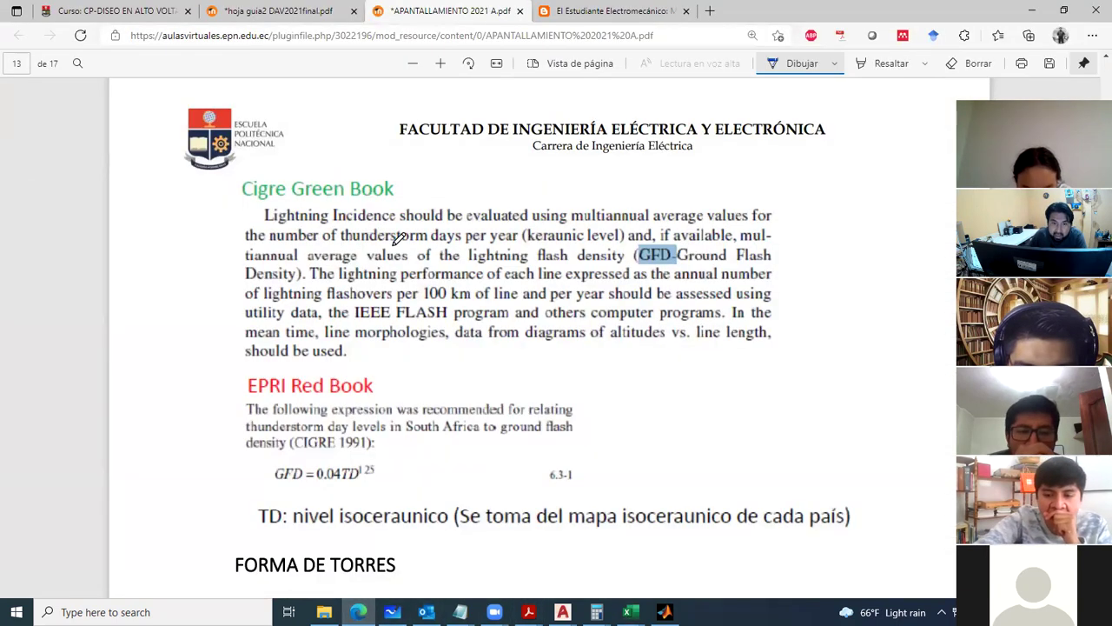
scroll(365, 307, down, 1)
scroll(365, 307, up, 1)
scroll(365, 306, down, 2)
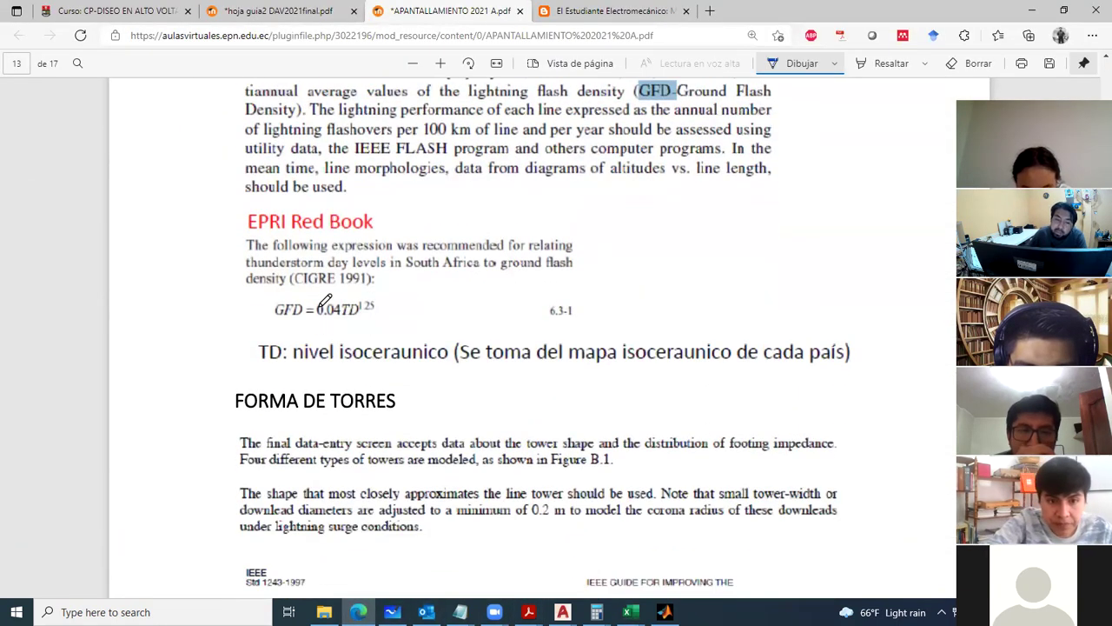
scroll(415, 303, up, 15)
scroll(427, 292, up, 10)
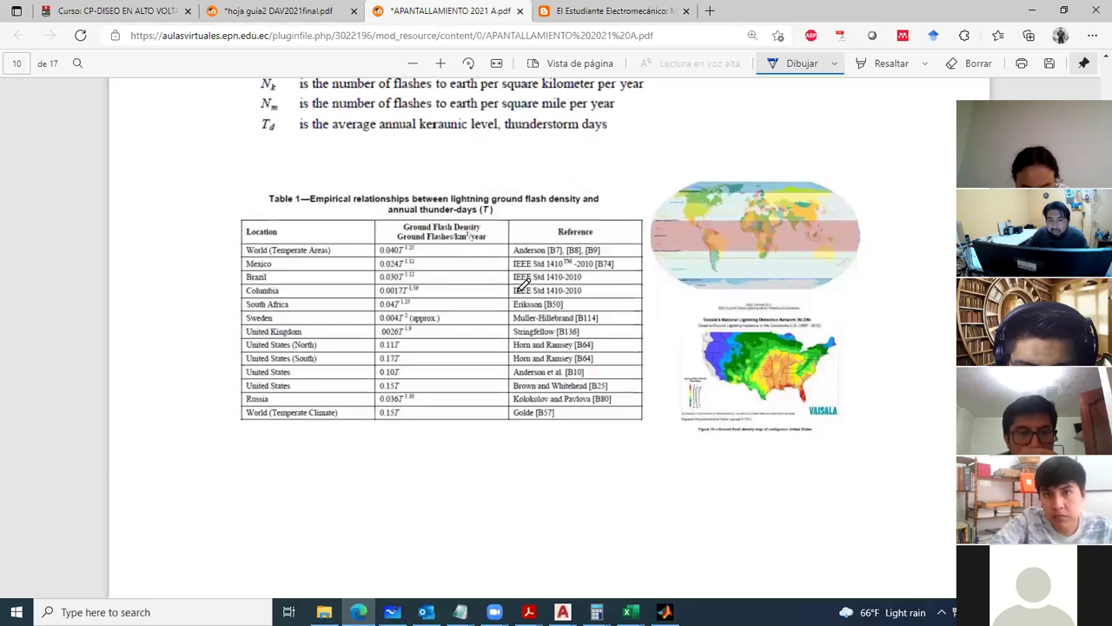
scroll(520, 285, up, 4)
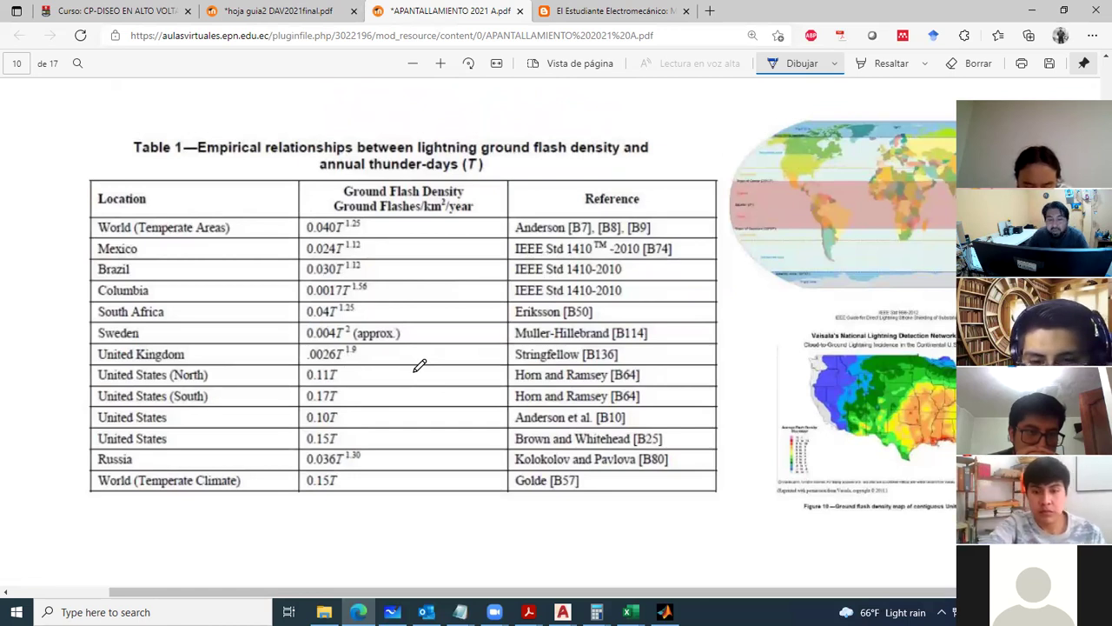
scroll(419, 365, down, 10)
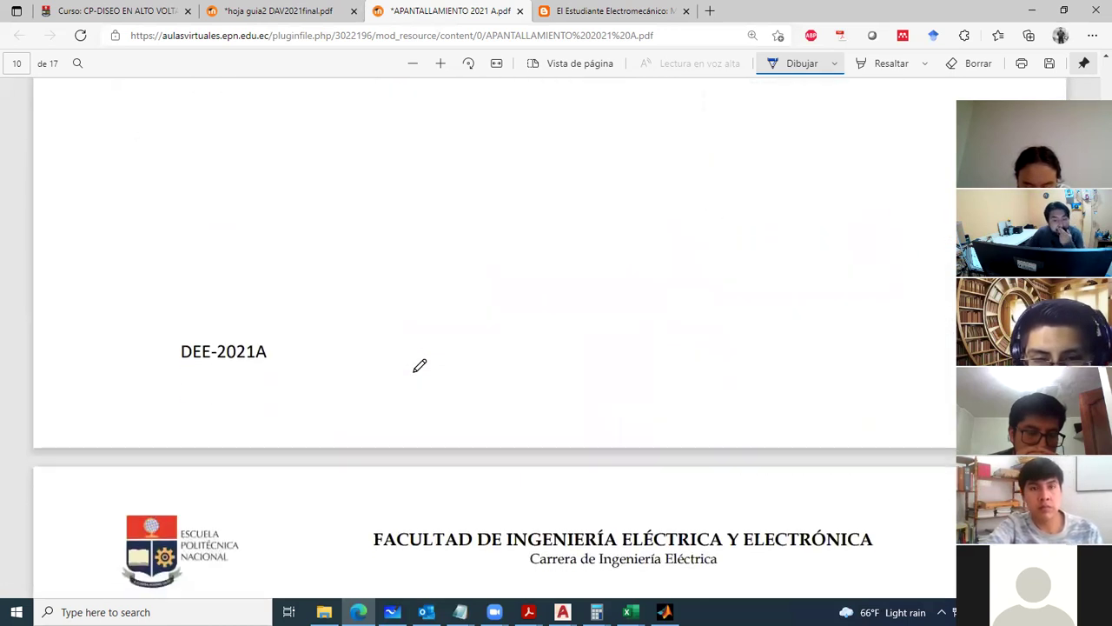
Examine the EPRI Red Book expression relating GFD to the isoceraunic level TD in the shielding PDF.
scroll(419, 365, down, 15)
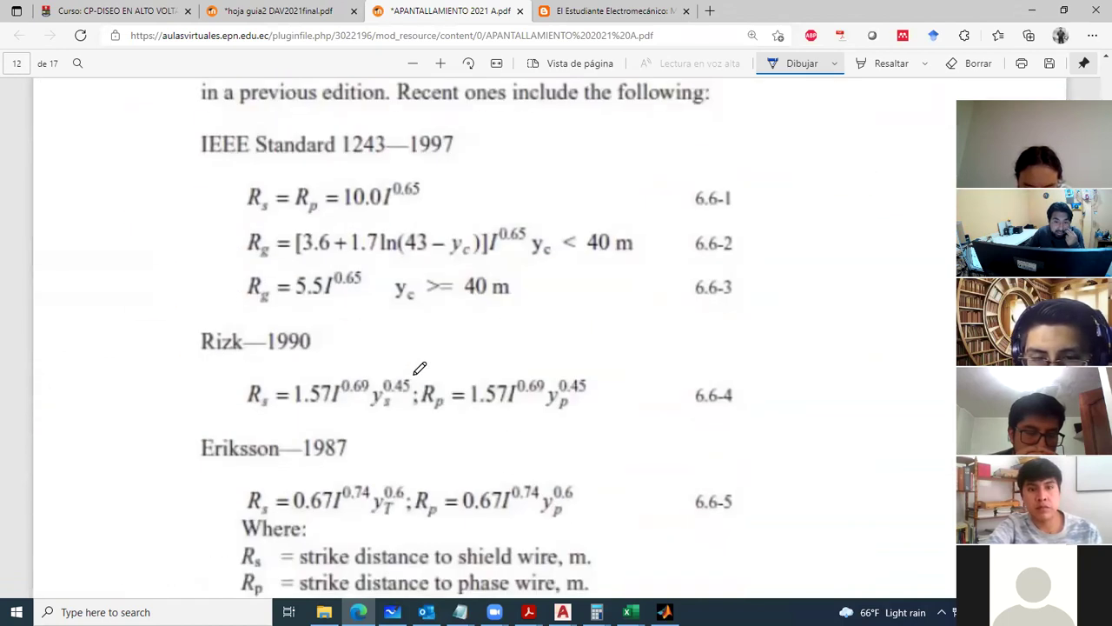
scroll(420, 365, down, 15)
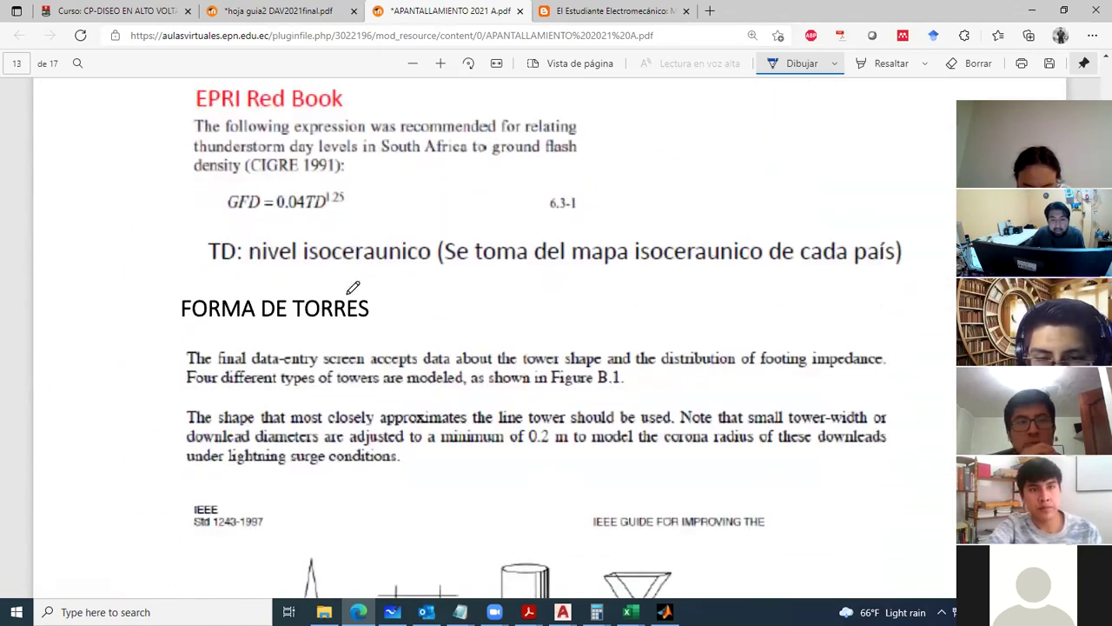
scroll(325, 229, up, 1)
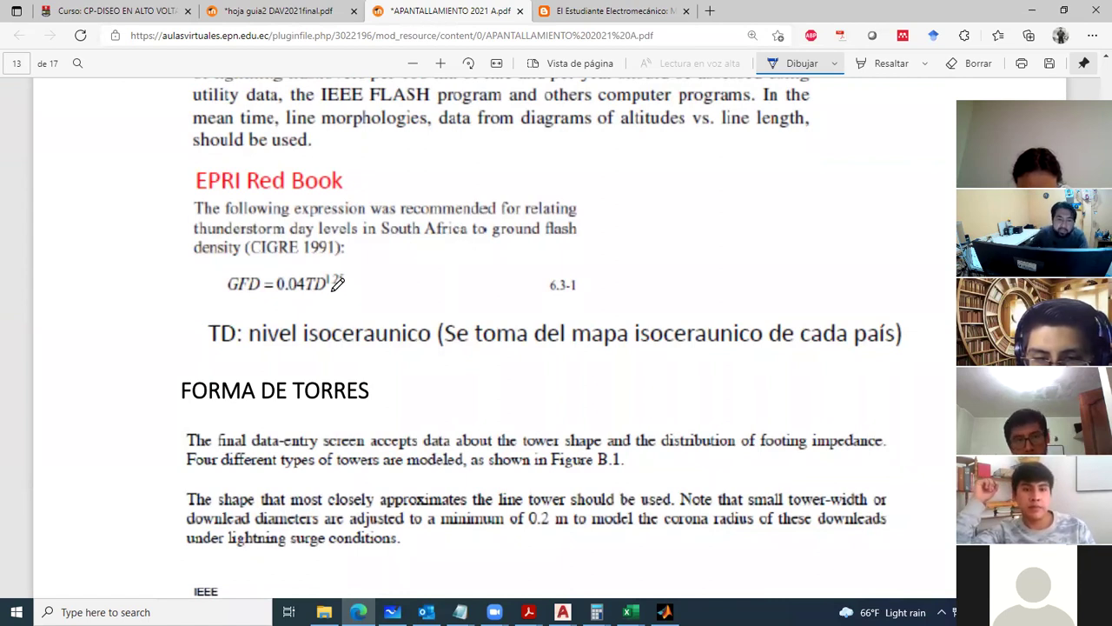
scroll(470, 335, down, 1)
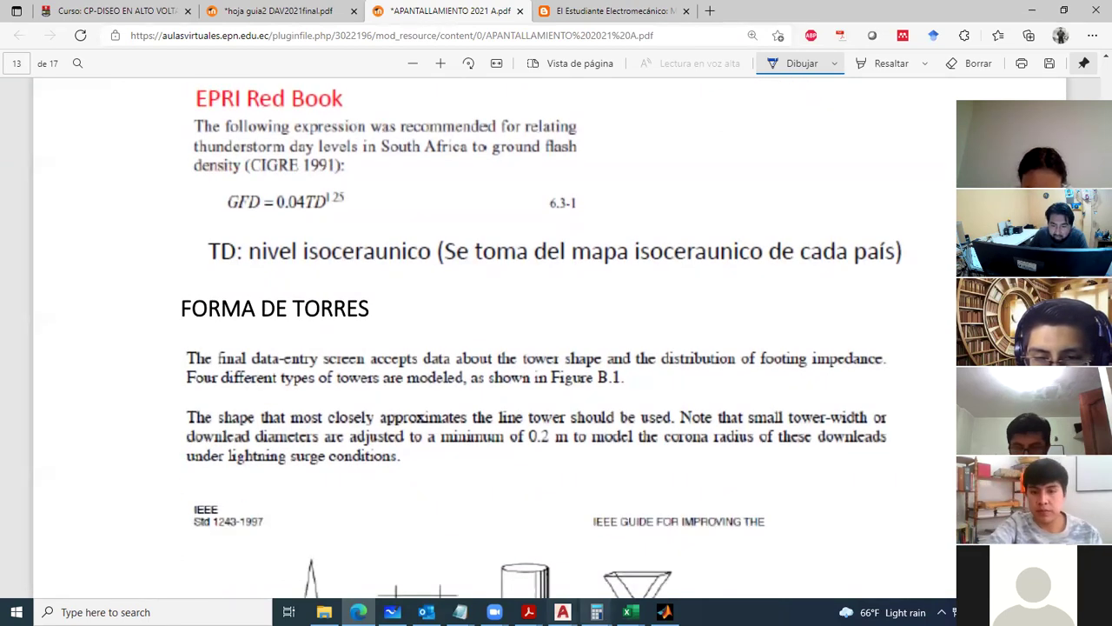
Switch to the CP DAV GR4.xlsx workbook in Excel and enter 1 under SESION 8 for the second student.
mouse_move(631, 612)
click(594, 564)
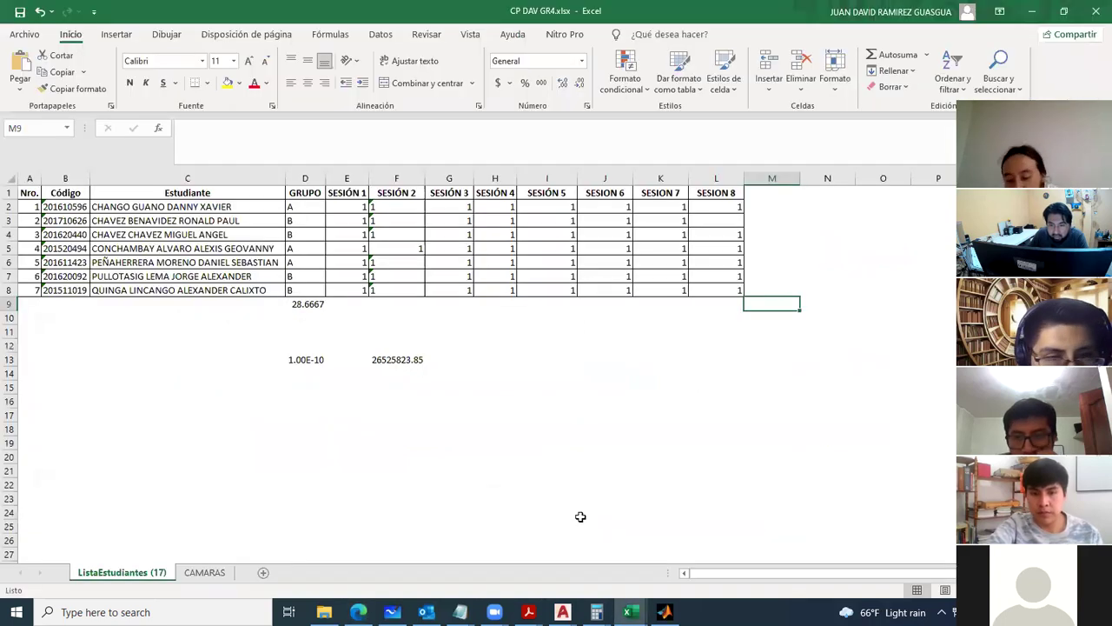
click(734, 225)
text(1)
click(732, 314)
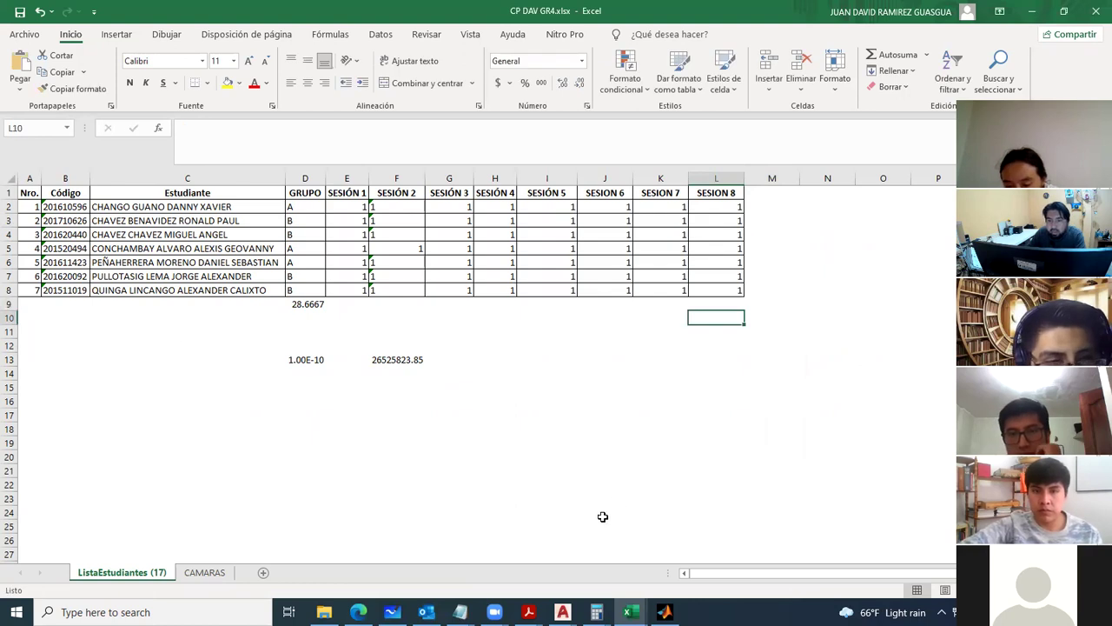
Switch to Flash2.xlsm, enter 80 in cell N2 of the Flash1.9 sheet and label cell M3 as GFD.
mouse_move(631, 612)
click(718, 554)
click(612, 205)
text(80)
key(Return)
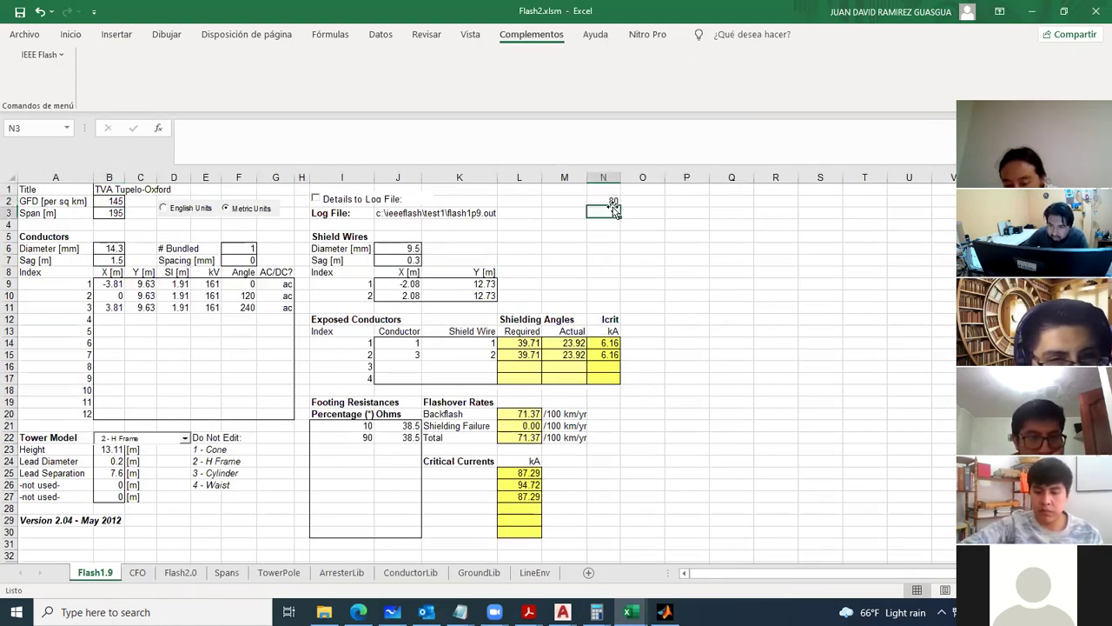
key(Left)
text(GFD)
key(Right)
Calculate the ground flash density in cell N3 with the formula +0.04*N2^1.25.
text(+)
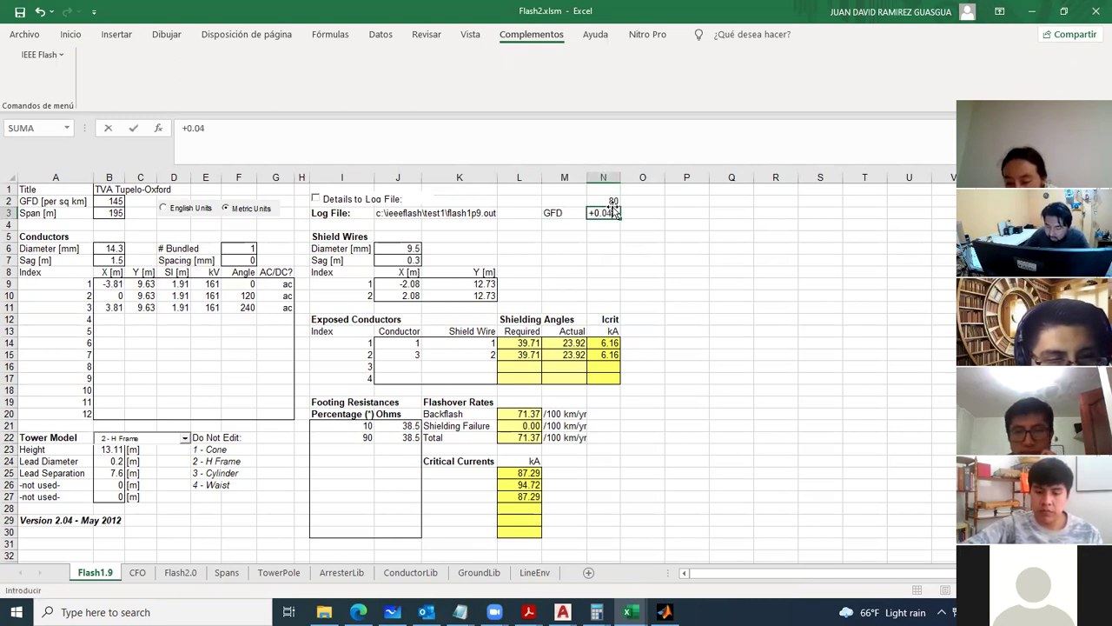
text(0.04*)
click(614, 201)
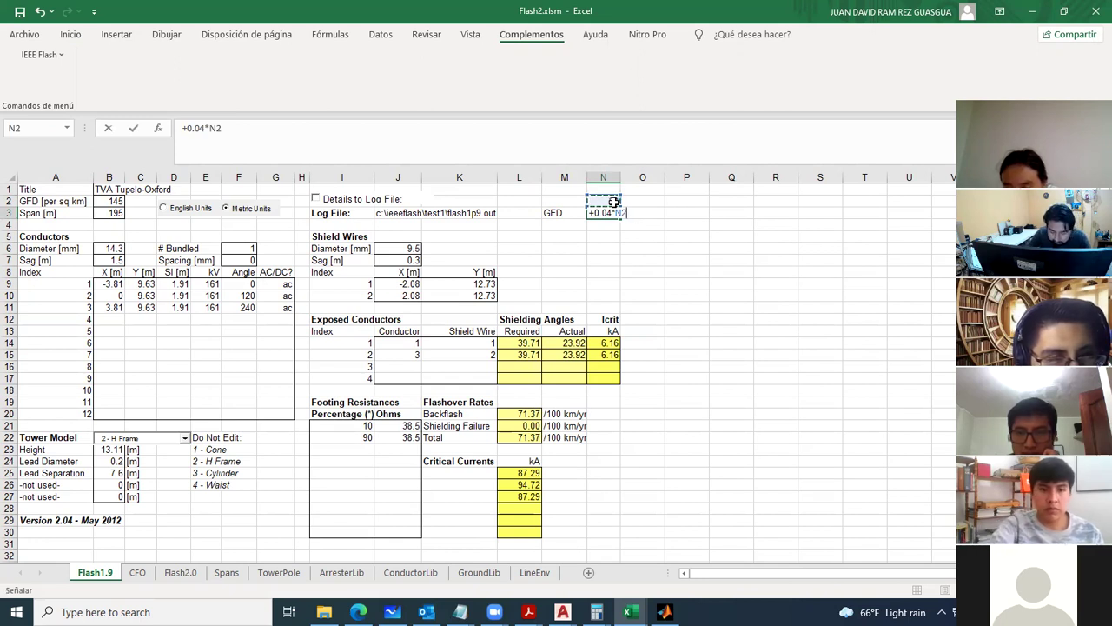
text(^1.25)
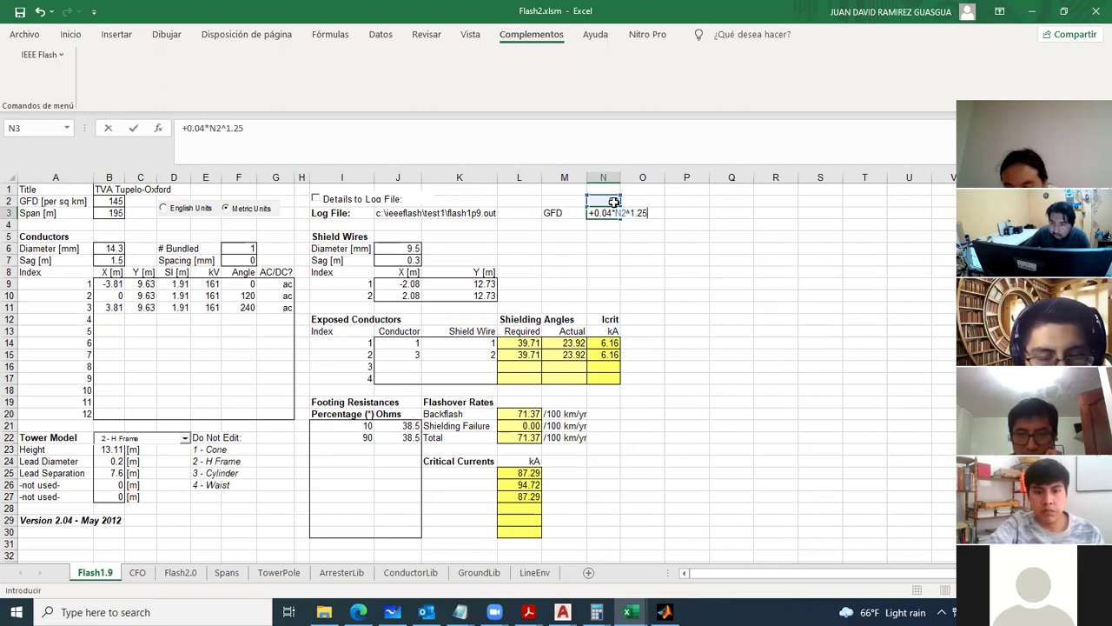
key(Return)
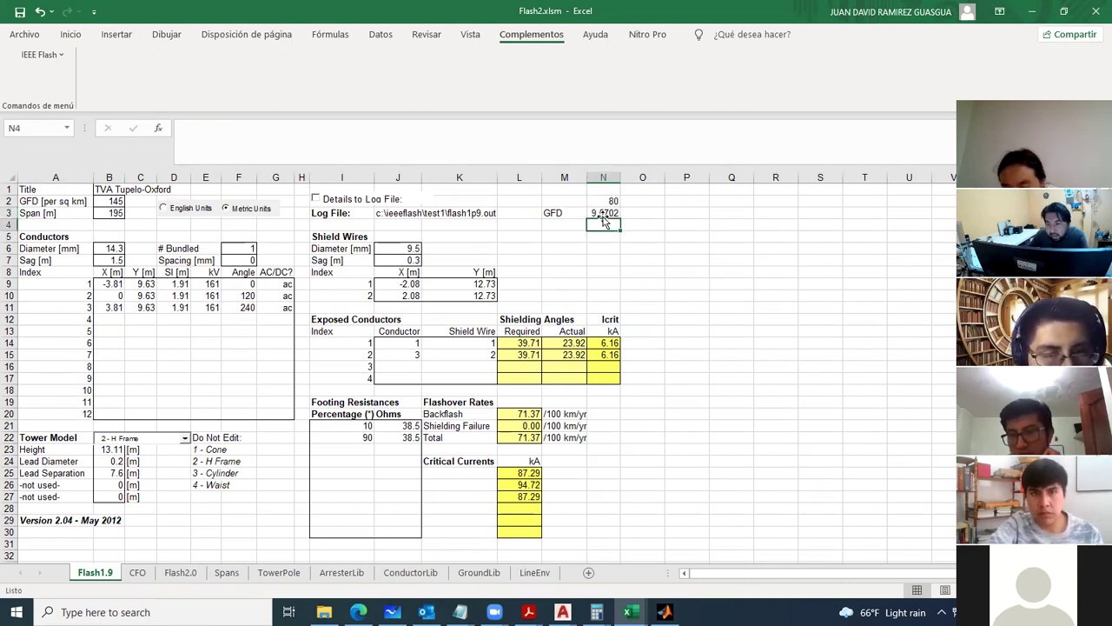
Set the GFD input to 9.57 per sq km and the span to 100 m.
click(111, 200)
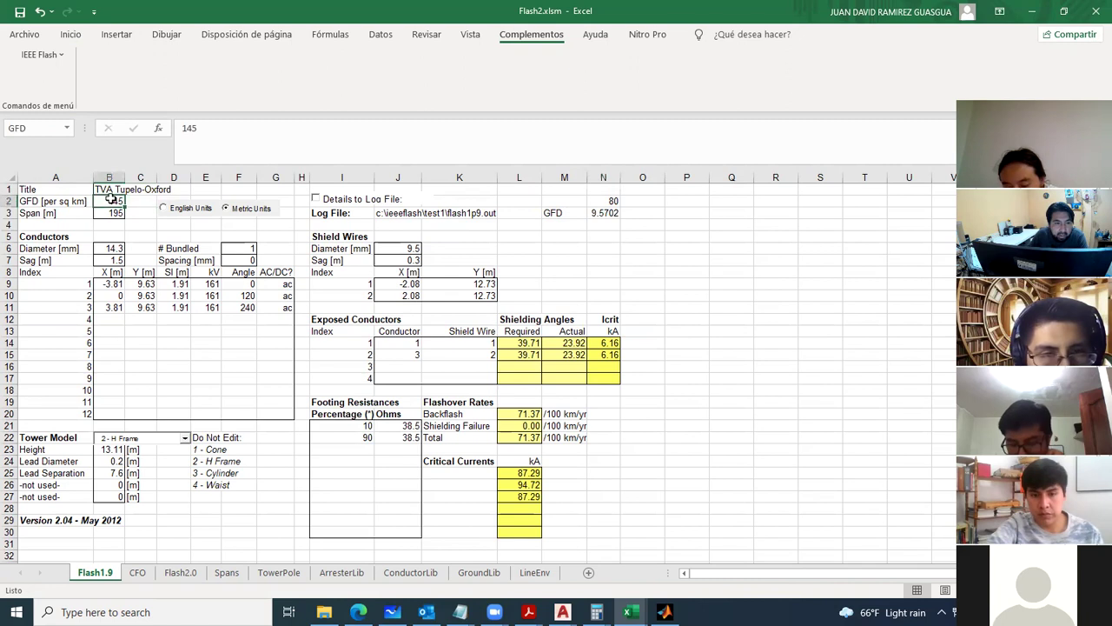
text(9.57)
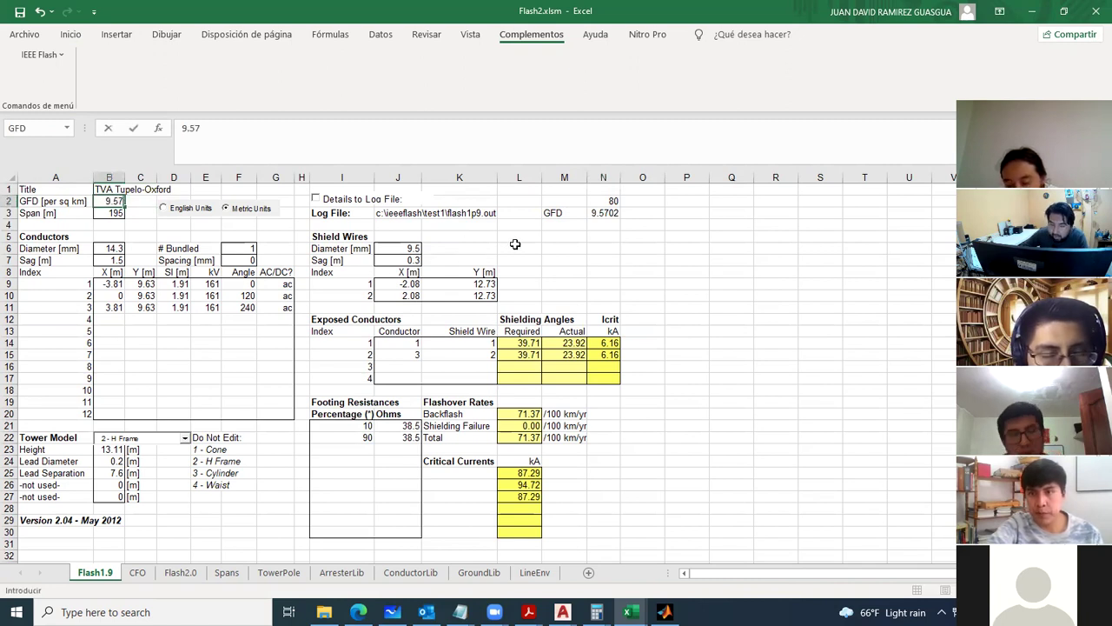
key(Return)
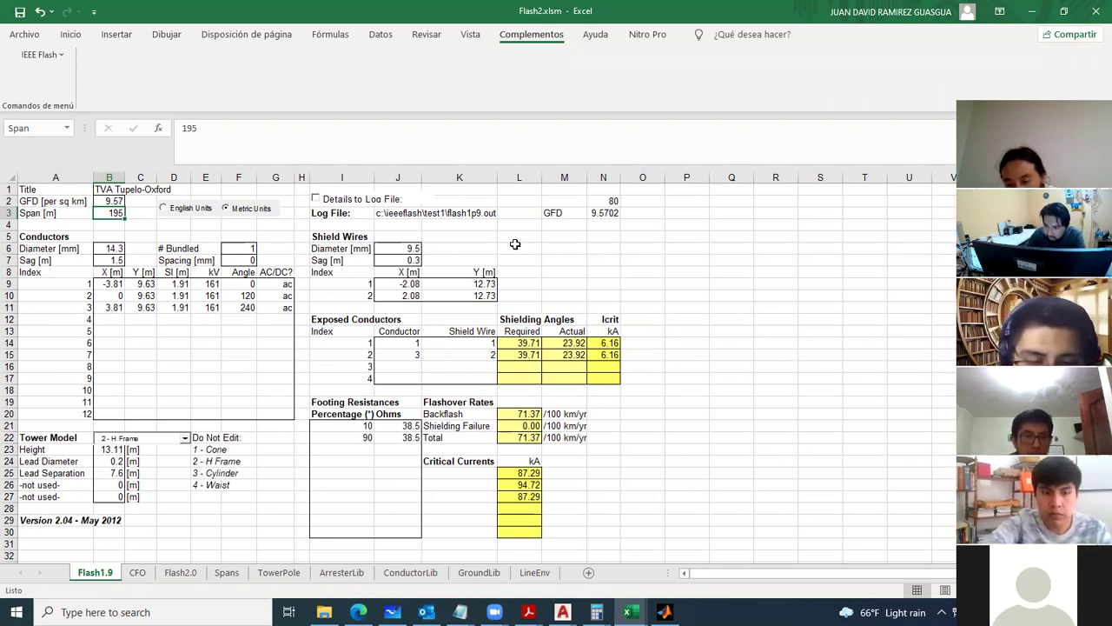
text(100)
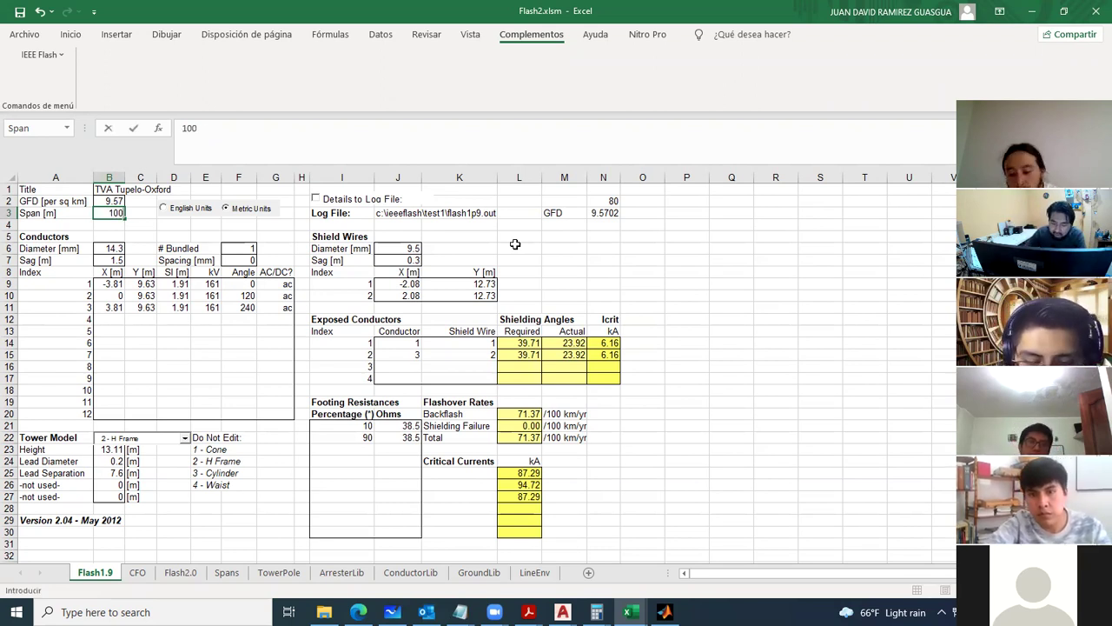
key(Return)
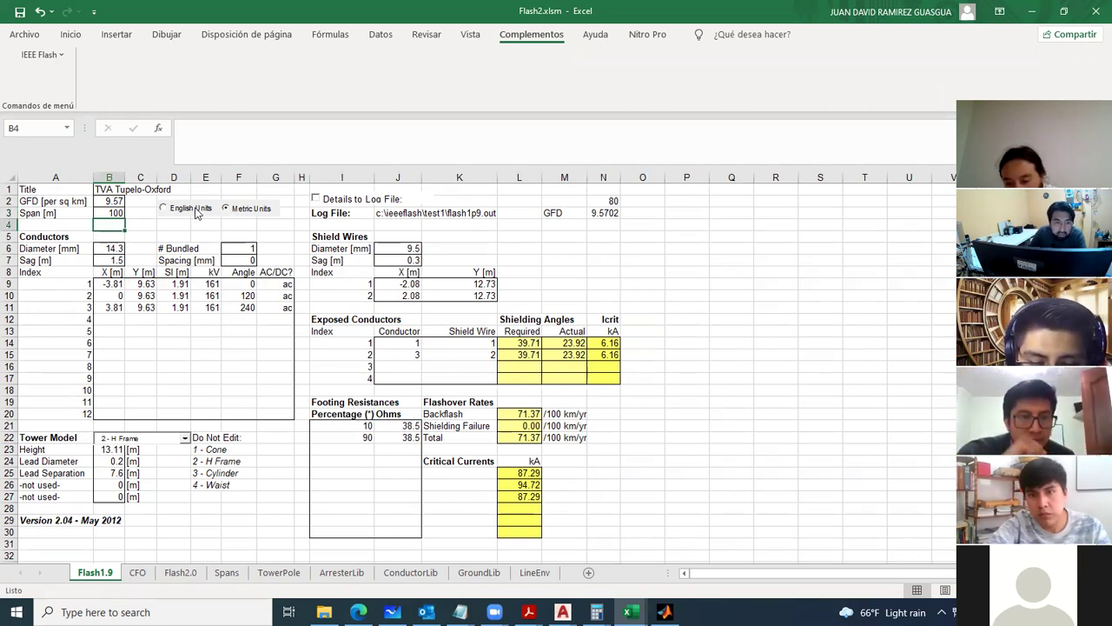
Inspect the conductor diameter, bundle count, bundle spacing and sag inputs.
click(111, 250)
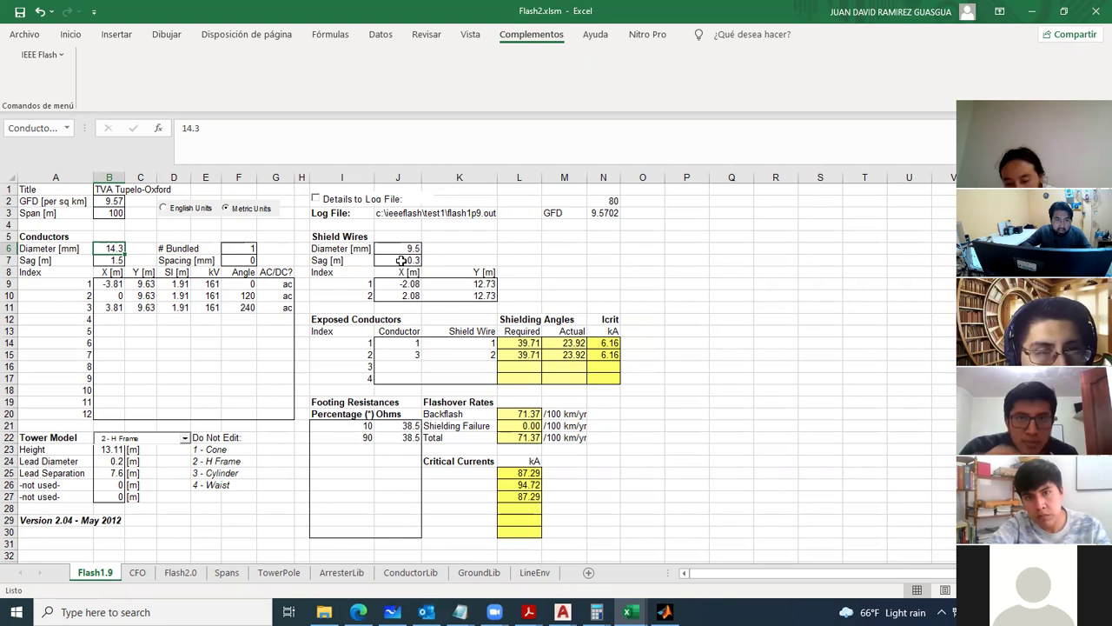
double_click(252, 252)
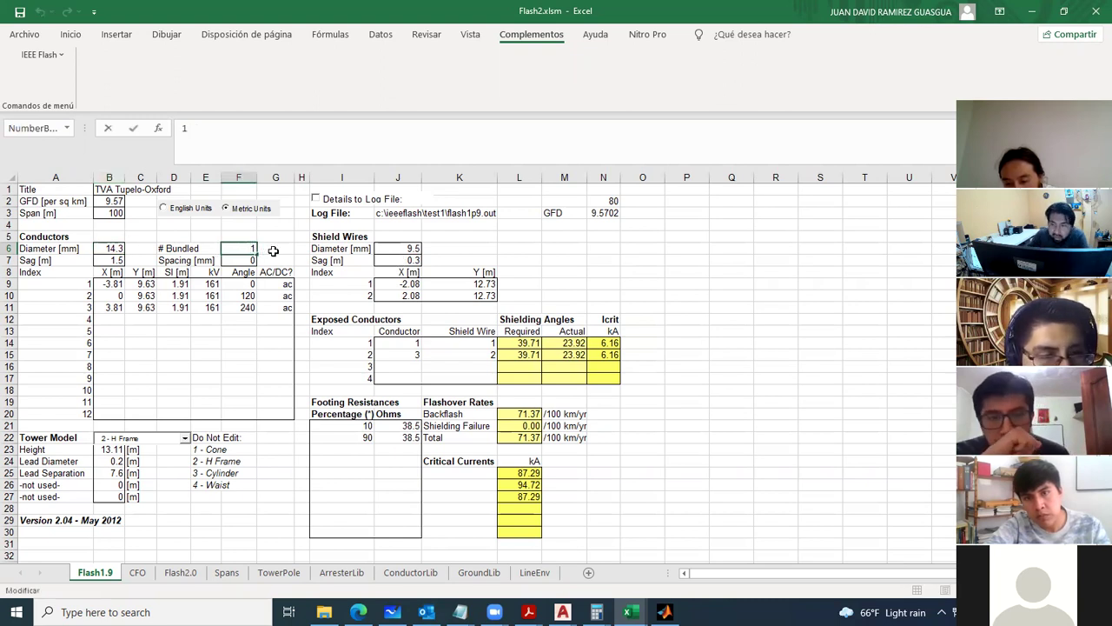
double_click(249, 259)
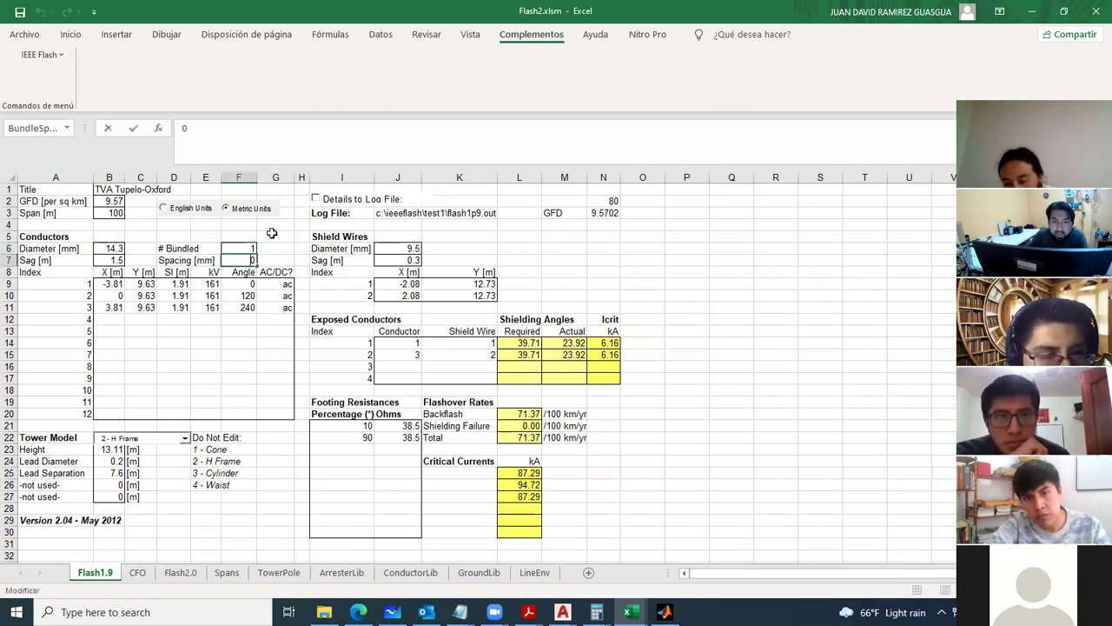
double_click(119, 260)
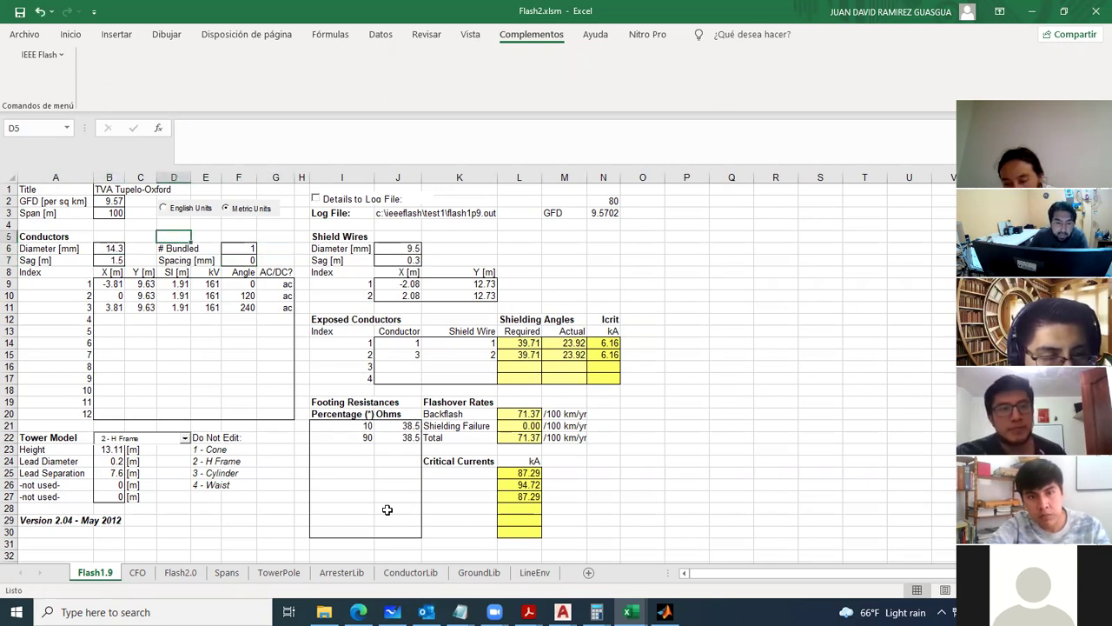
Switch to the hoja guia2 DAV2021final.pdf guide in Edge and look up the phase conductor parameters in Tabla A2.
click(358, 612)
click(287, 14)
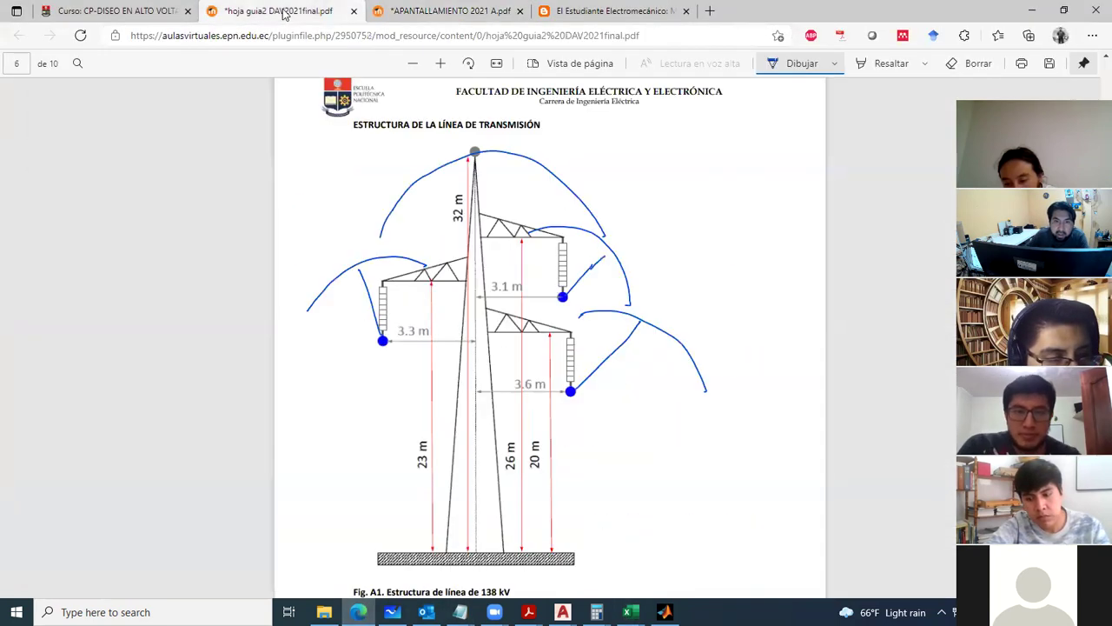
scroll(452, 231, down, 3)
scroll(469, 243, down, 3)
scroll(487, 260, up, 1)
scroll(521, 287, down, 3)
scroll(518, 292, down, 3)
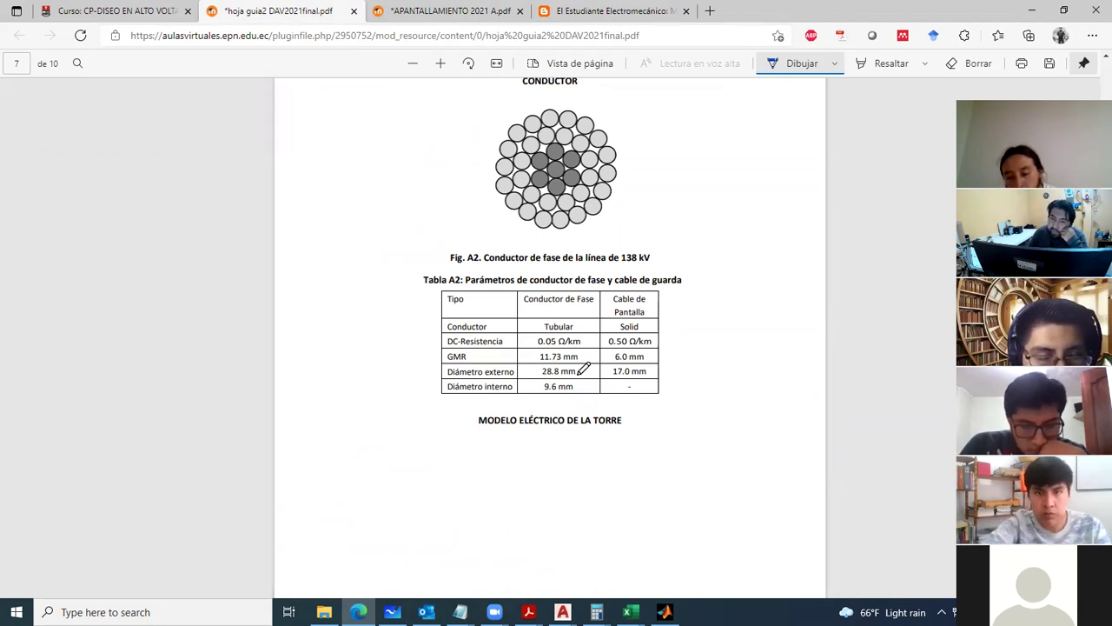
Return to Flash2.xlsm in Excel and set the phase conductor diameter to 28.8 mm.
click(630, 612)
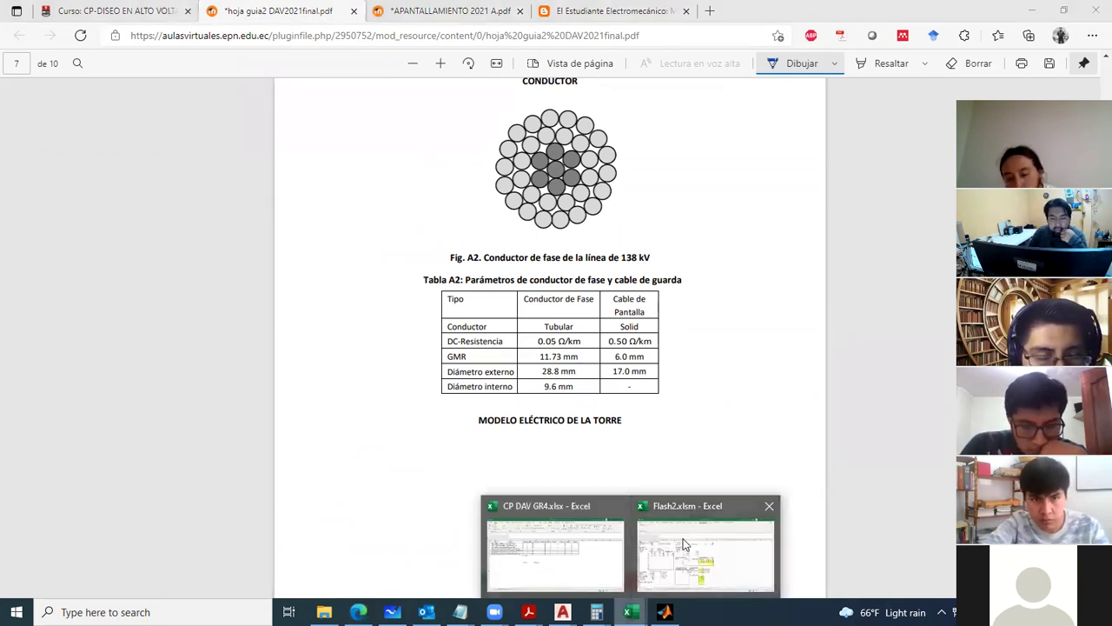
click(688, 542)
click(112, 249)
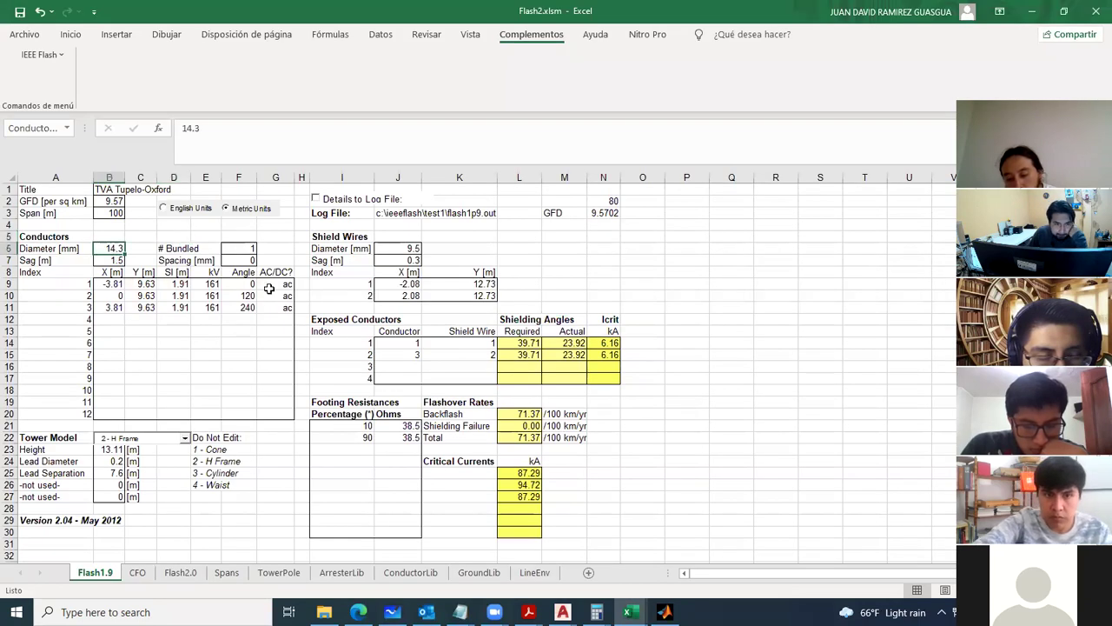
text(28.8)
key(Return)
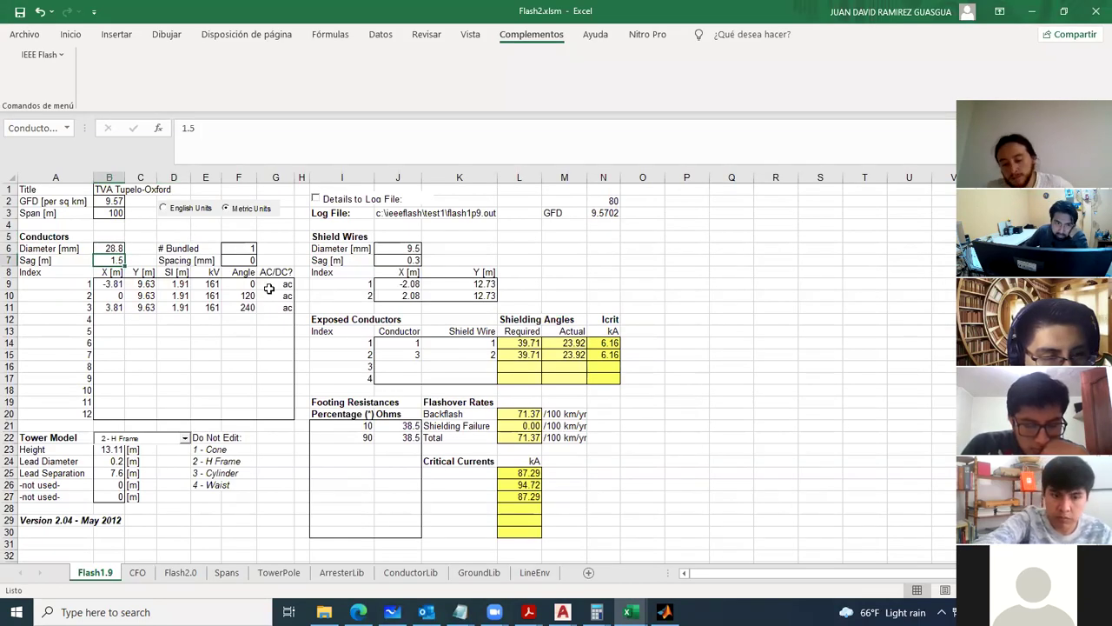
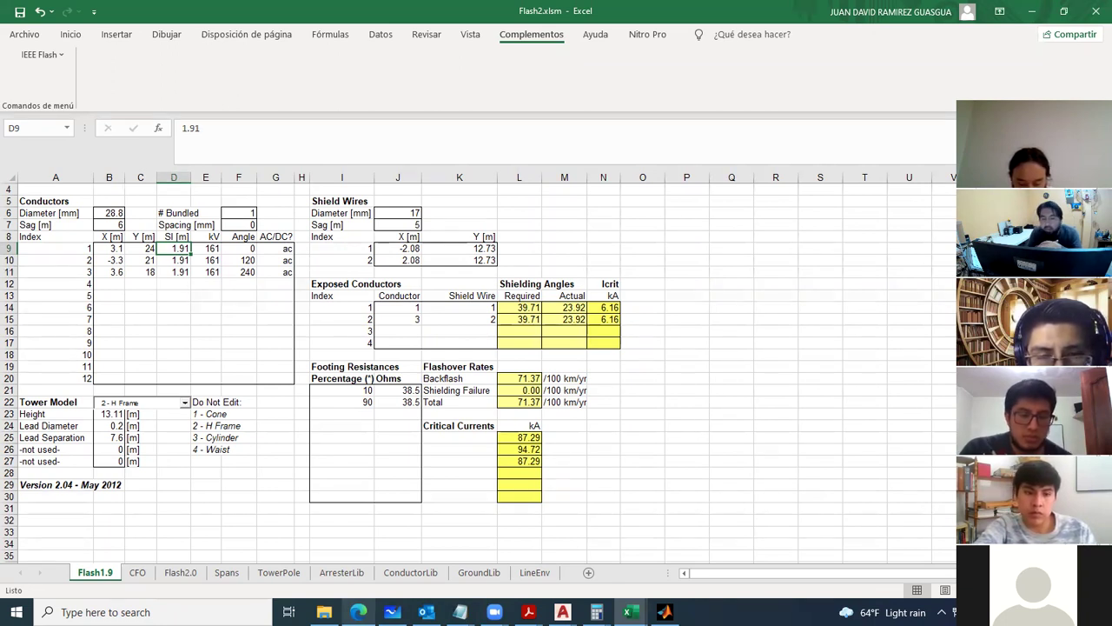
Check the tower figure in the guide PDF and set SI to 2 m for all three conductors in Flash2.xlsm.
click(358, 611)
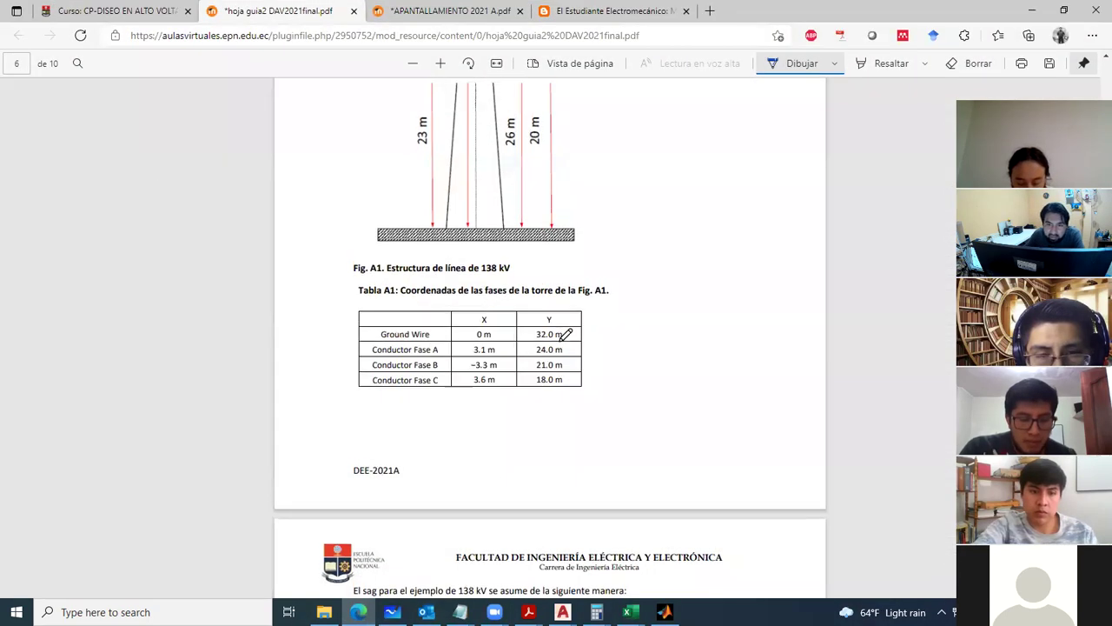
scroll(560, 278, up, 3)
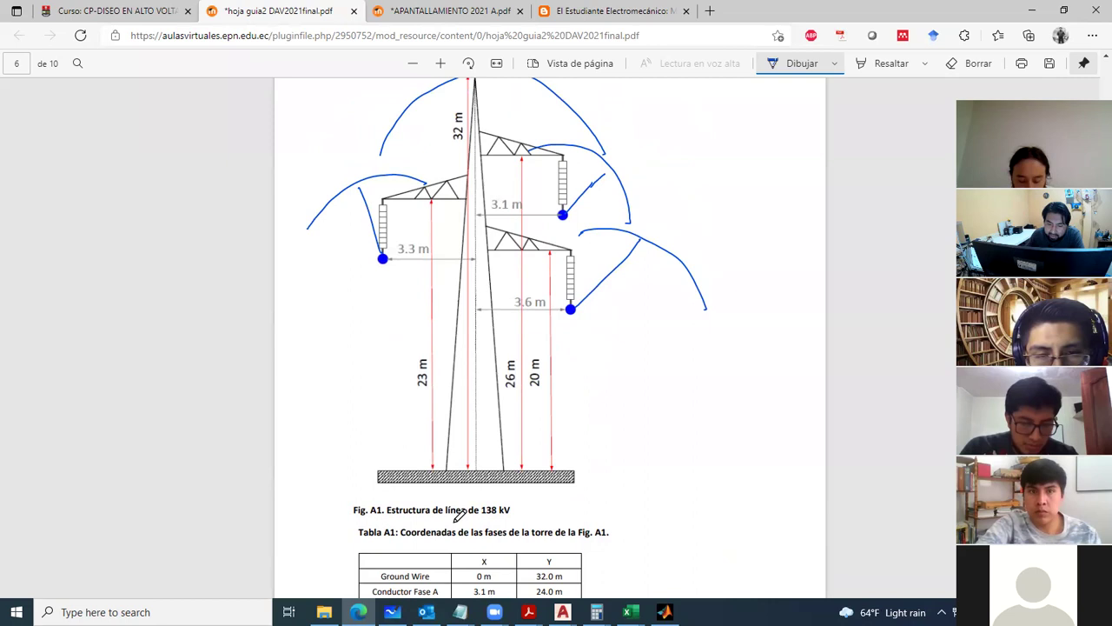
click(631, 612)
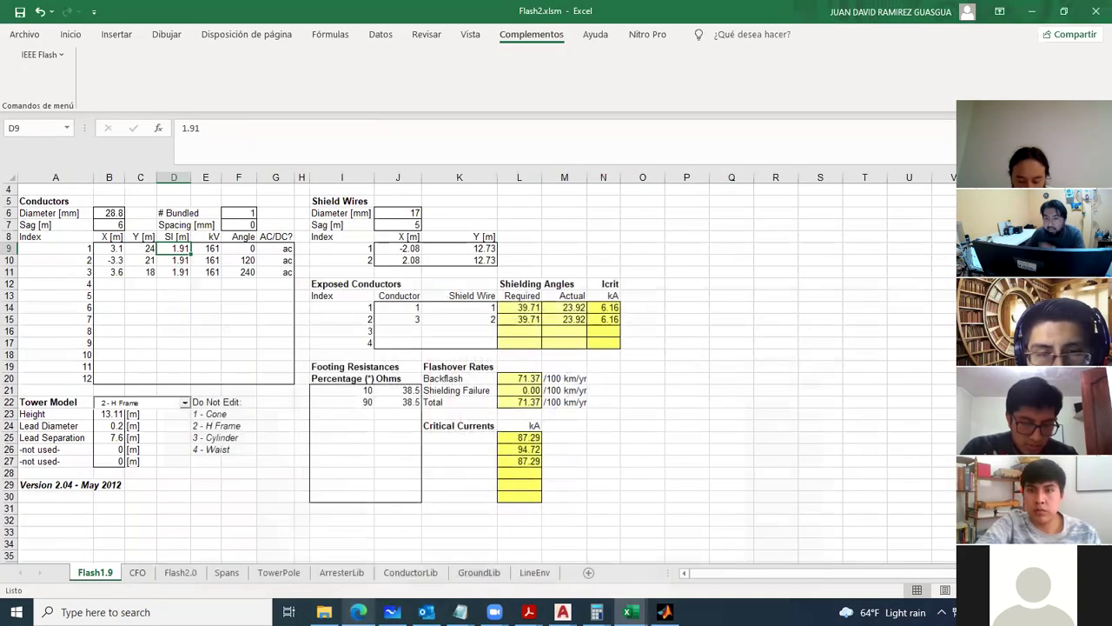
text(2)
key(Return)
text(2)
key(Return)
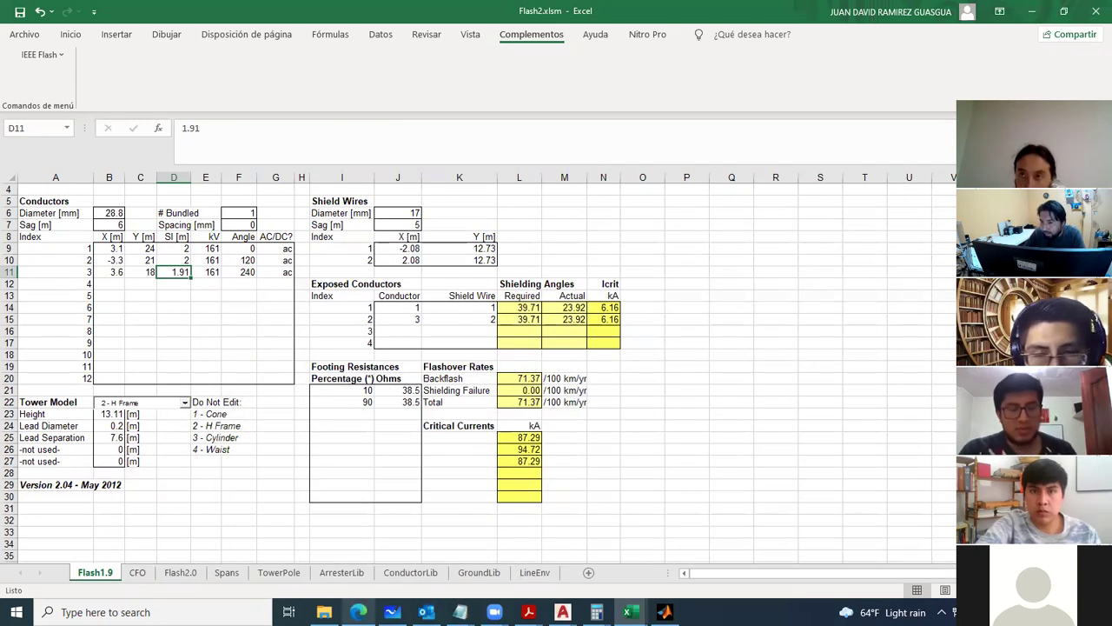
text(2)
key(Tab)
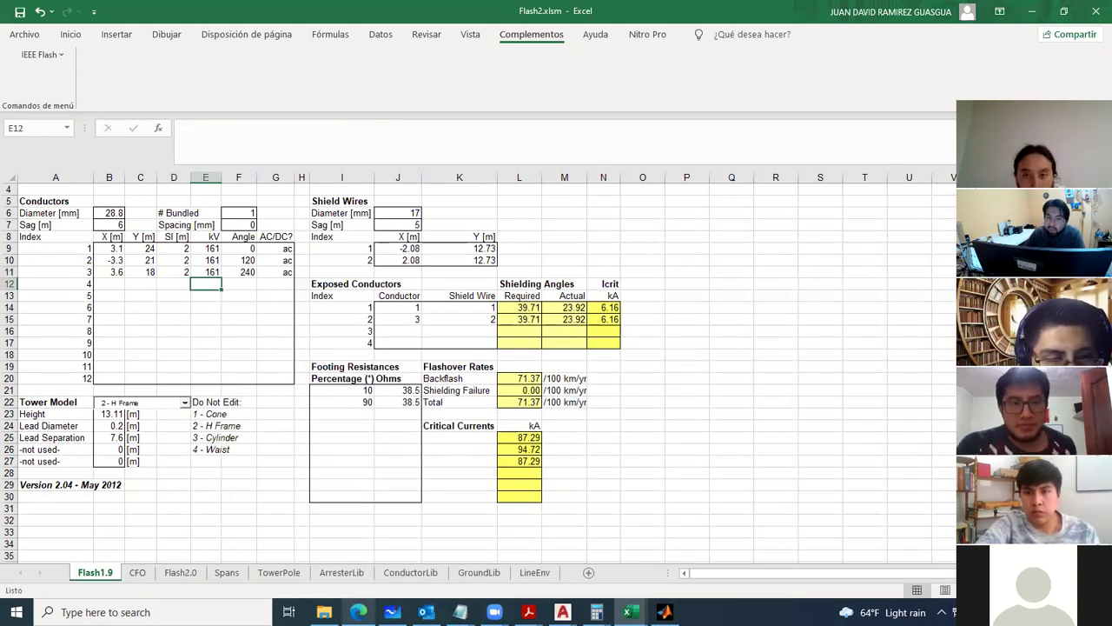
Set the voltage of all three conductors to 138 kV.
key(Up)
key(Up)
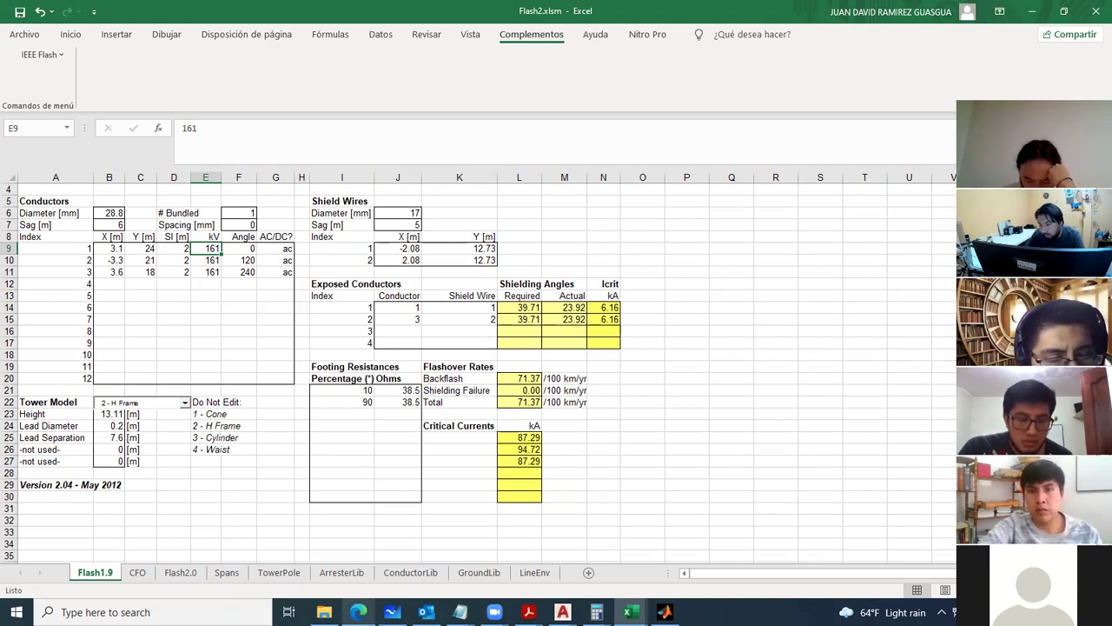
text(138)
key(Return)
text(138)
key(Return)
text(138)
key(Right)
key(Down)
key(Left)
key(Left)
key(Right)
key(Up)
key(Up)
key(Down)
key(Right)
key(Right)
key(Up)
key(Up)
key(Down)
key(Down)
key(Down)
key(Up)
key(Up)
key(Up)
key(Down)
key(Left)
key(Up)
key(Down)
key(Down)
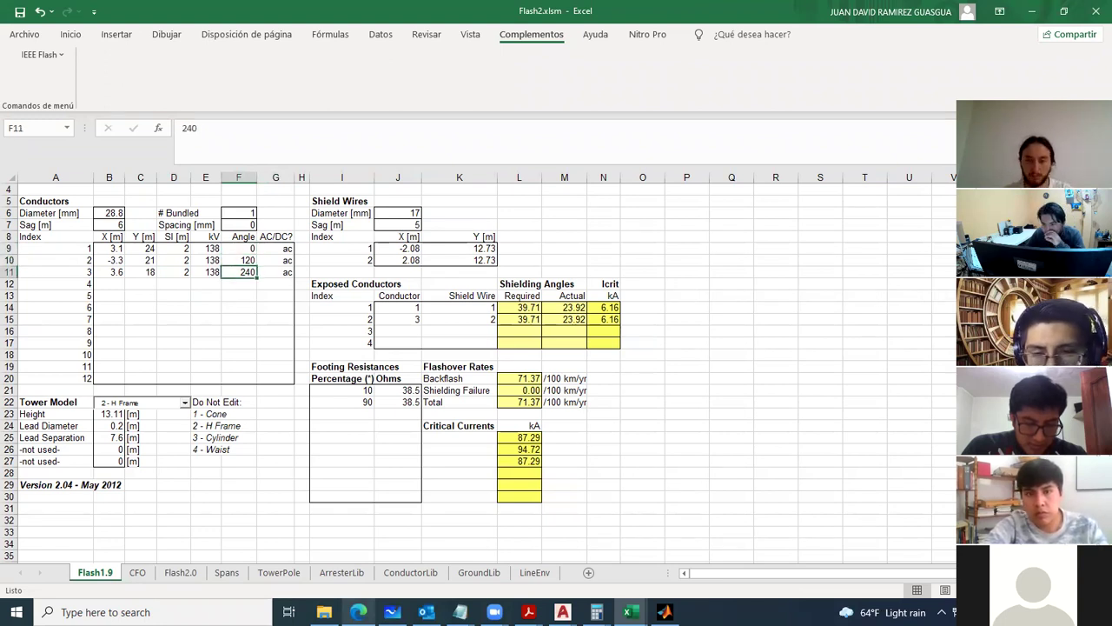
Clear the X and Y coordinates of the second shield wire.
key(Right)
key(Right)
key(Right)
key(Right)
key(Up)
key(Up)
key(Right)
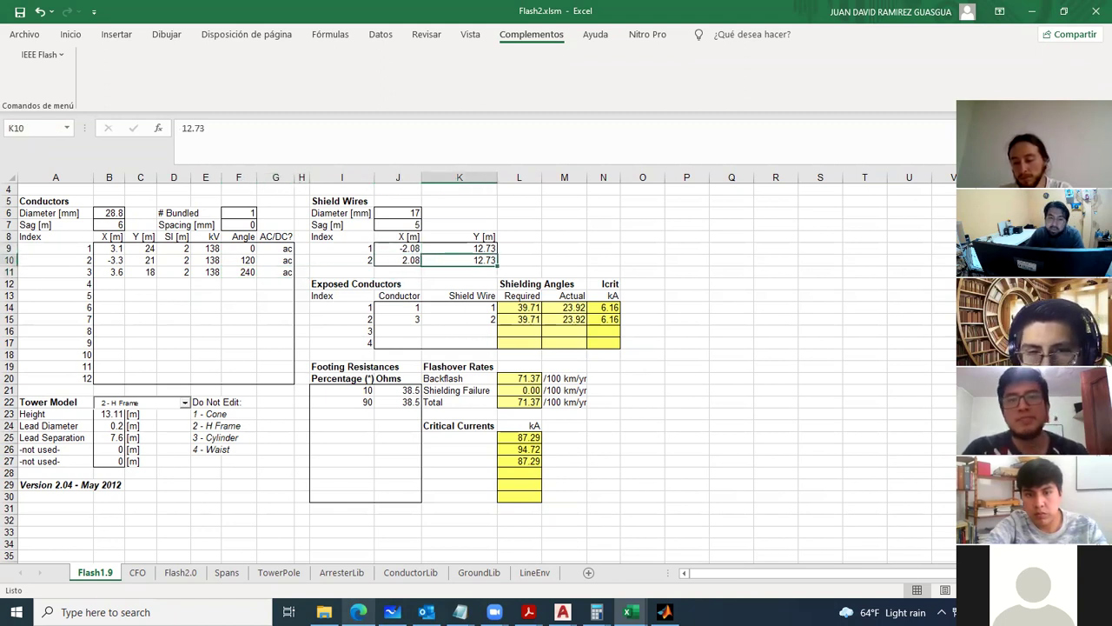
key(Left)
key(Down)
key(Delete)
key(Right)
key(Delete)
Set the X coordinate of the first shield wire to 0 m.
key(Up)
key(Left)
text(0)
key(Right)
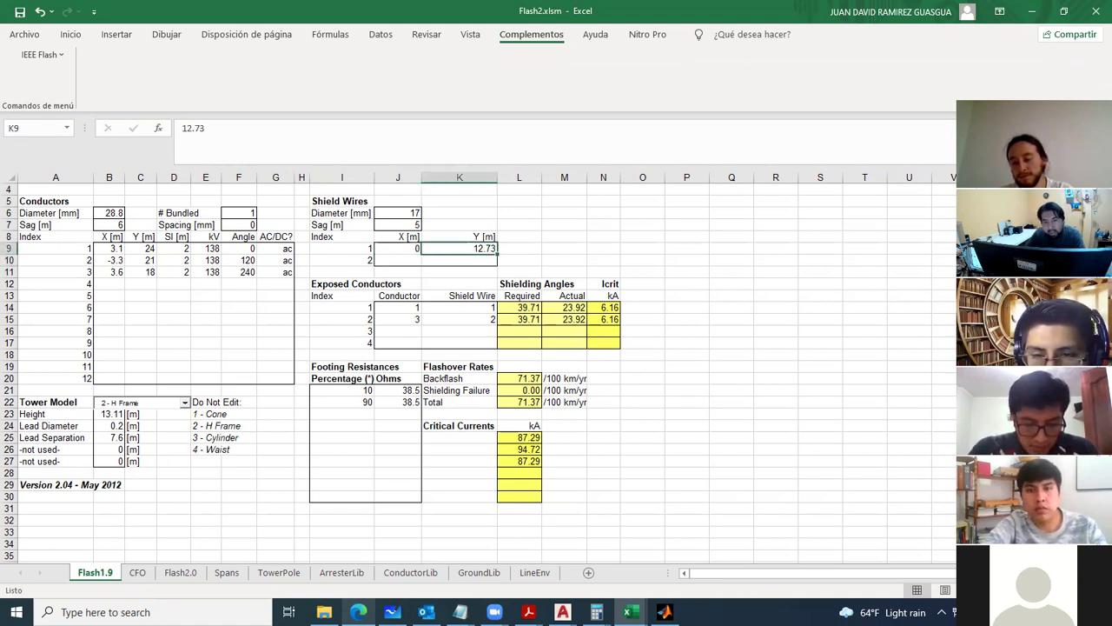
Check the ground wire coordinates in the guide PDF and set the first shield wire's Y coordinate to 32 m in Flash2.xlsm.
key(alt+Tab)
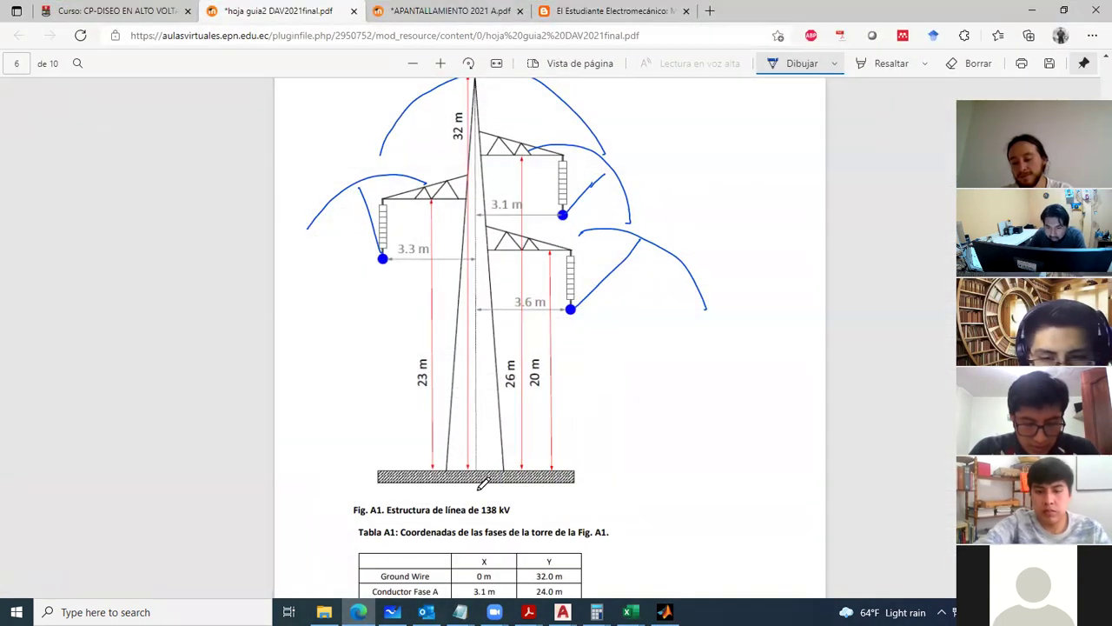
scroll(574, 331, down, 3)
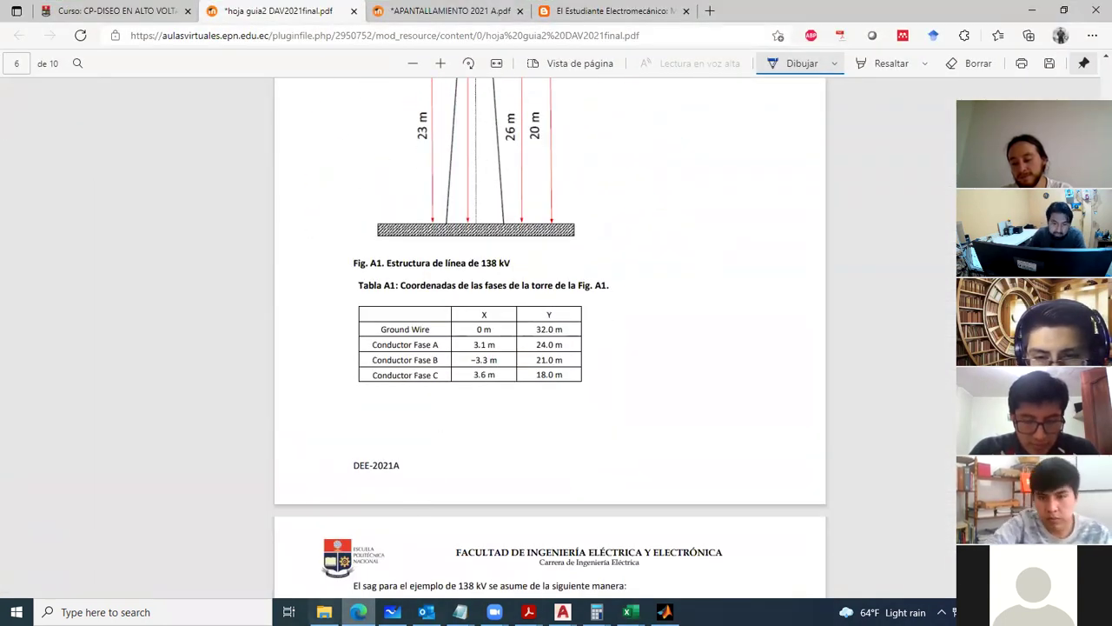
key(alt+Tab)
text(32)
key(Return)
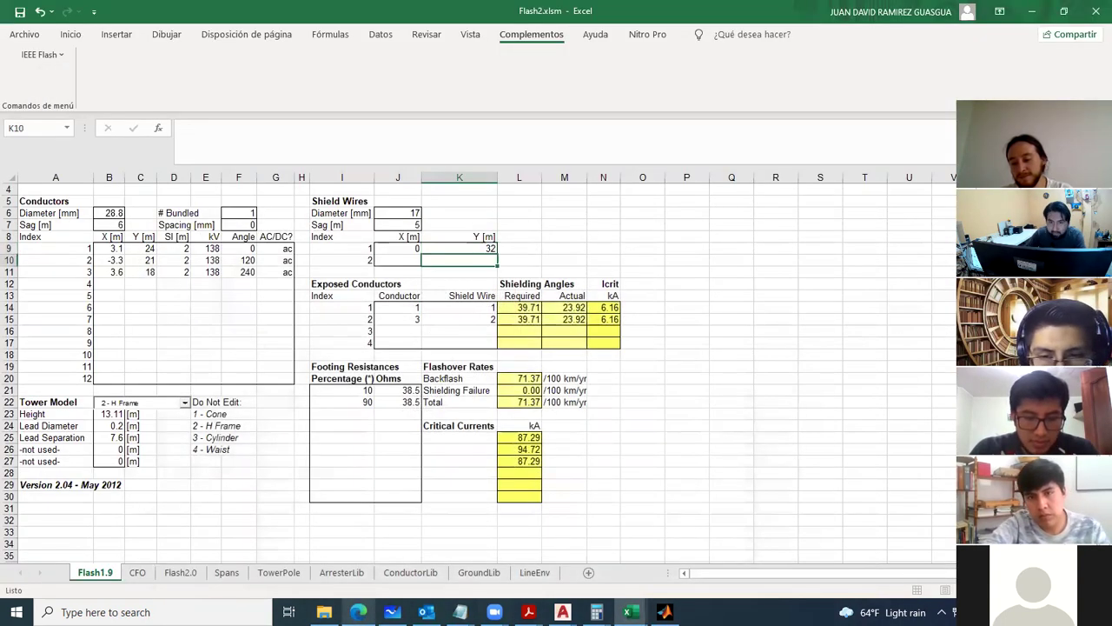
Assign shield wire 1 to the second and third exposed conductor entries.
key(Down)
key(Down)
key(Down)
key(Down)
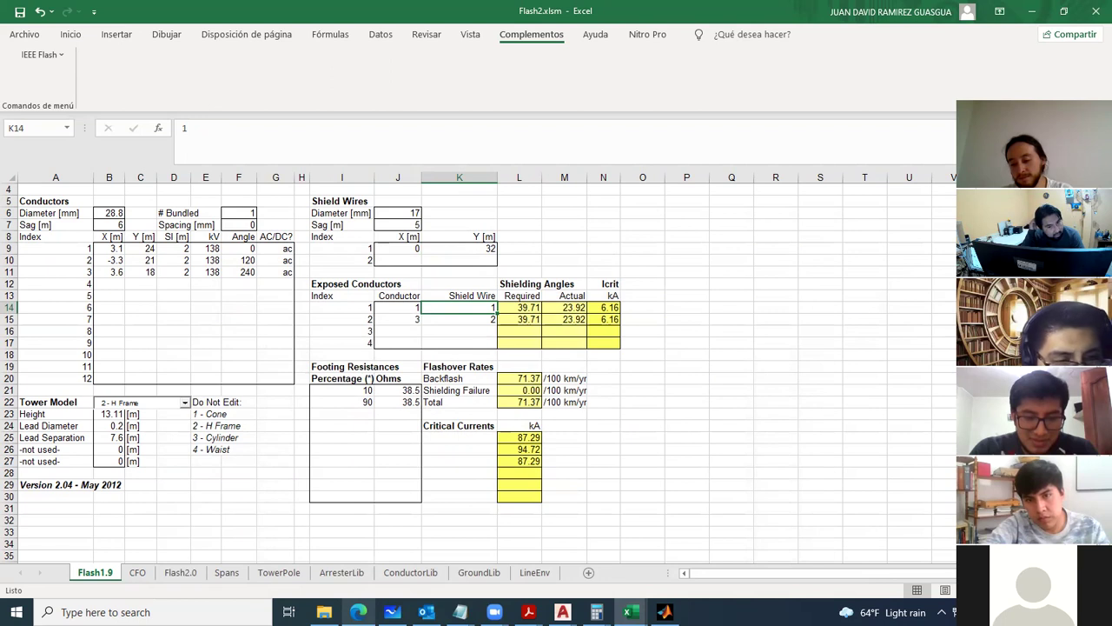
mouse_move(392, 612)
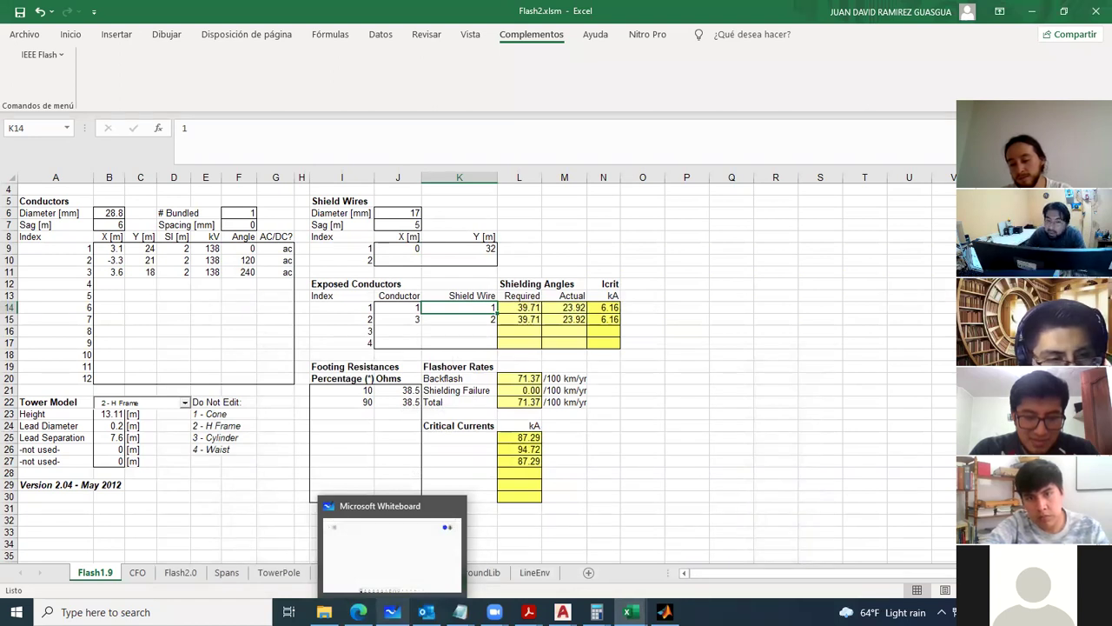
key(Down)
text(1)
key(Return)
text(1)
key(Left)
Examine the conductor and shield wire indices that the exposed conductors table refers to.
key(Up)
key(Up)
key(Right)
key(Left)
key(Up)
key(Up)
key(Up)
key(Left)
key(Up)
key(Up)
key(Down)
key(Down)
key(Down)
key(Down)
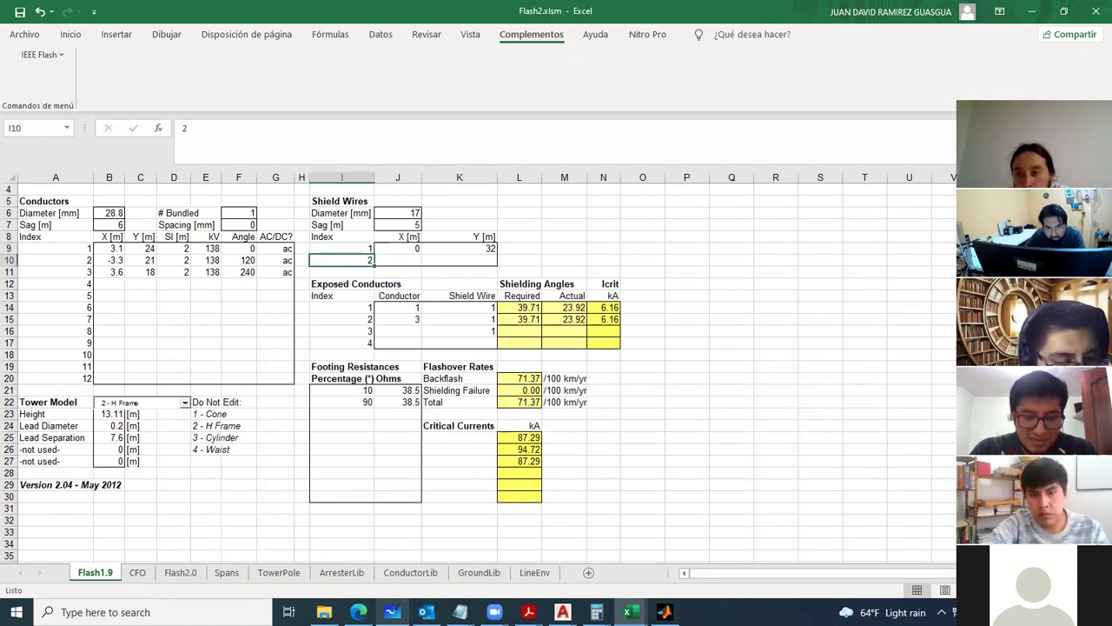
key(Left)
key(Left)
key(Left)
key(Left)
key(Left)
key(Left)
key(Left)
key(Left)
key(Up)
key(Up)
key(Up)
key(Up)
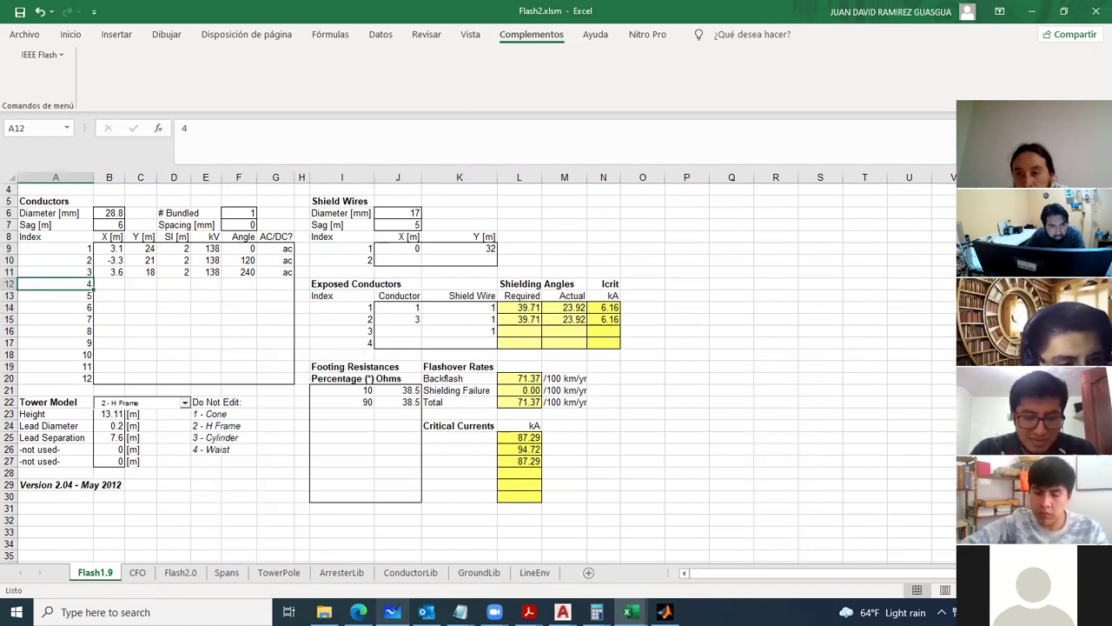
key(Down)
key(Right)
key(Right)
key(Right)
key(Right)
key(Right)
key(Right)
key(Right)
key(Right)
key(Right)
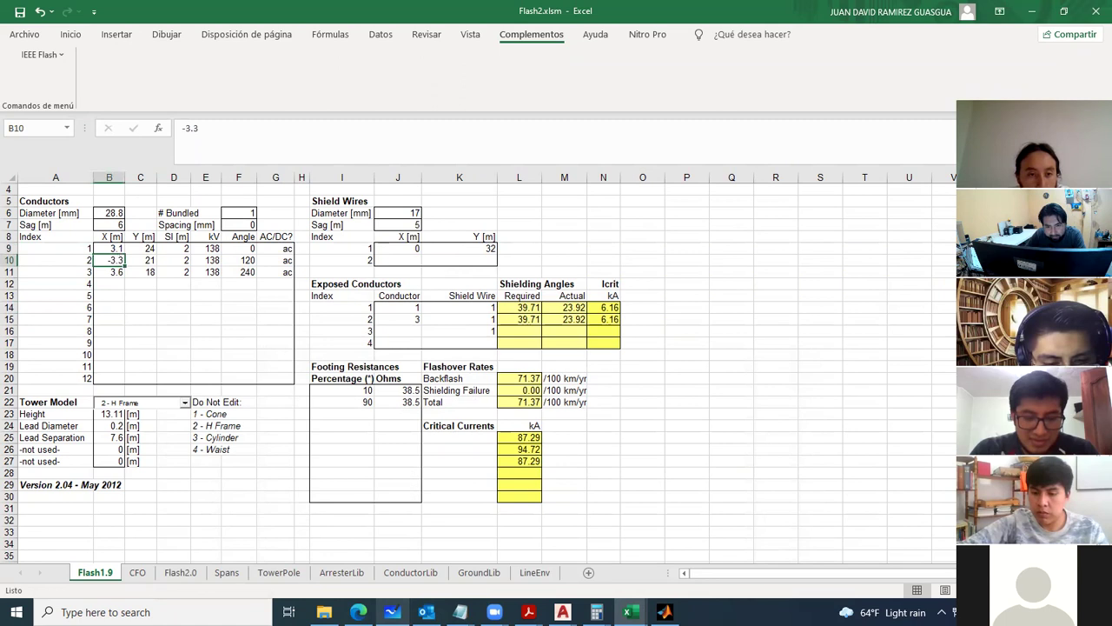
Set the second exposed conductor entry to conductor 2 and the third to conductor 3.
key(Down)
key(Down)
key(Down)
key(Down)
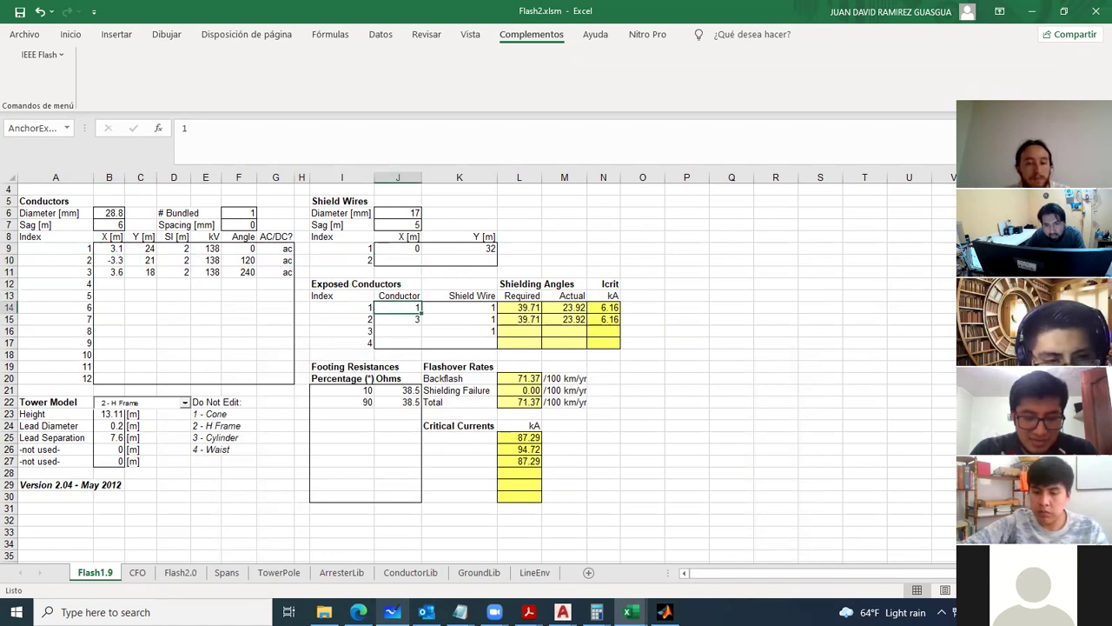
key(Down)
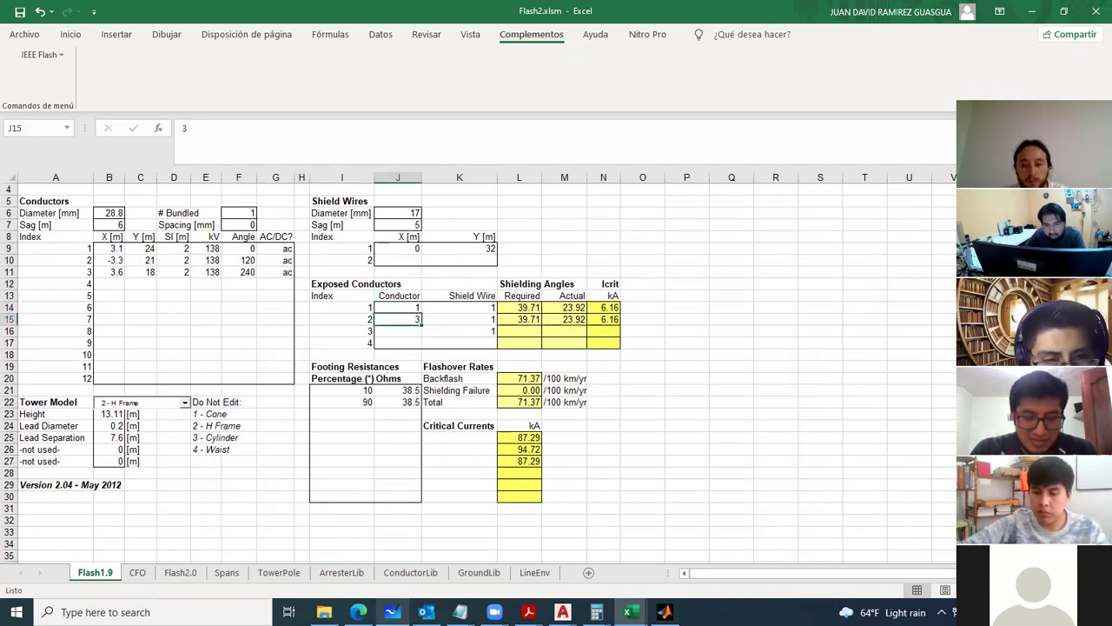
text(1)
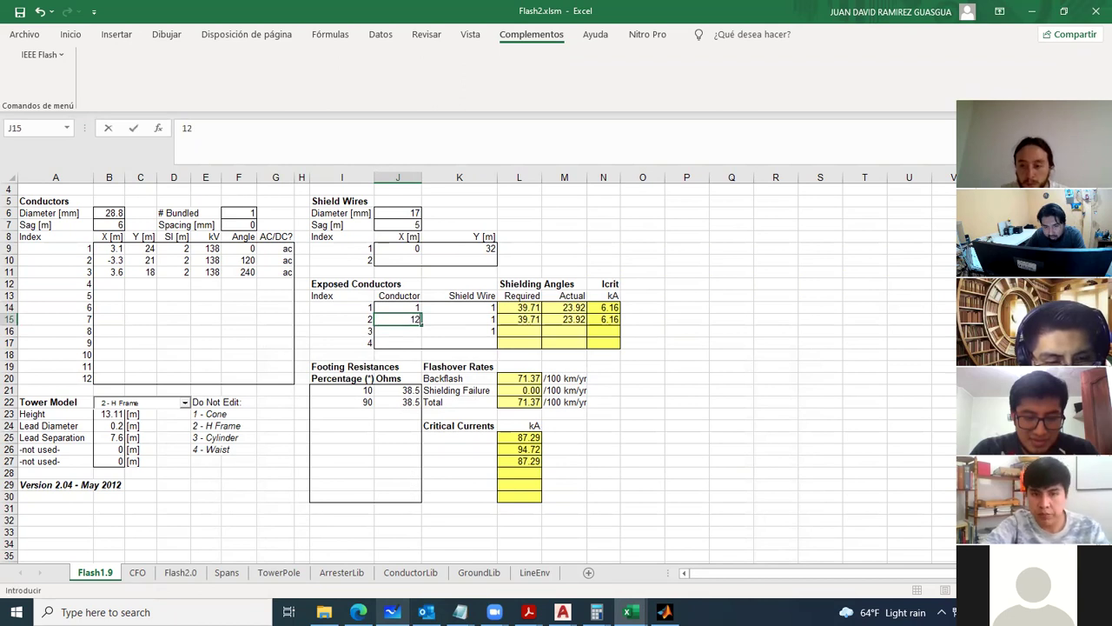
text(2)
key(Return)
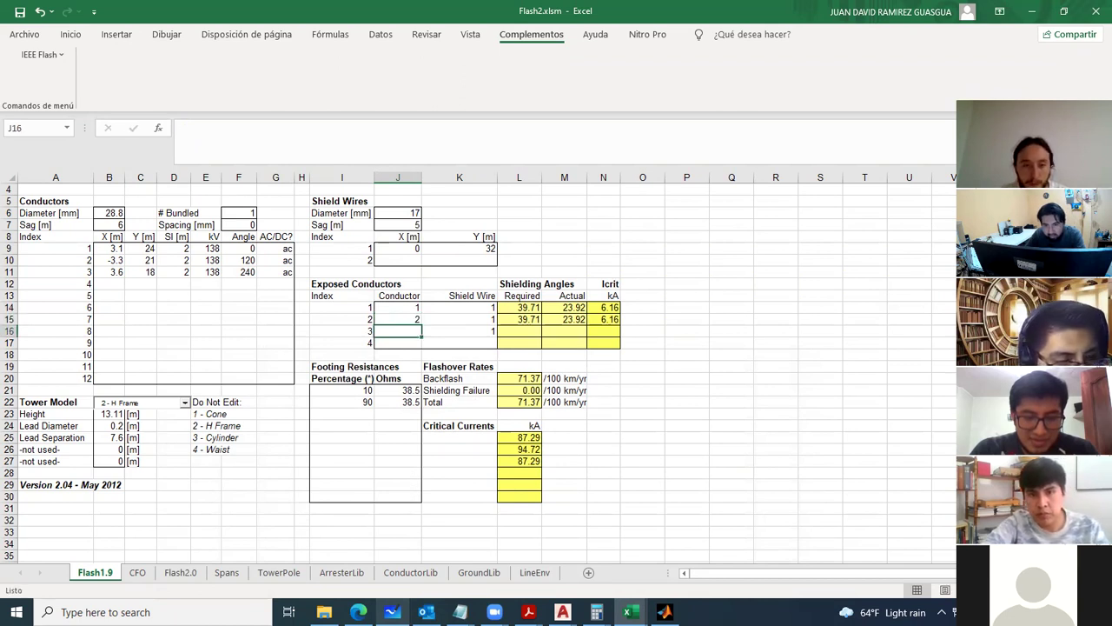
text(3)
key(Return)
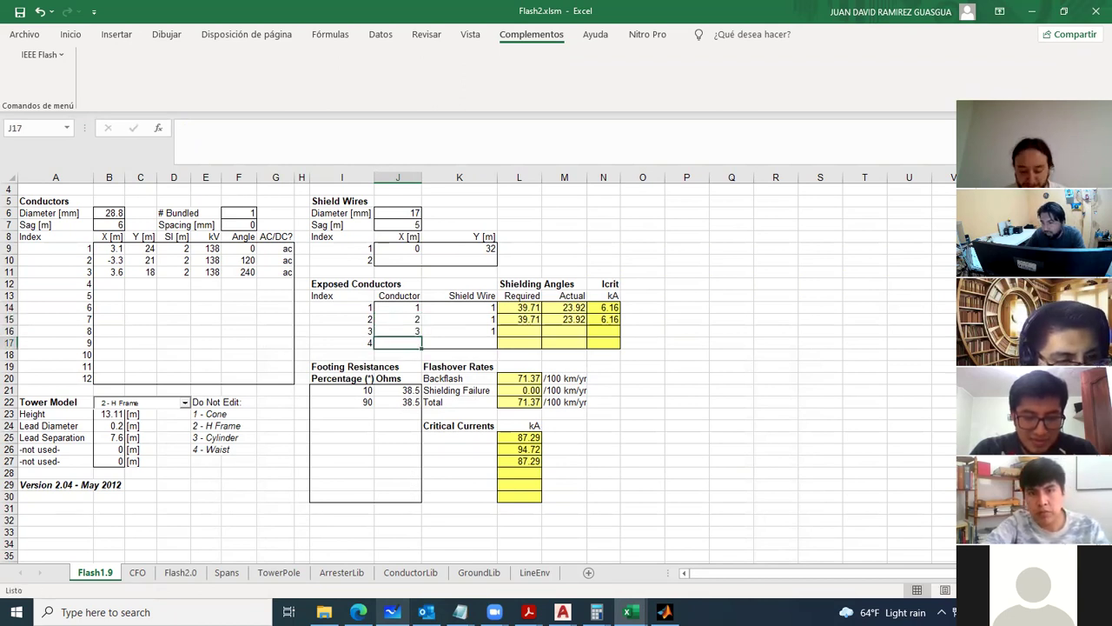
Check the tower types offered for the Tower Model.
click(459, 342)
key(Down)
key(Down)
key(Down)
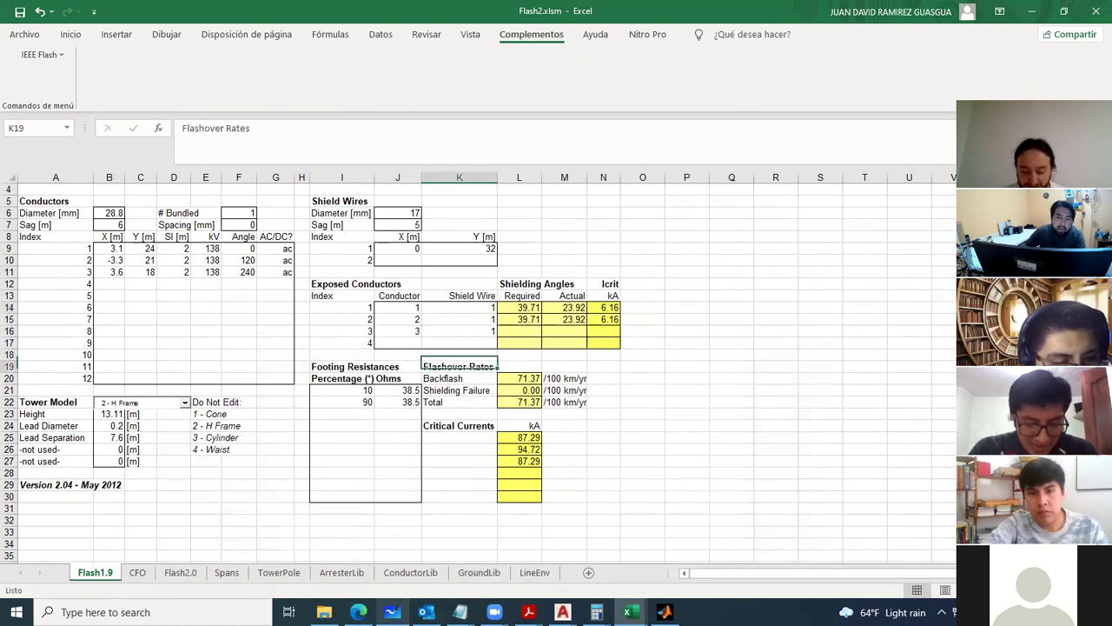
click(185, 493)
scroll(143, 469, down, 1)
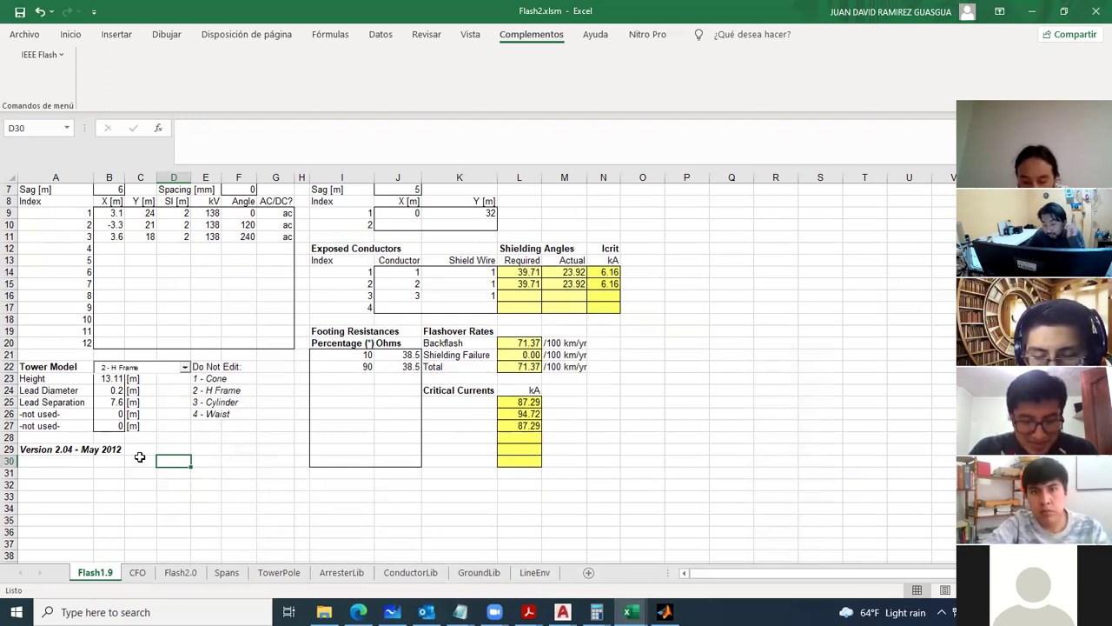
click(185, 367)
click(174, 390)
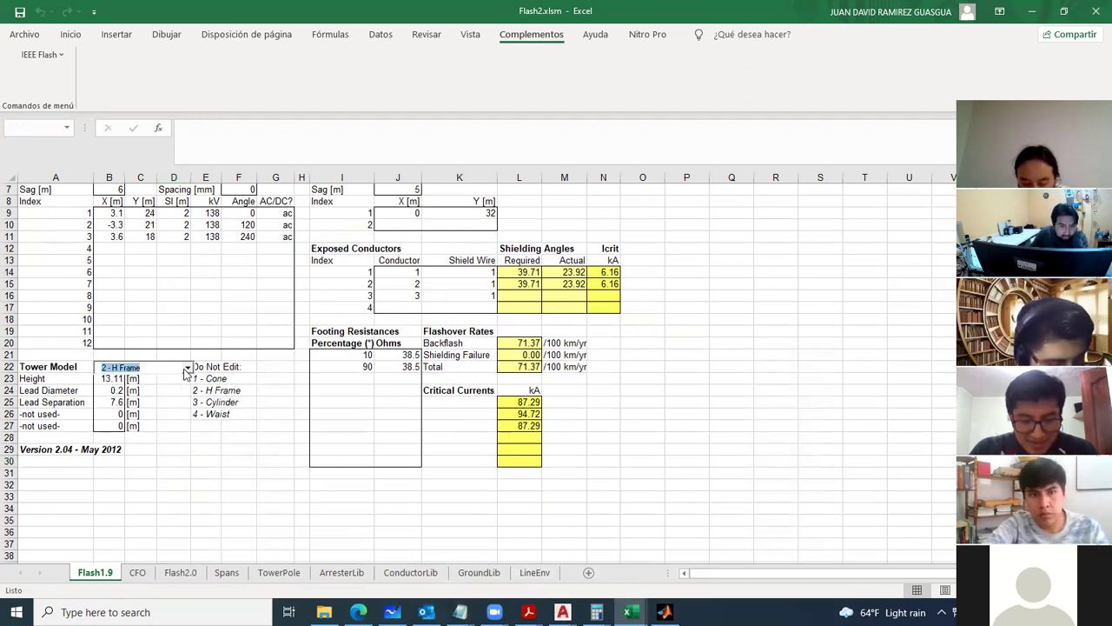
Switch to the APANTALLAMIENTO 2021 A PDF in the browser and study the tower shapes in Figure B.1.
key(alt+Tab)
scroll(470, 160, down, 15)
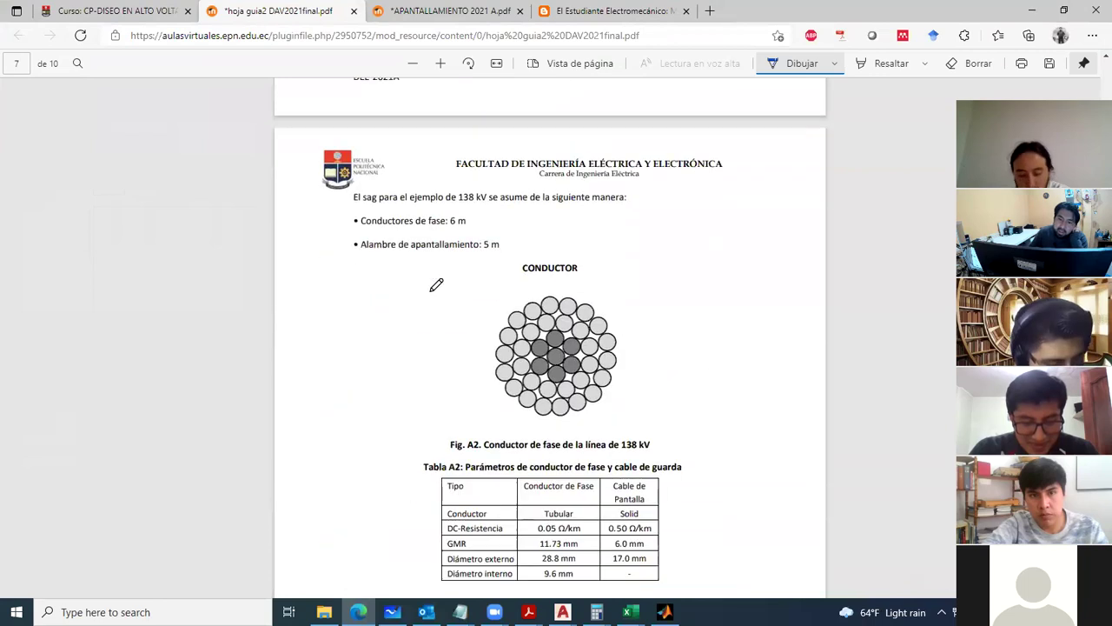
click(444, 12)
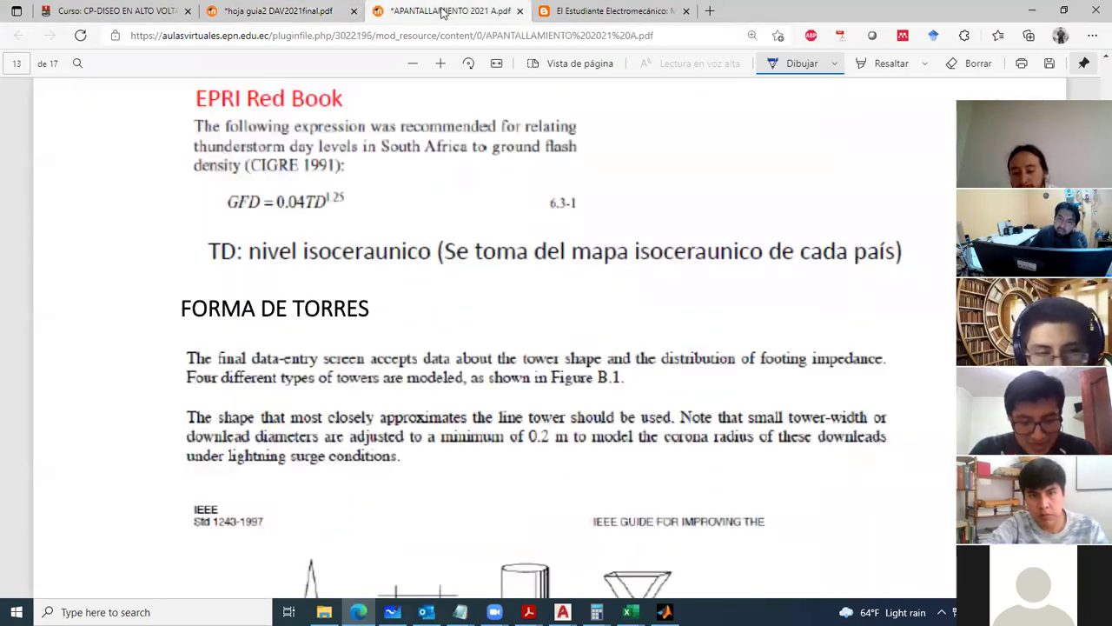
scroll(432, 225, down, 5)
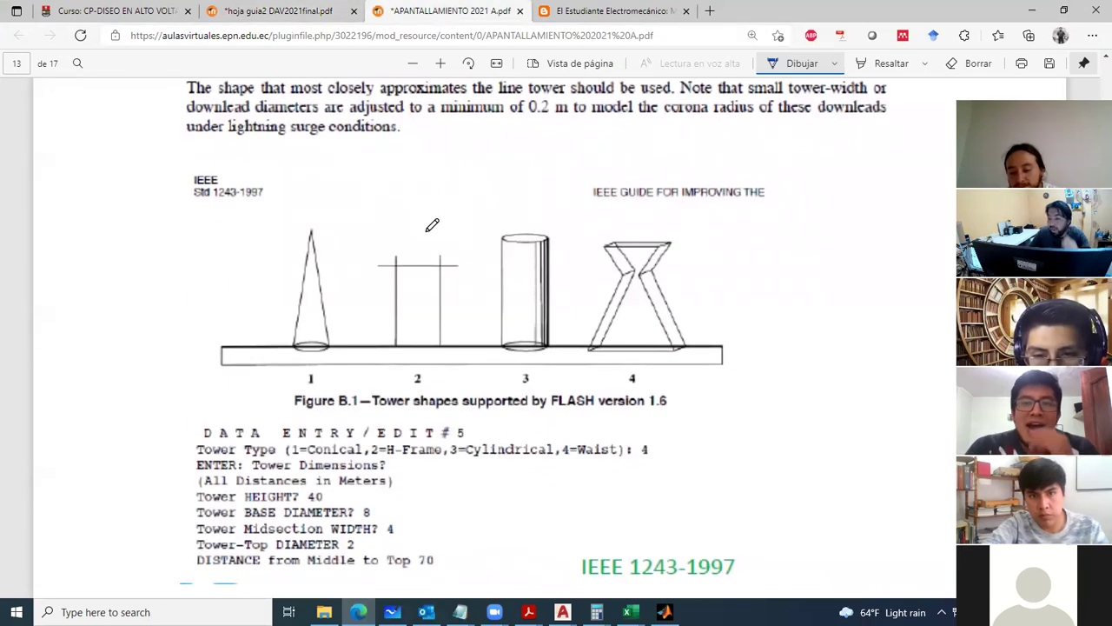
ctrl+scroll(433, 228, down, 1)
scroll(443, 252, up, 3)
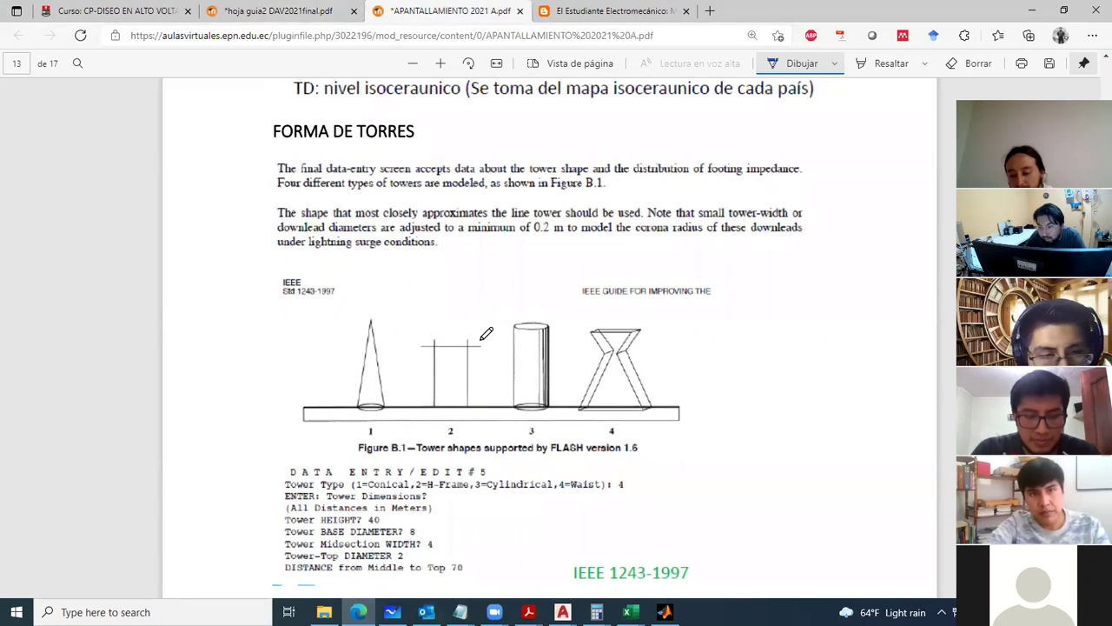
scroll(487, 335, down, 2)
scroll(509, 312, up, 3)
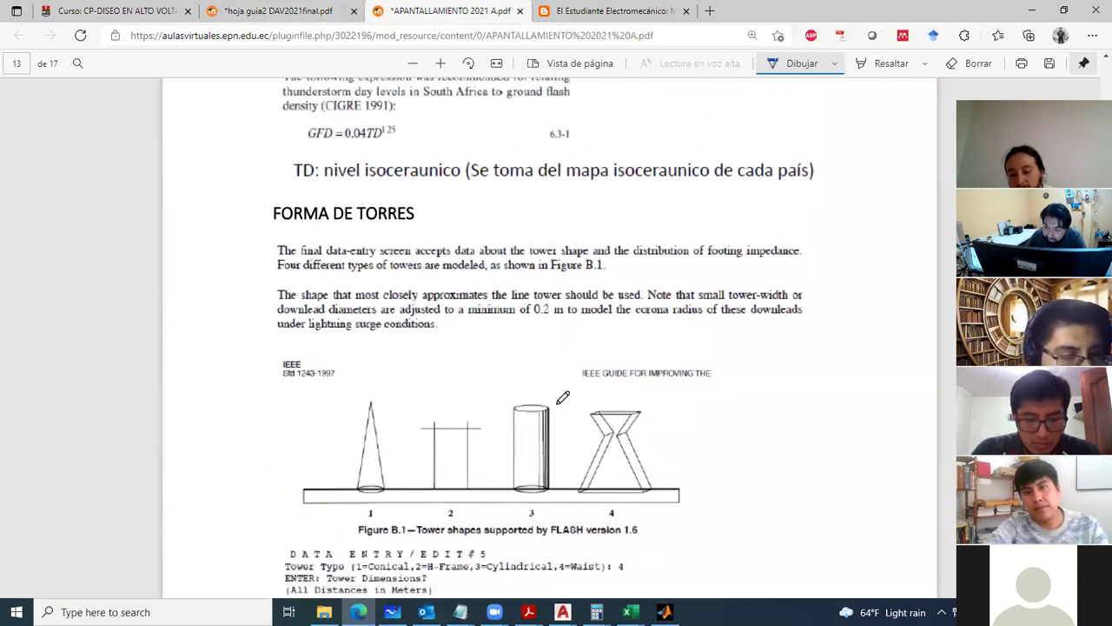
scroll(564, 397, down, 1)
scroll(557, 271, down, 1)
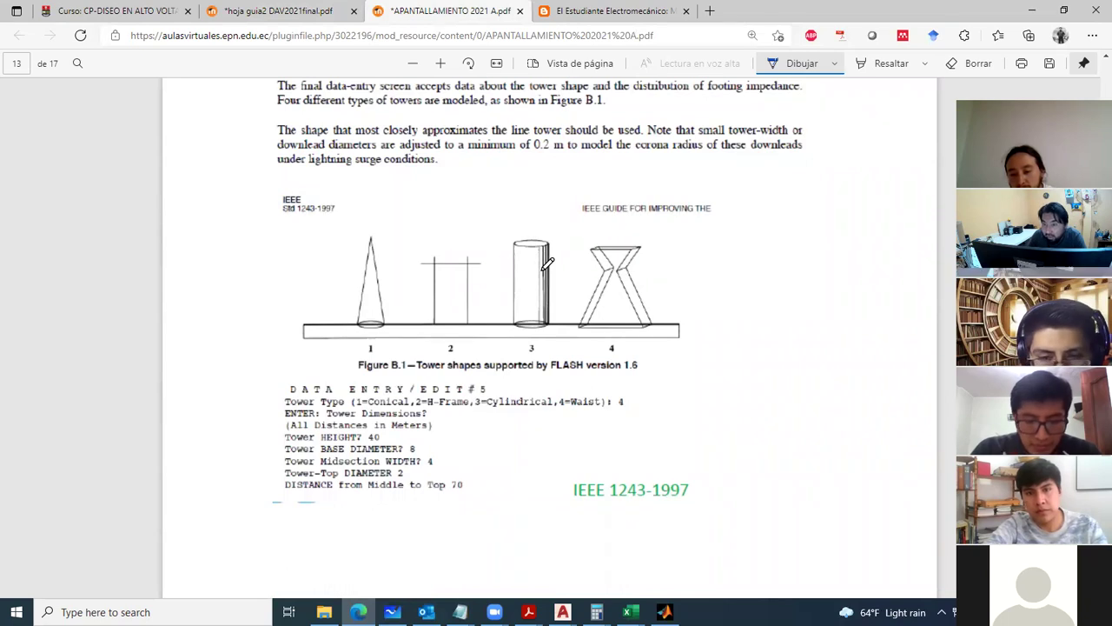
Return to the guide PDF and examine the shape of the 138 kV line tower in Fig. A1.
click(331, 10)
scroll(484, 224, up, 5)
scroll(484, 224, up, 10)
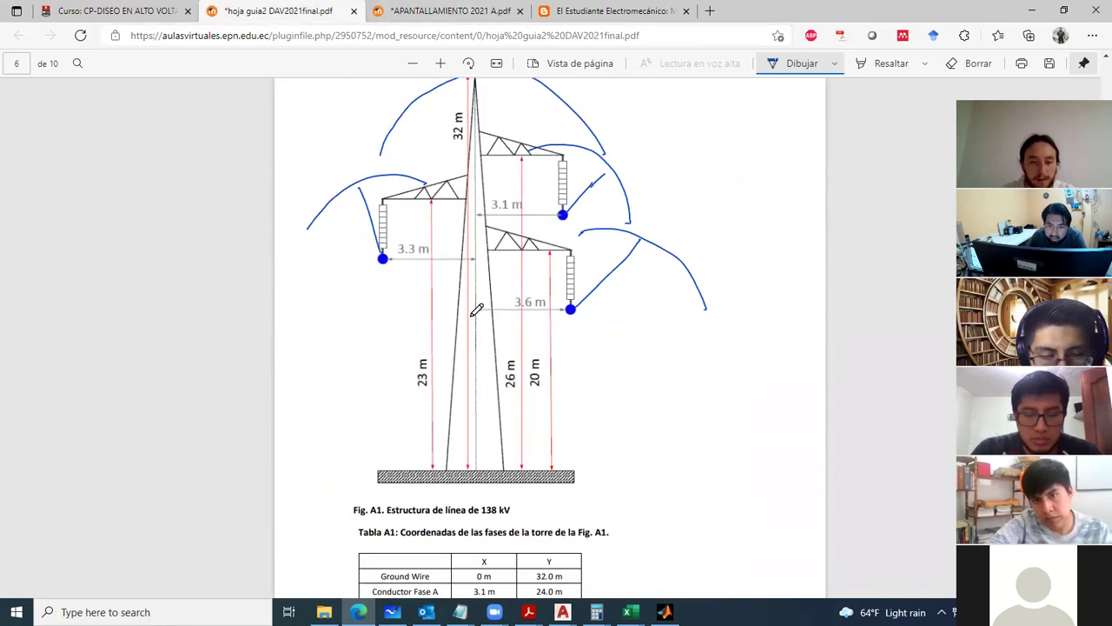
scroll(476, 311, up, 2)
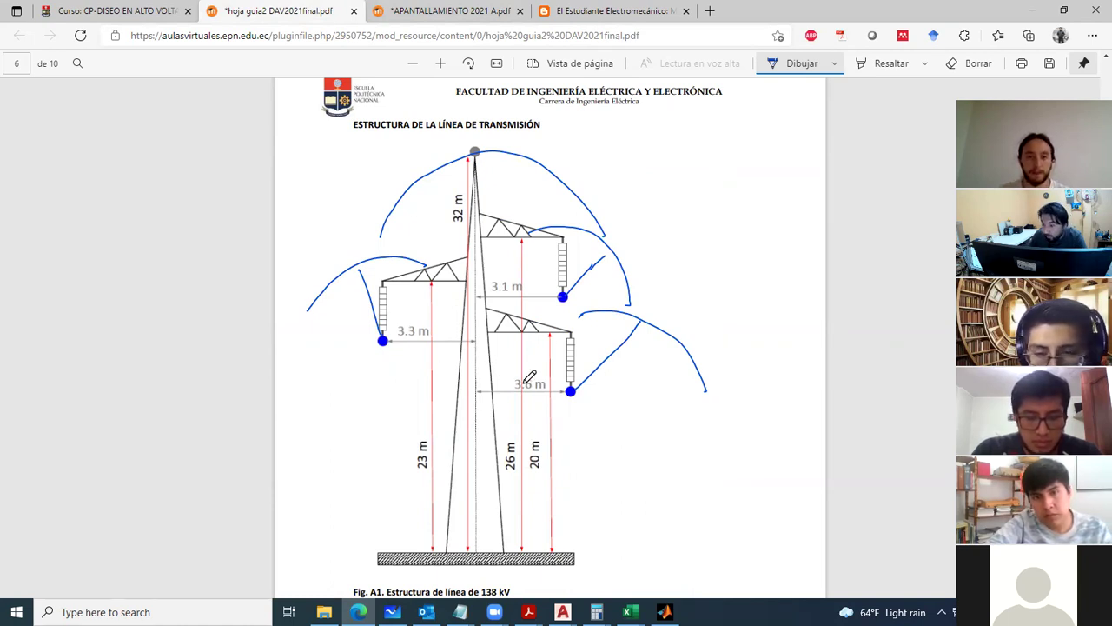
Switch to Flash2.xlsm and set the tower model to 3 - Cylinder.
click(631, 612)
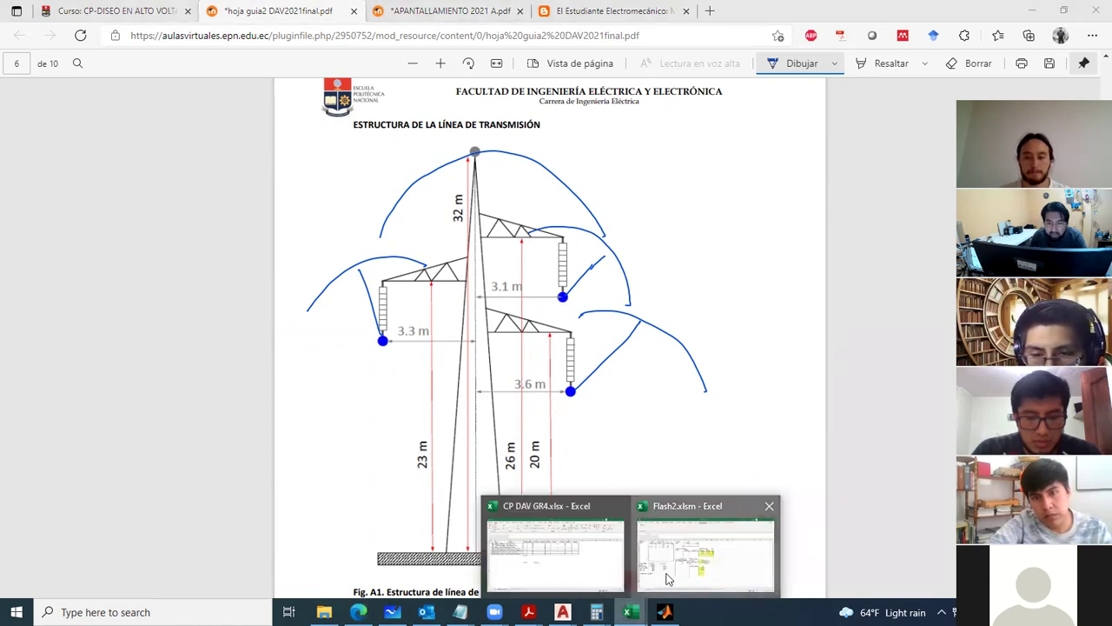
click(667, 578)
click(188, 369)
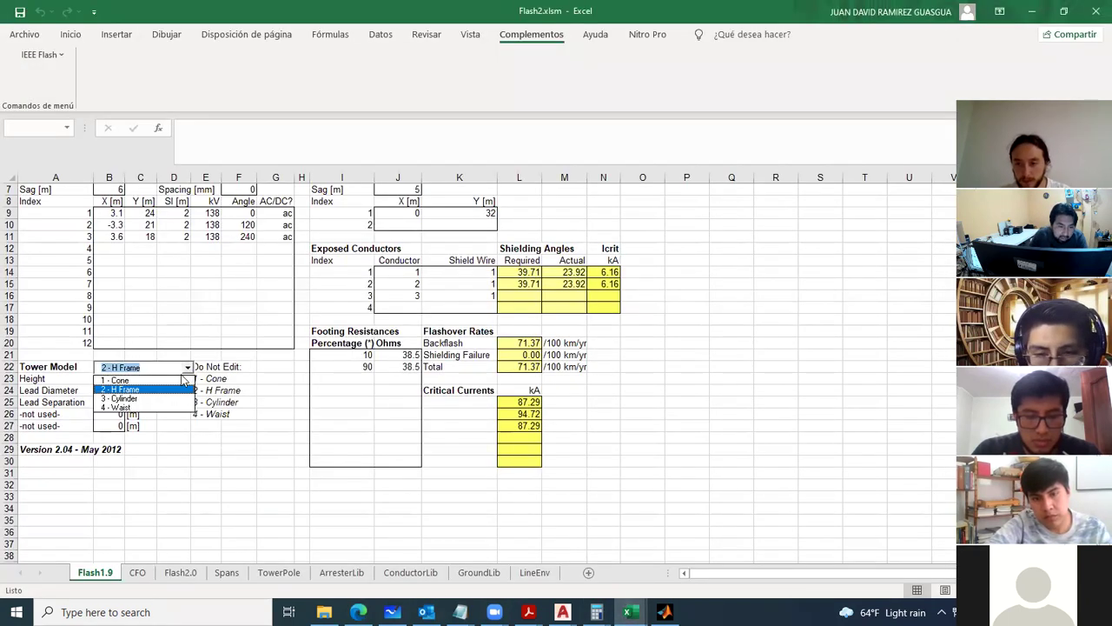
click(158, 402)
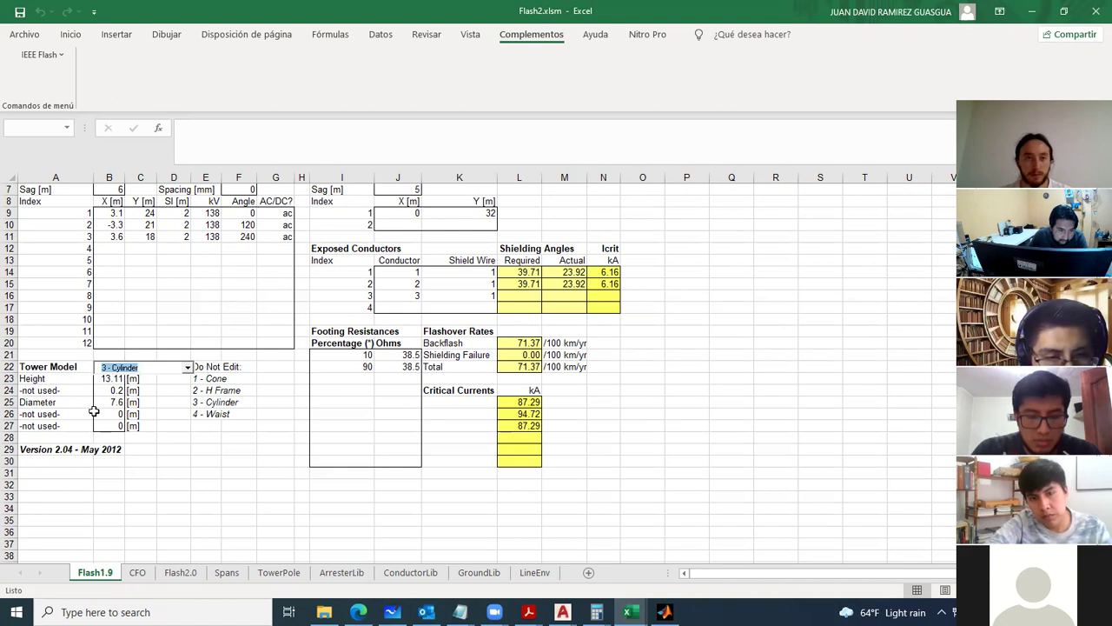
Try the 1 - Cone tower model and return to 3 - Cylinder.
click(186, 370)
click(162, 379)
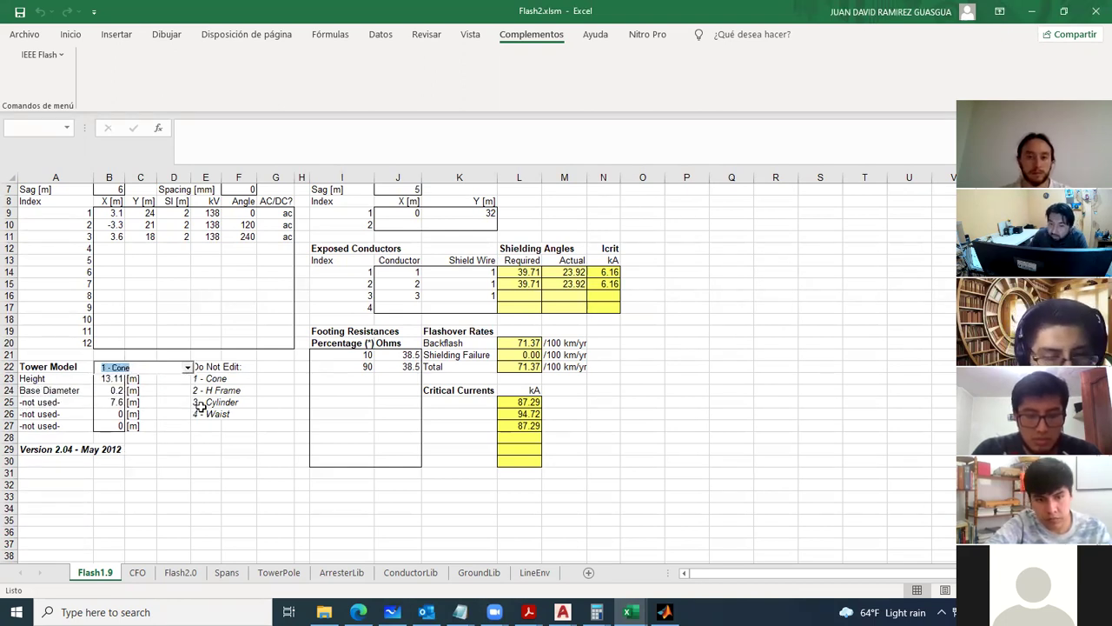
click(188, 368)
click(130, 398)
Set the cylinder tower's height to 32 m and its diameter to 6.9 m.
click(111, 379)
text(32)
key(Return)
key(Return)
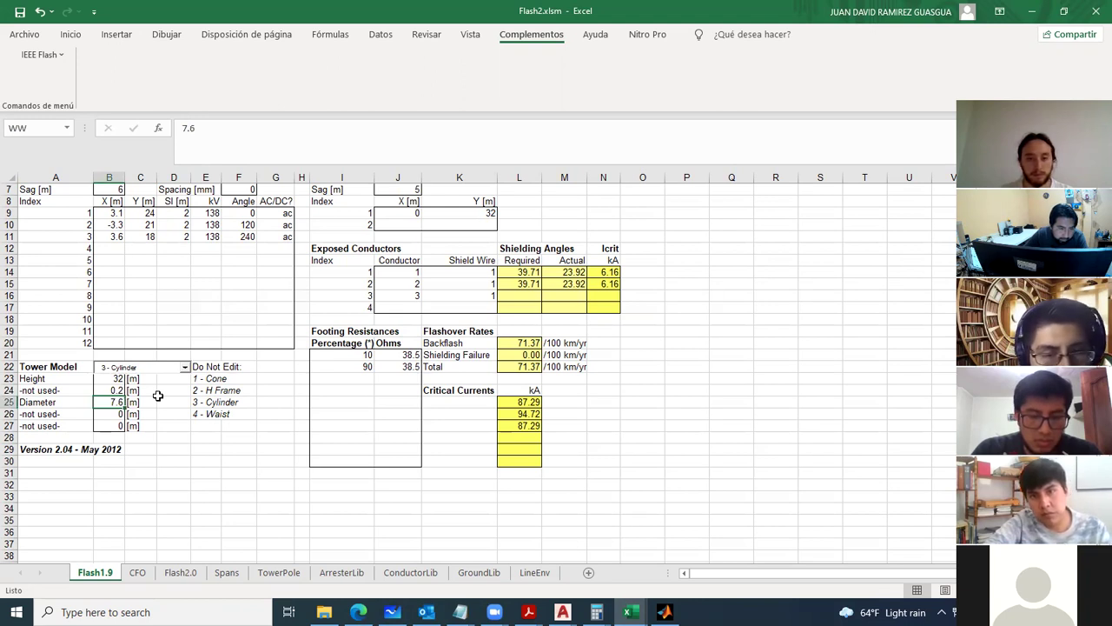
text(6.9)
click(159, 400)
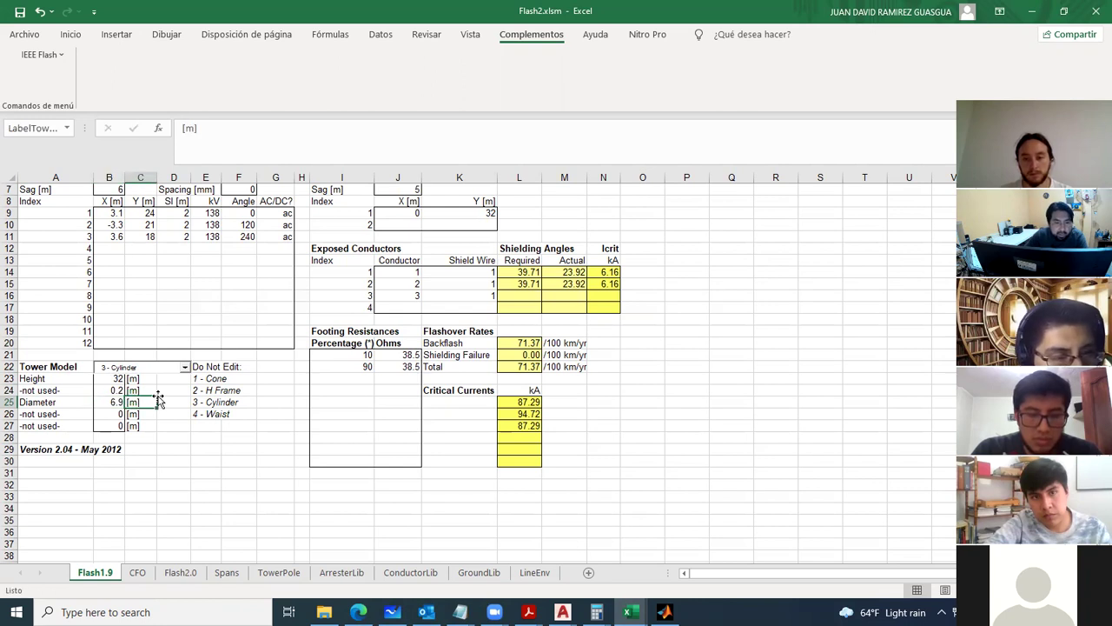
Clear the percentage and ohms of the second footing resistance entry.
click(350, 365)
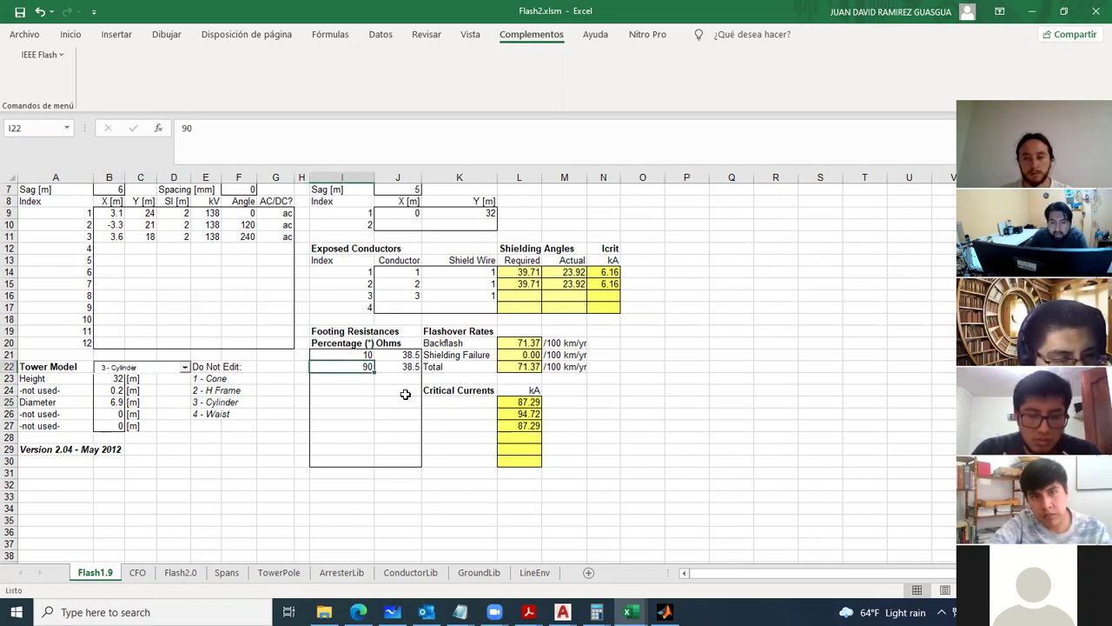
key(Down)
key(Up)
key(Up)
key(Up)
key(Down)
key(Down)
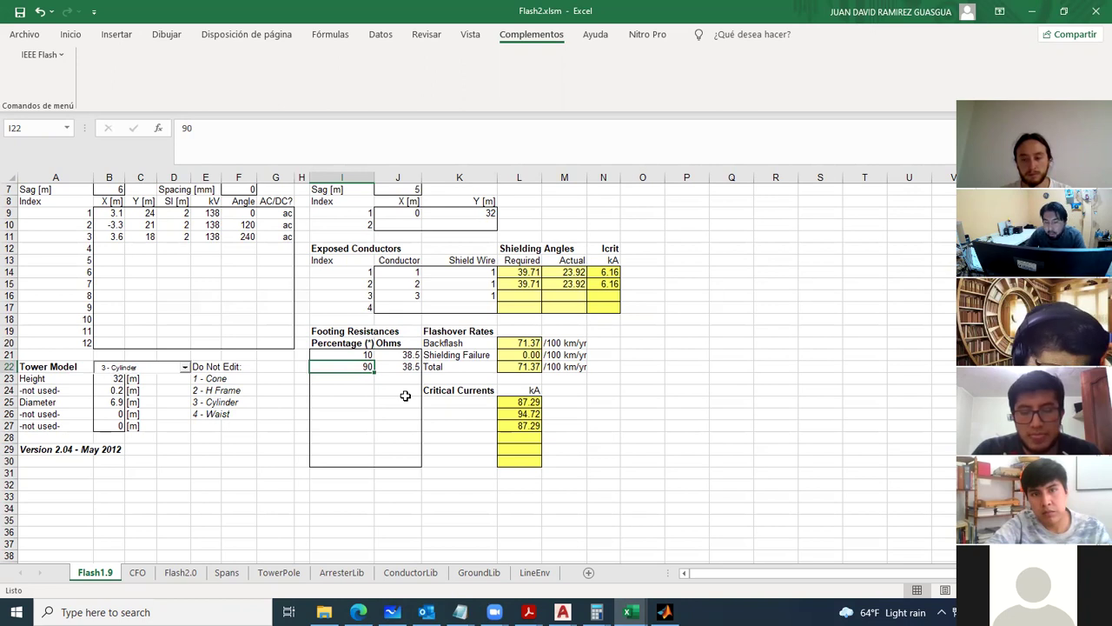
key(Delete)
key(Right)
key(Up)
Set the first footing resistance entry to 100 percent and 10 ohms.
key(Left)
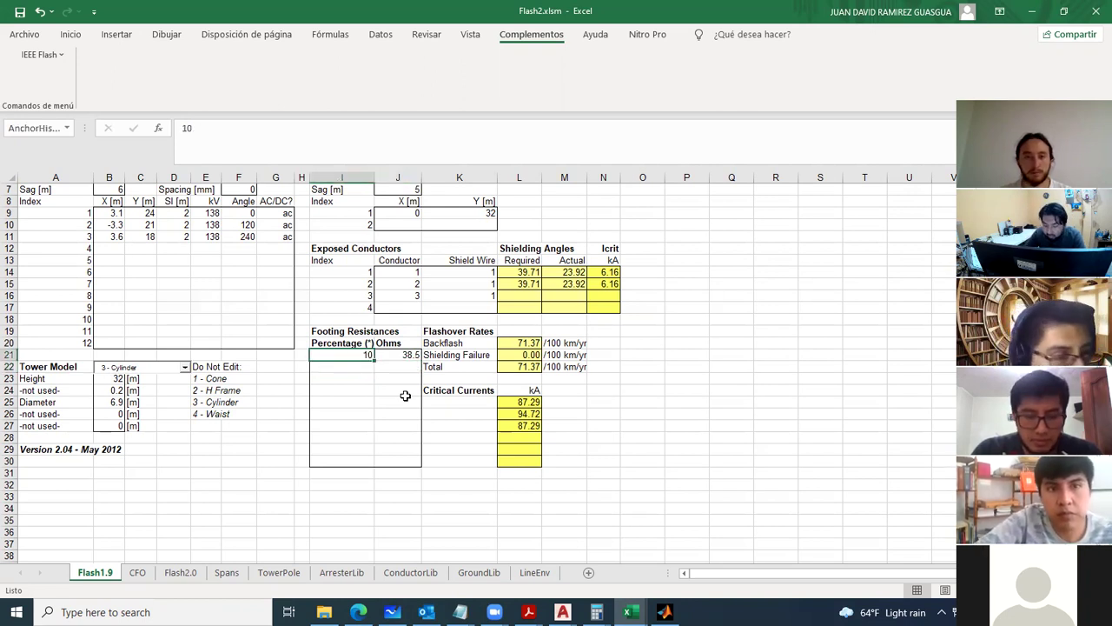
text(100)
key(Right)
key(Delete)
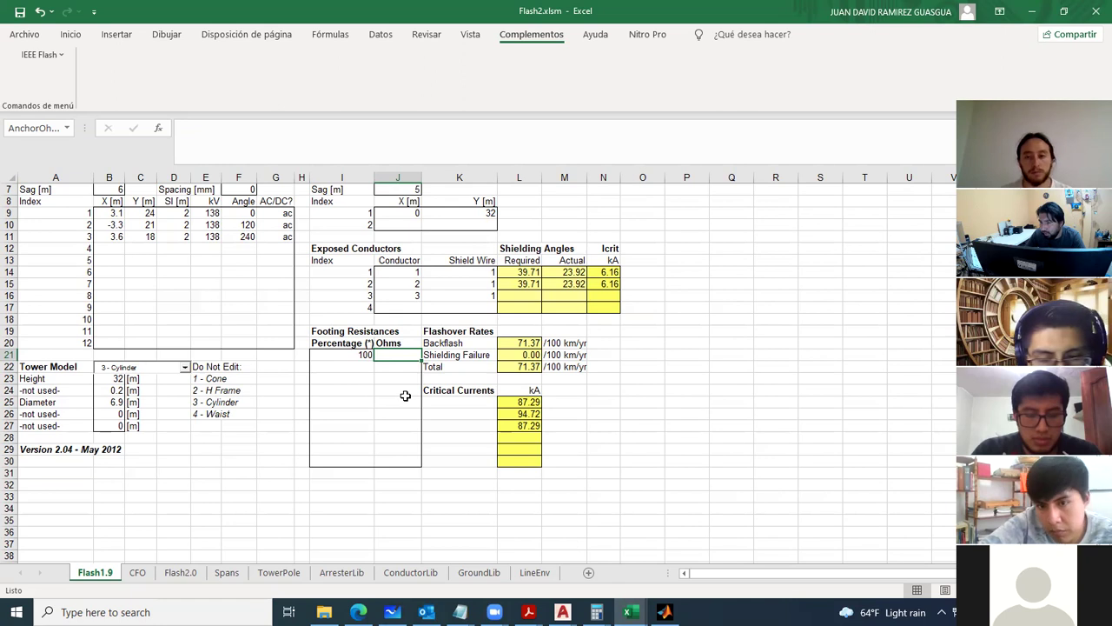
text(10)
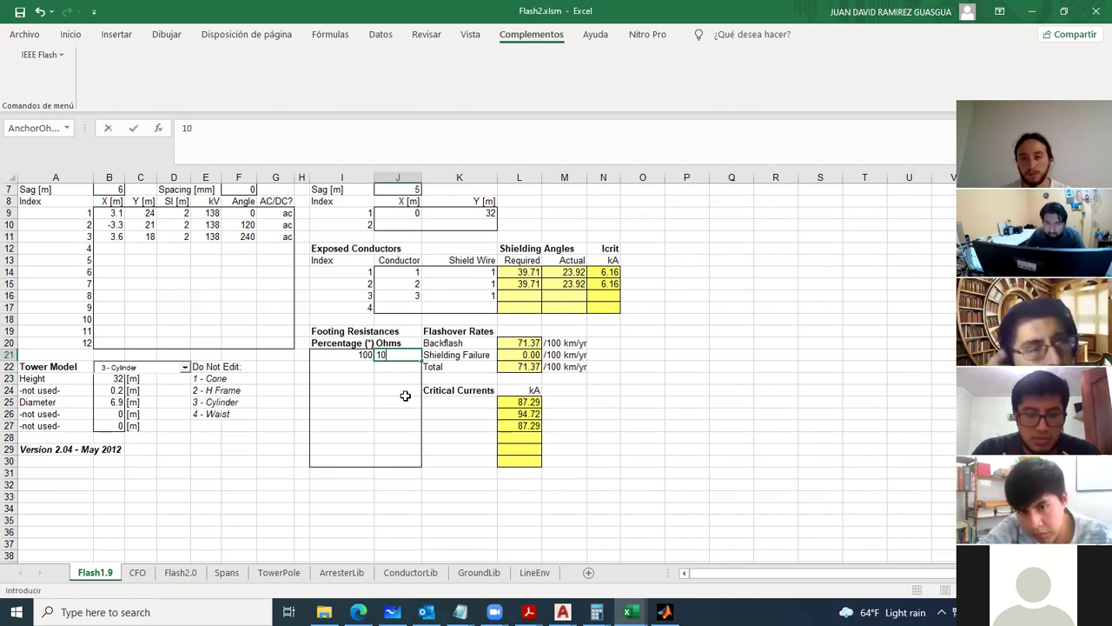
key(Tab)
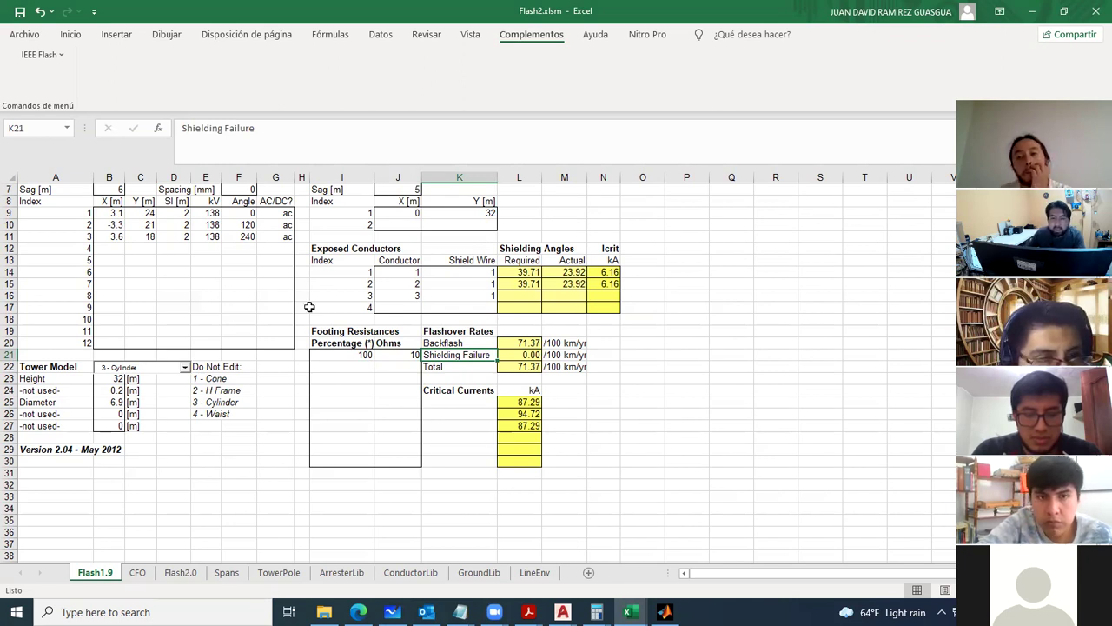
Check the shield wire's X and Y coordinates against the 138 kV tower drawing in the guide PDF in the browser.
scroll(413, 310, up, 1)
scroll(412, 311, up, 1)
drag(414, 285, 459, 279)
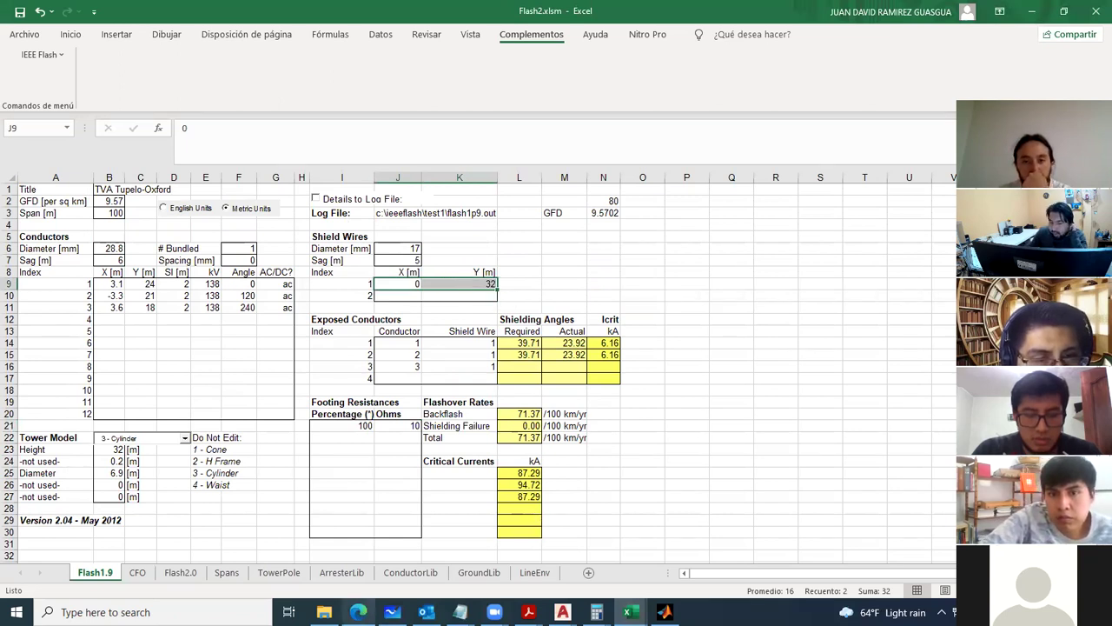
click(358, 612)
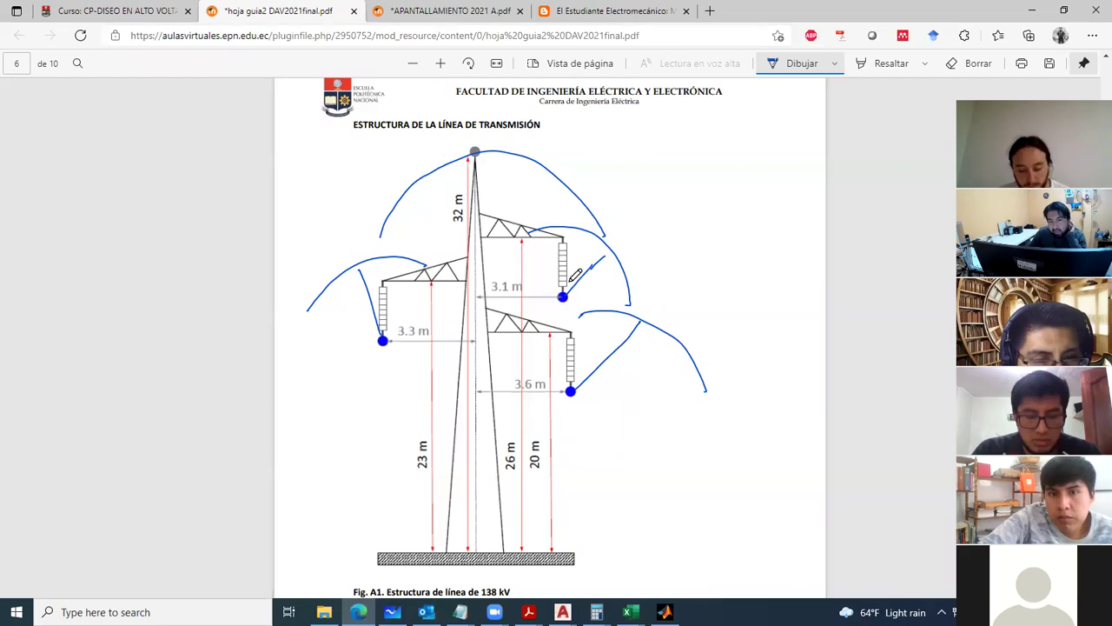
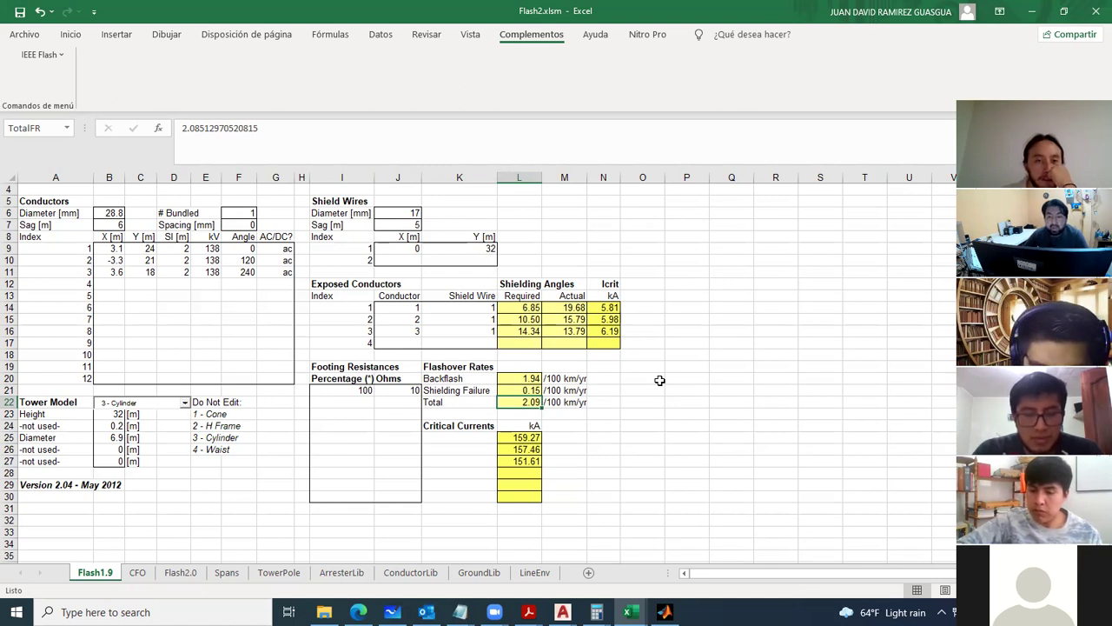
Examine the Icrit values of the exposed conductors and the critical currents of the three phases in Flash2.xlsm.
drag(611, 308, 618, 336)
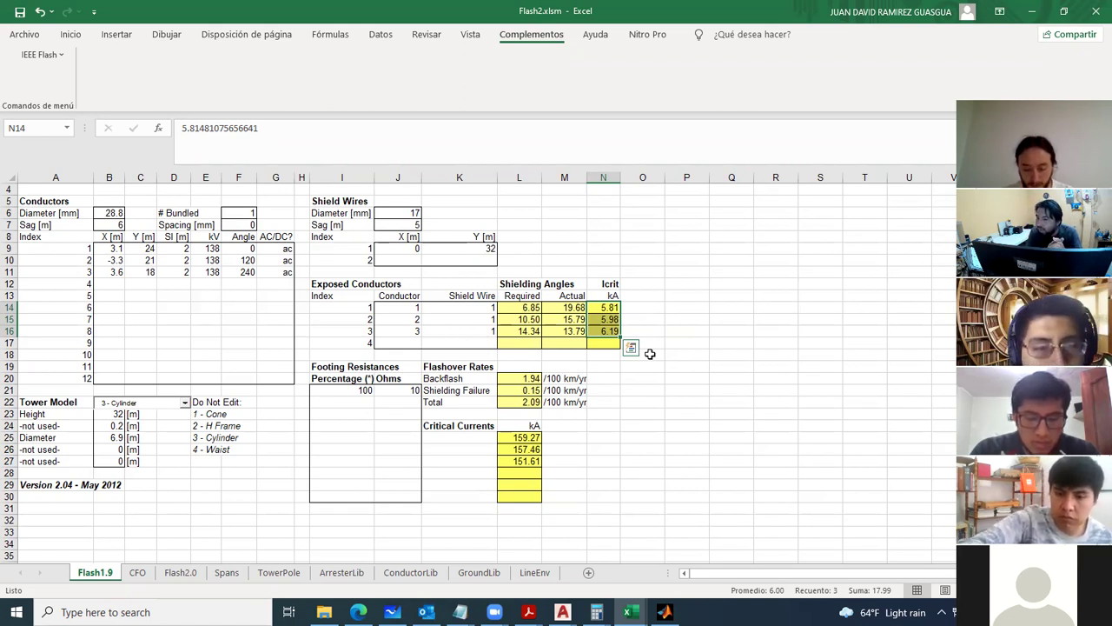
click(614, 390)
drag(602, 310, 604, 332)
click(625, 379)
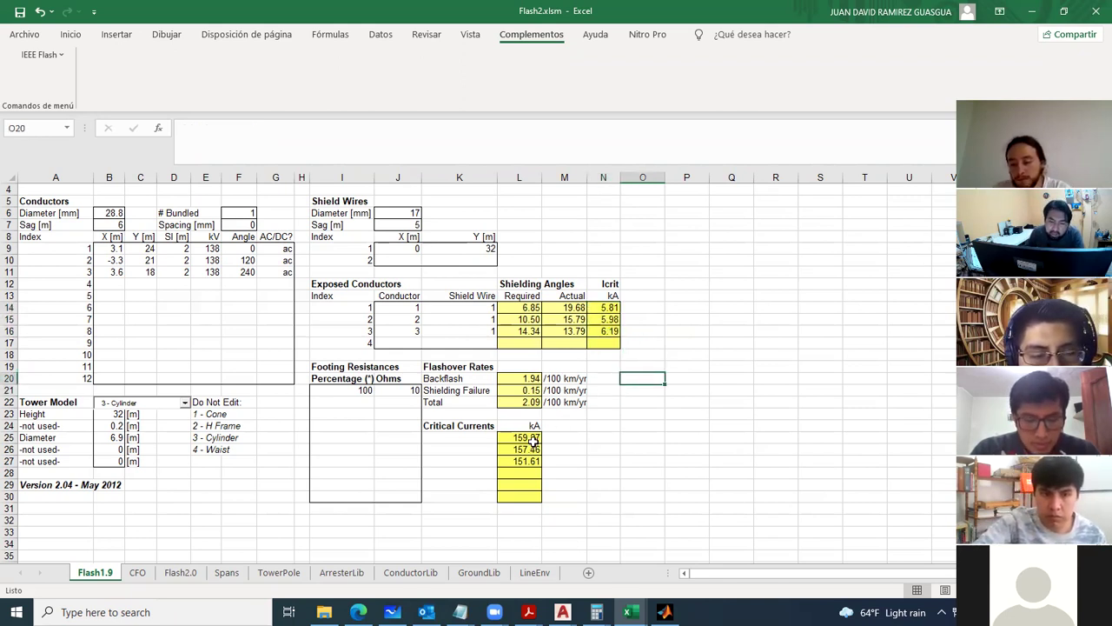
drag(532, 440, 531, 465)
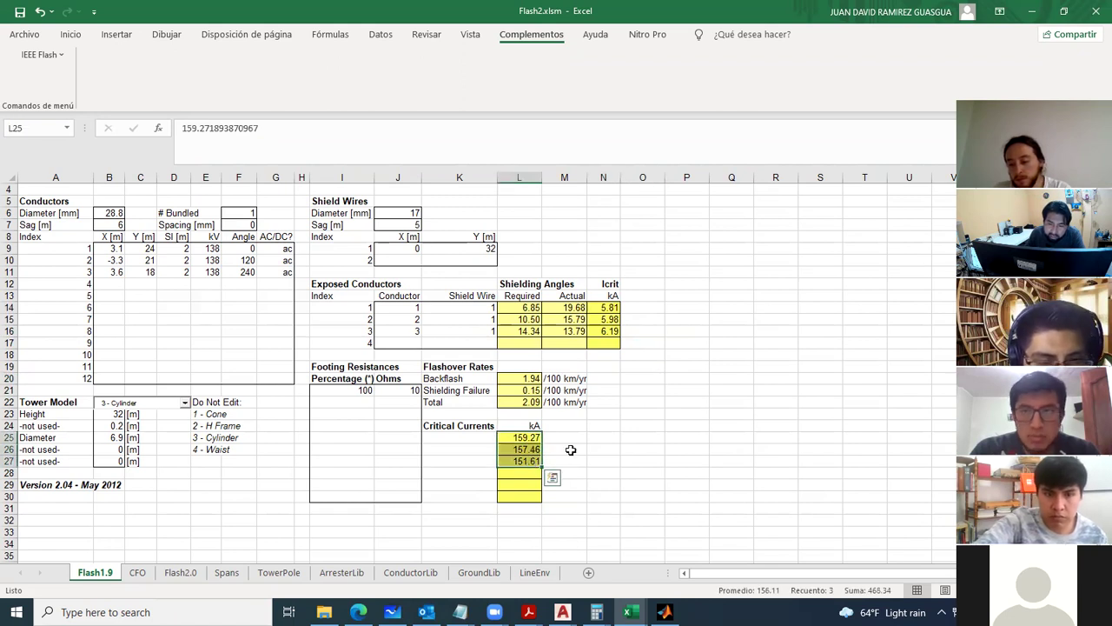
click(571, 450)
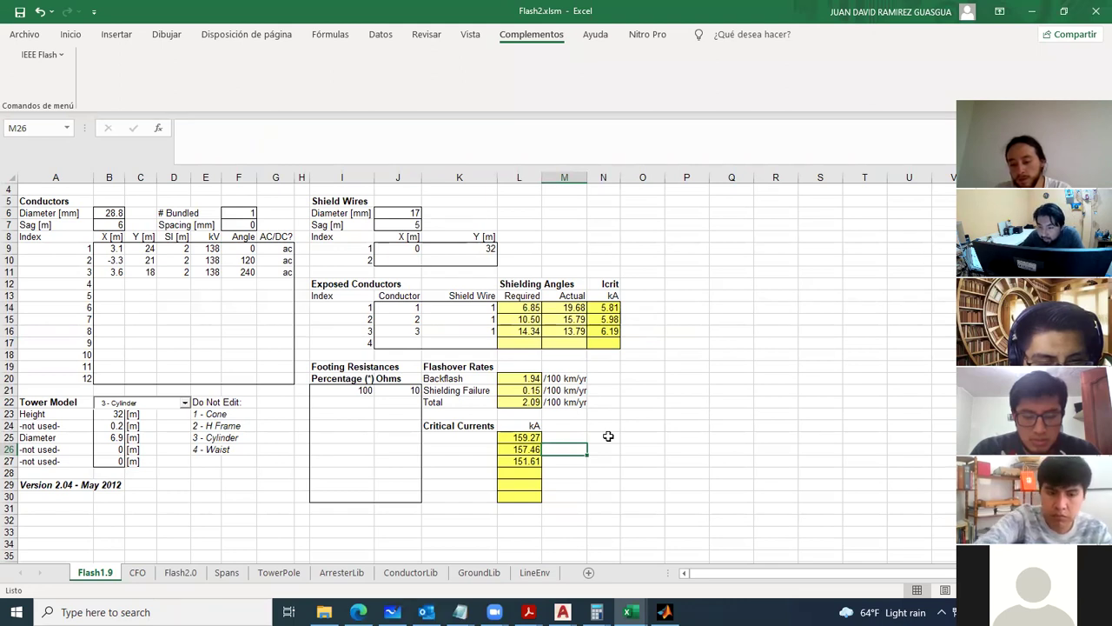
key(Down)
key(Left)
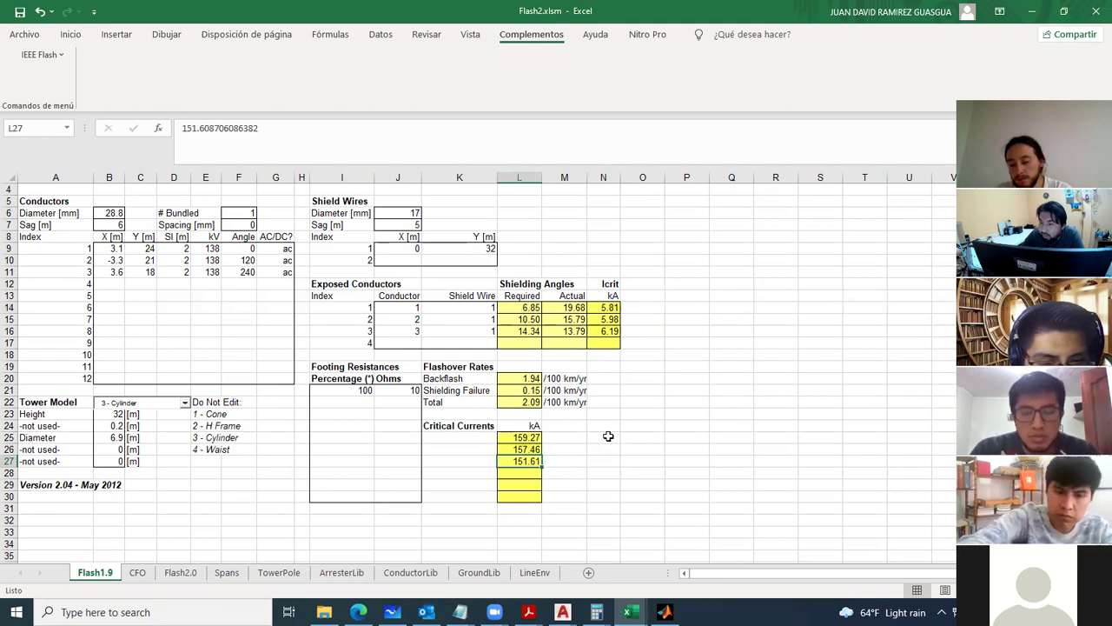
key(Right)
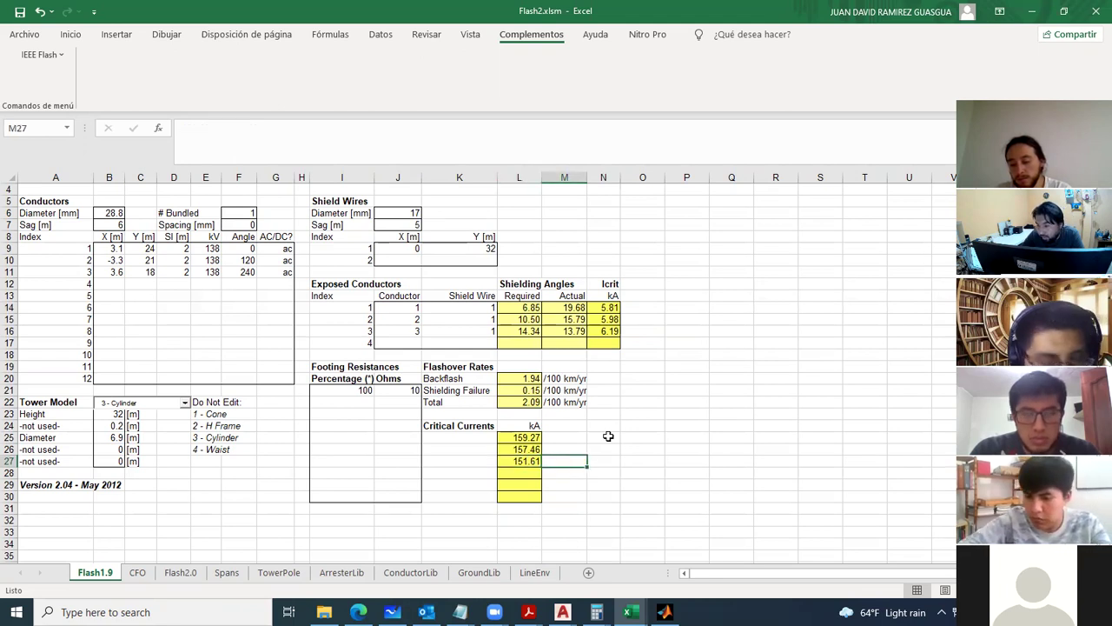
Set the shield wire's Y height to 35 m, recalculate with Flash 1.9 and check the shielding failure and backflash rates.
click(451, 247)
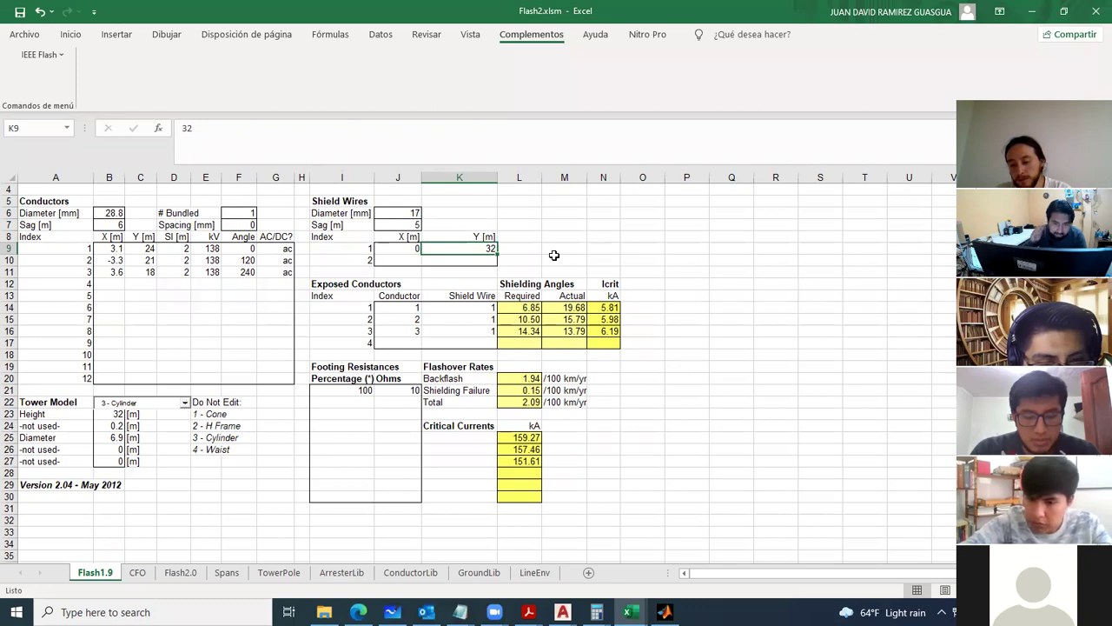
text(3)
click(539, 230)
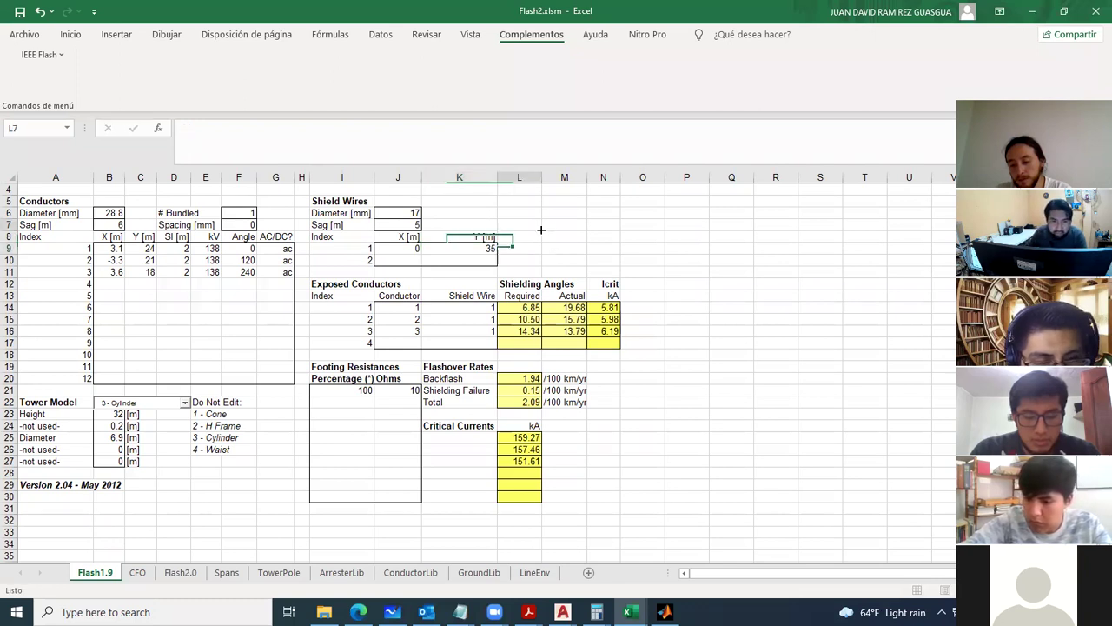
scroll(539, 231, up, 1)
click(42, 54)
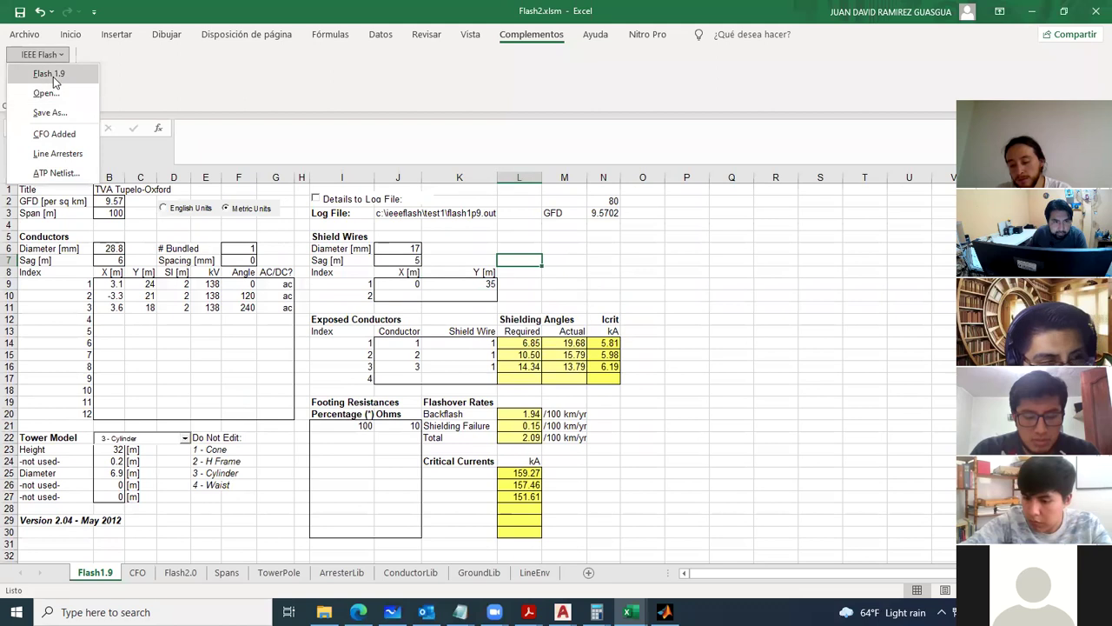
click(51, 76)
click(537, 423)
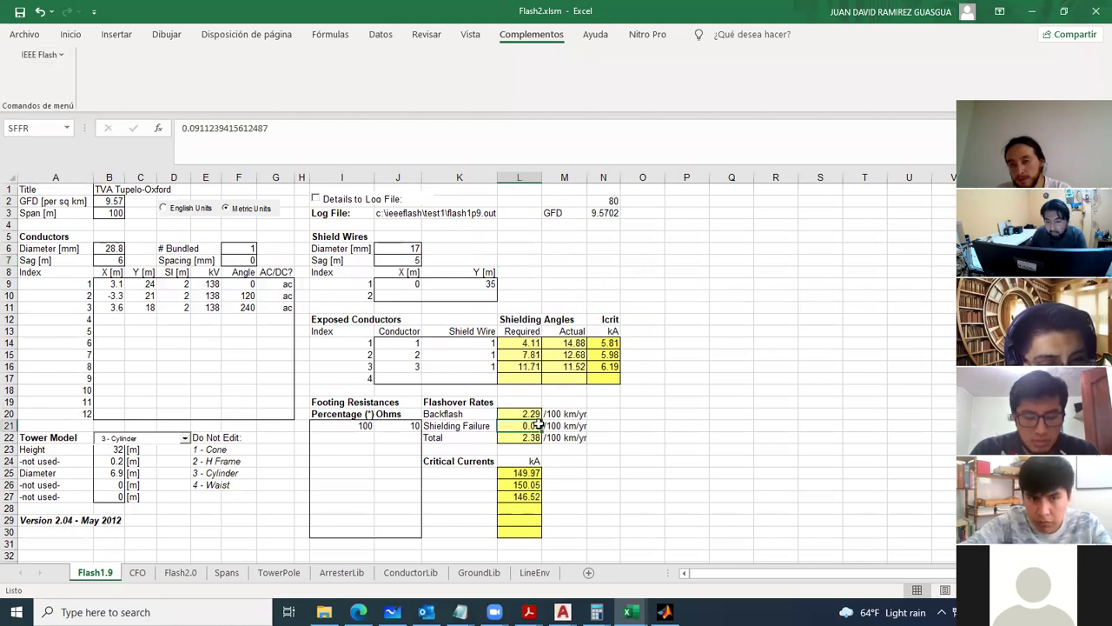
click(535, 415)
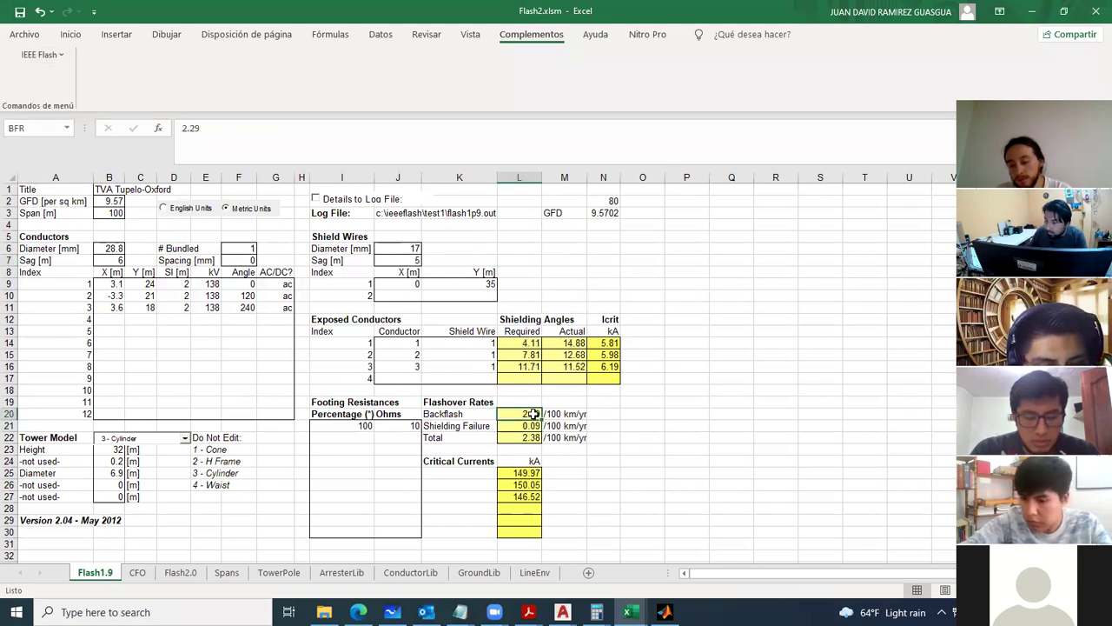
Set the shield wire's X position to -0.5 m and recalculate with Flash 1.9.
click(412, 285)
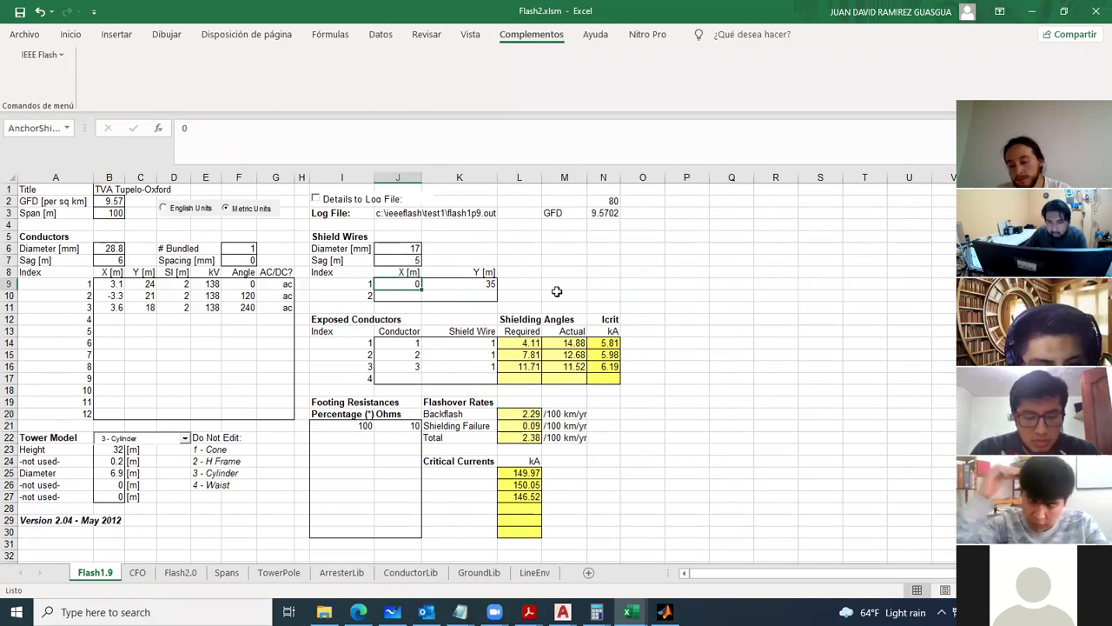
text(-0)
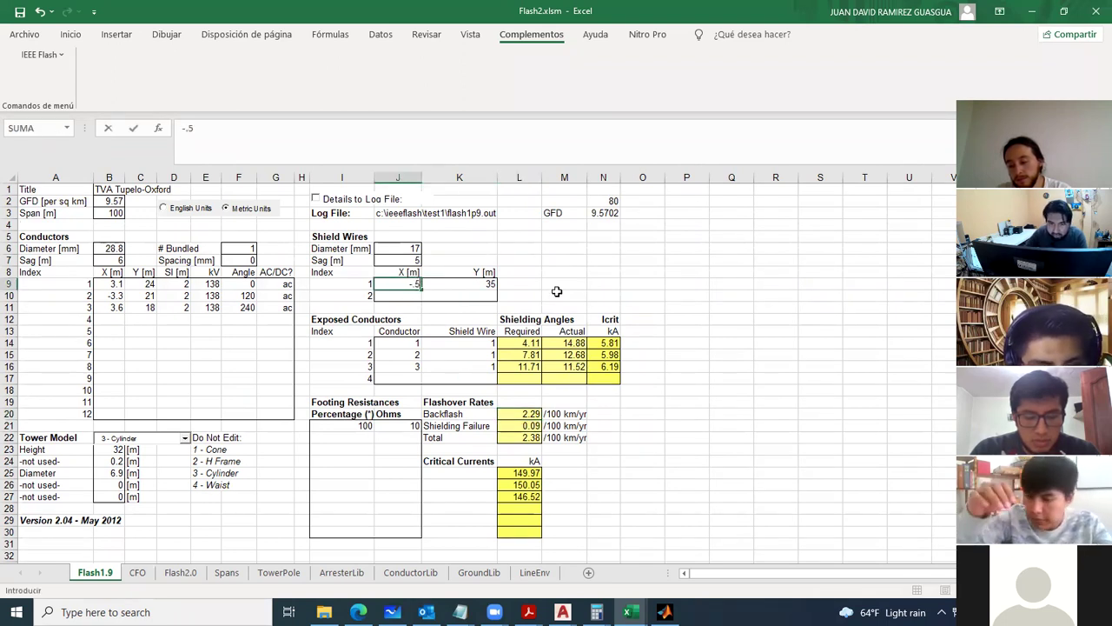
text(.5)
click(567, 259)
click(42, 54)
click(51, 74)
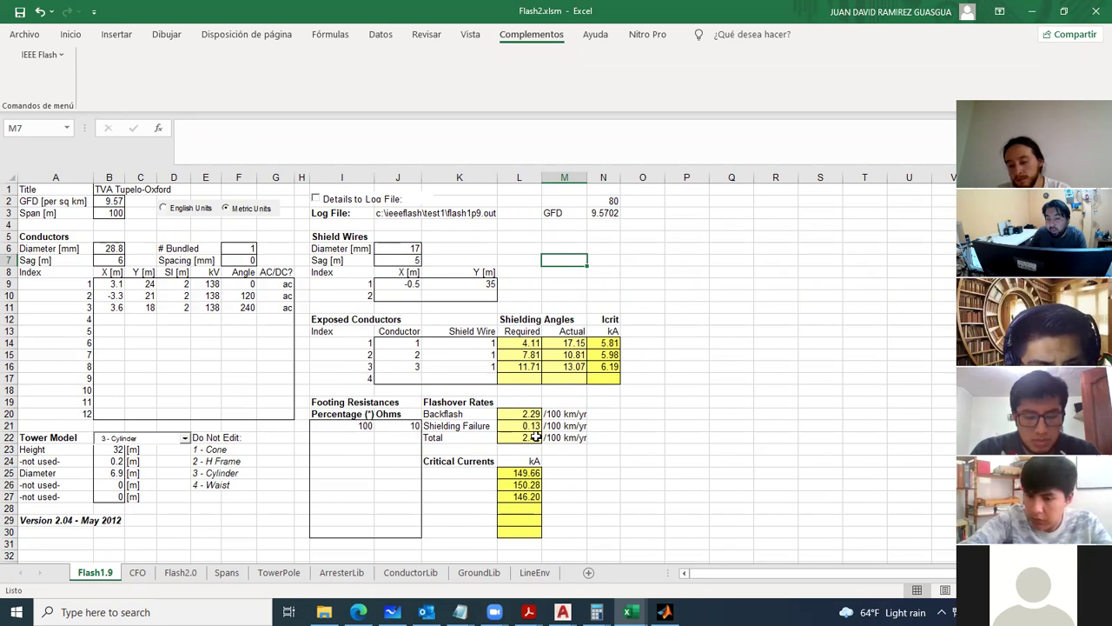
Restore the shield wire's coordinates to X 0 m and Y 32 m.
click(400, 285)
text(0)
key(Tab)
text(32)
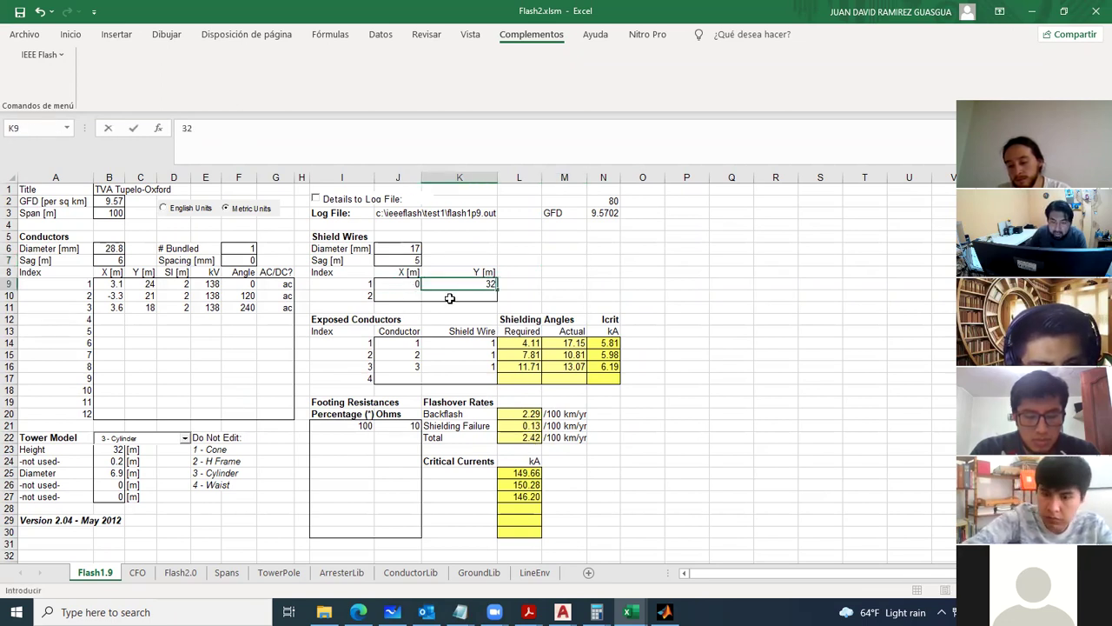
click(569, 252)
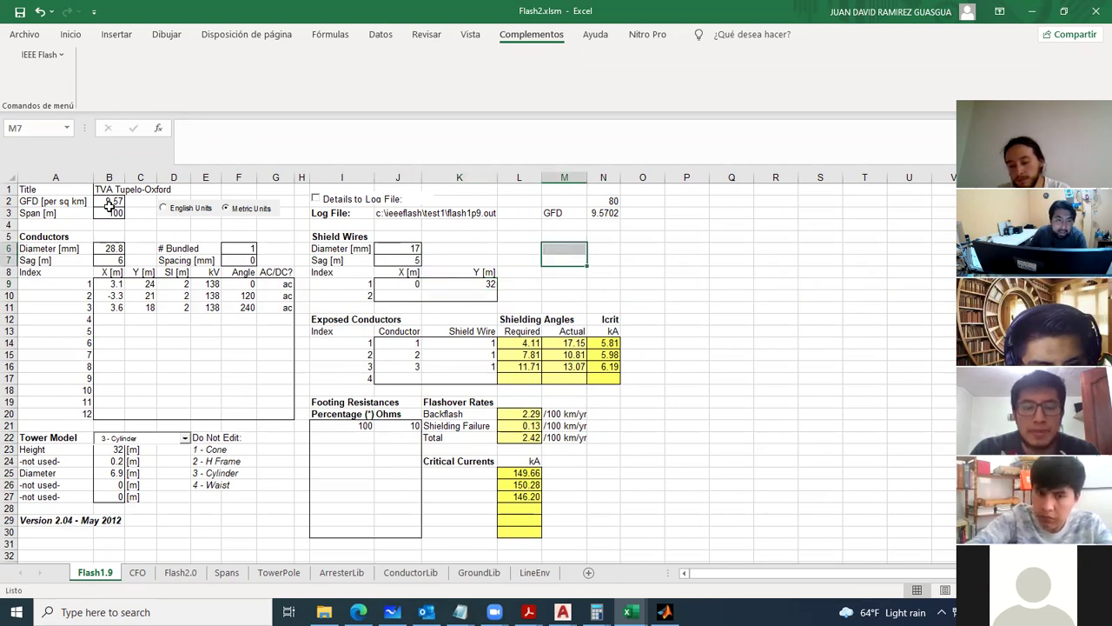
Set the GFD to 15 per sq km and recalculate the flashover rates with Flash 1.9.
click(109, 203)
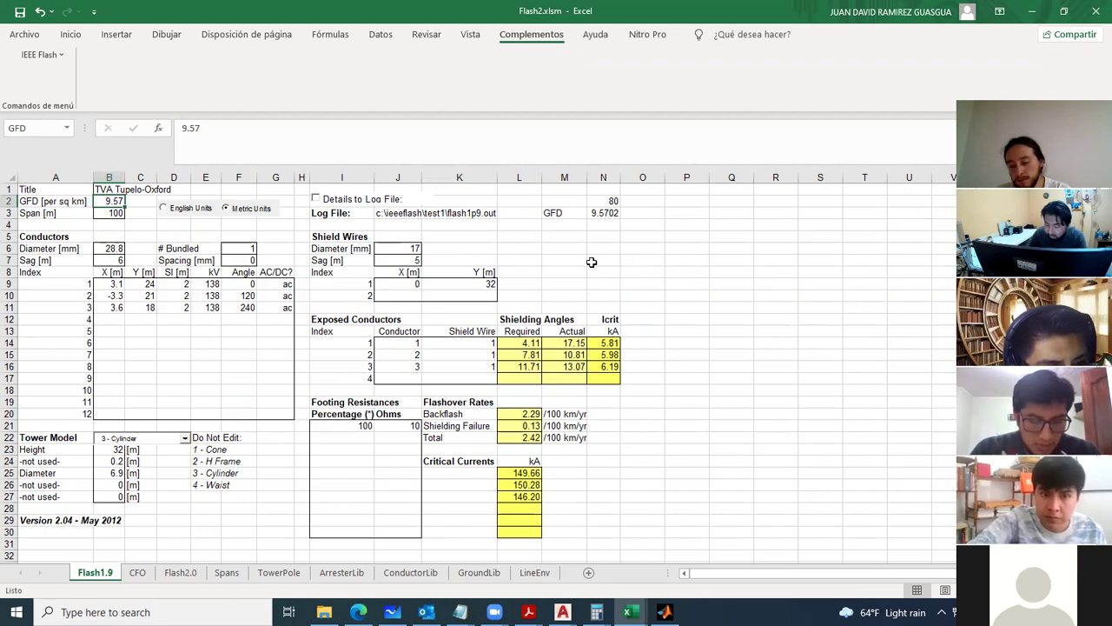
text(15)
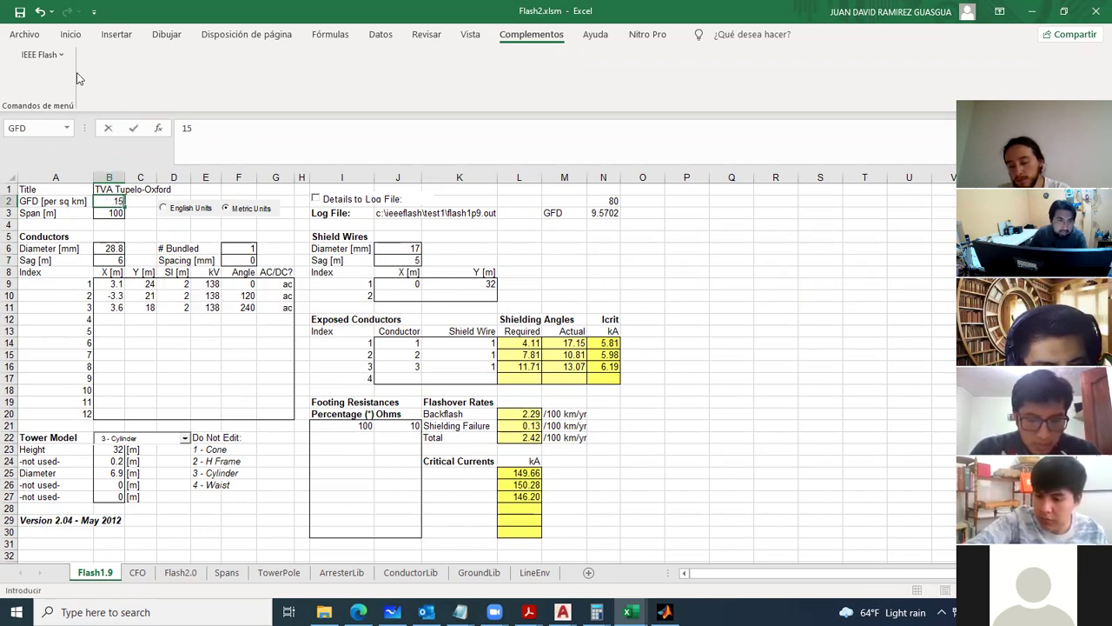
click(42, 55)
click(43, 70)
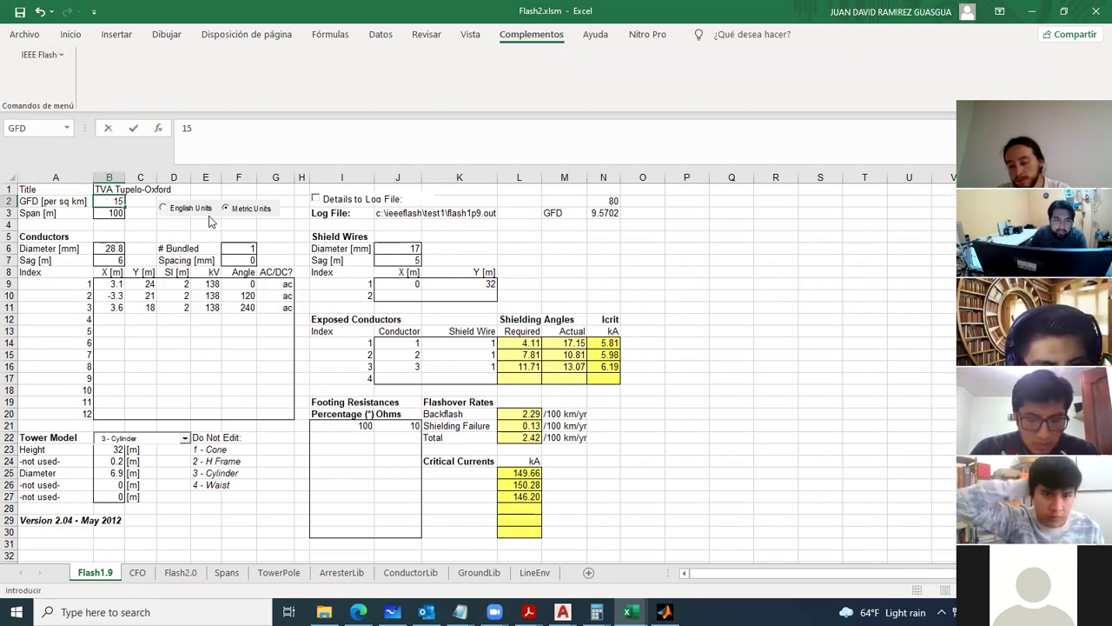
click(165, 225)
click(42, 55)
click(41, 71)
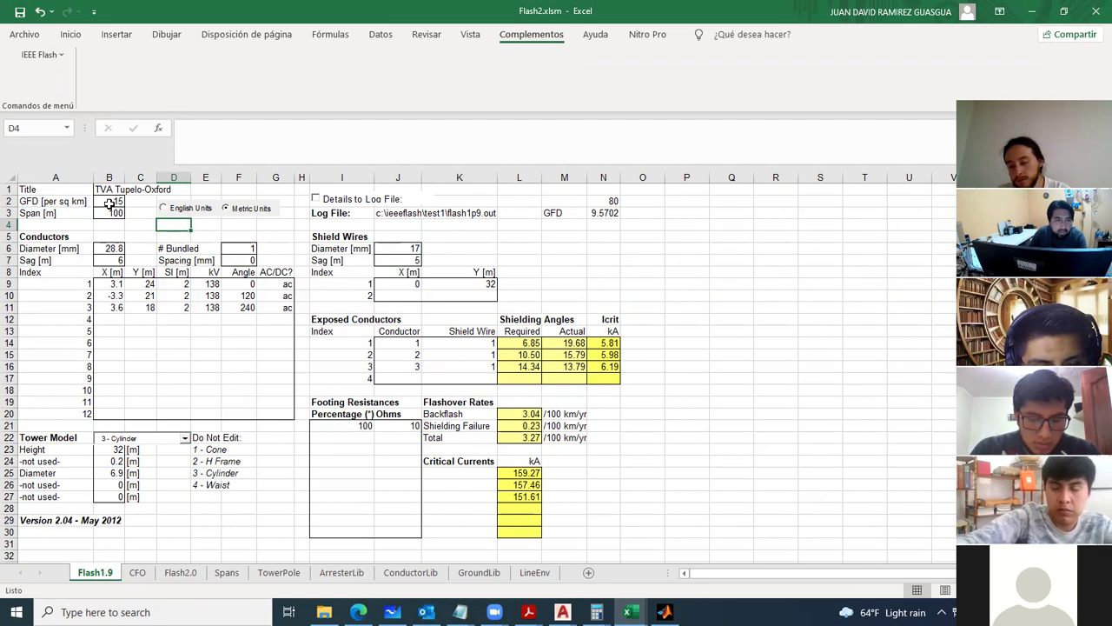
Restore the GFD to 9.57 per sq km.
click(109, 203)
text(9.57)
click(145, 229)
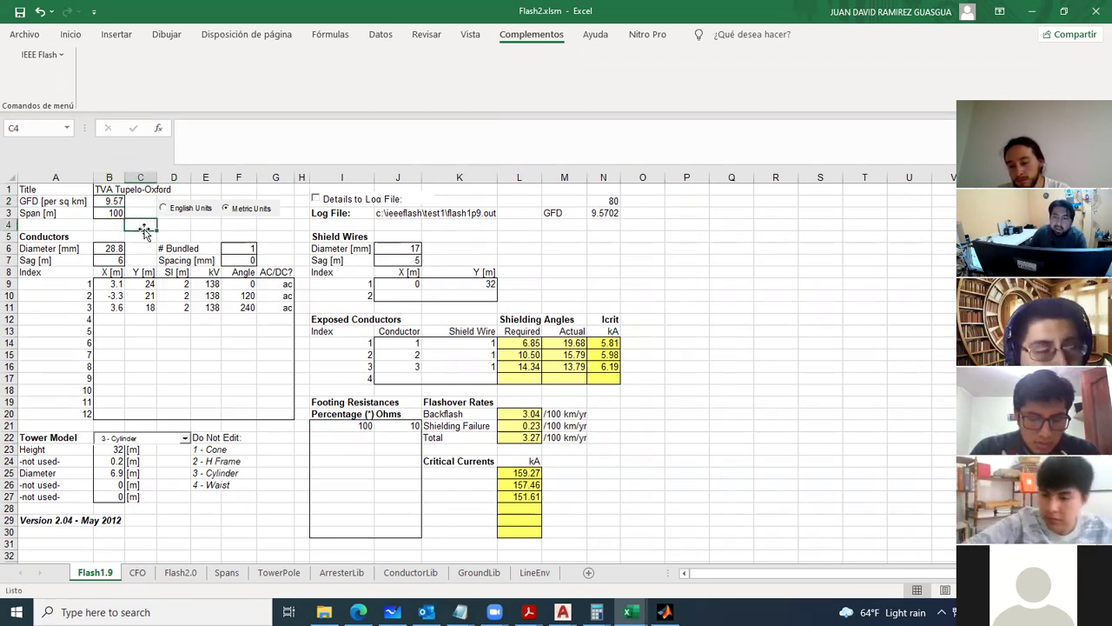
Set the span to 200 m and recalculate the flashover rates with Flash 1.9.
click(118, 216)
text(200)
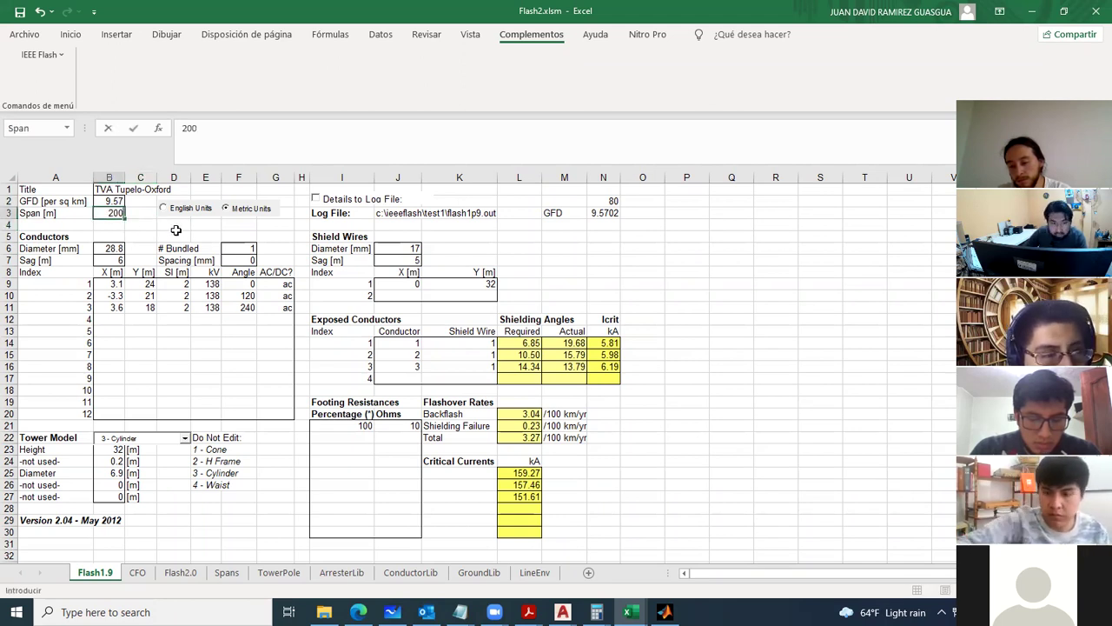
click(147, 224)
click(41, 53)
click(59, 75)
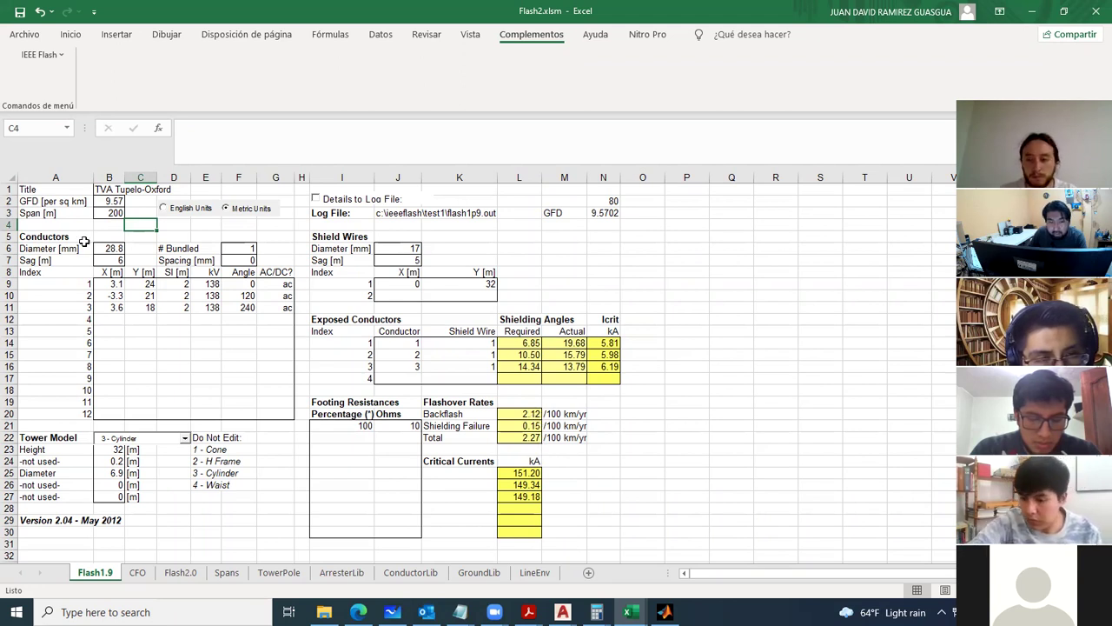
Return the span to 100 m and recalculate the flashover rates with Flash 1.9.
click(111, 213)
text(100)
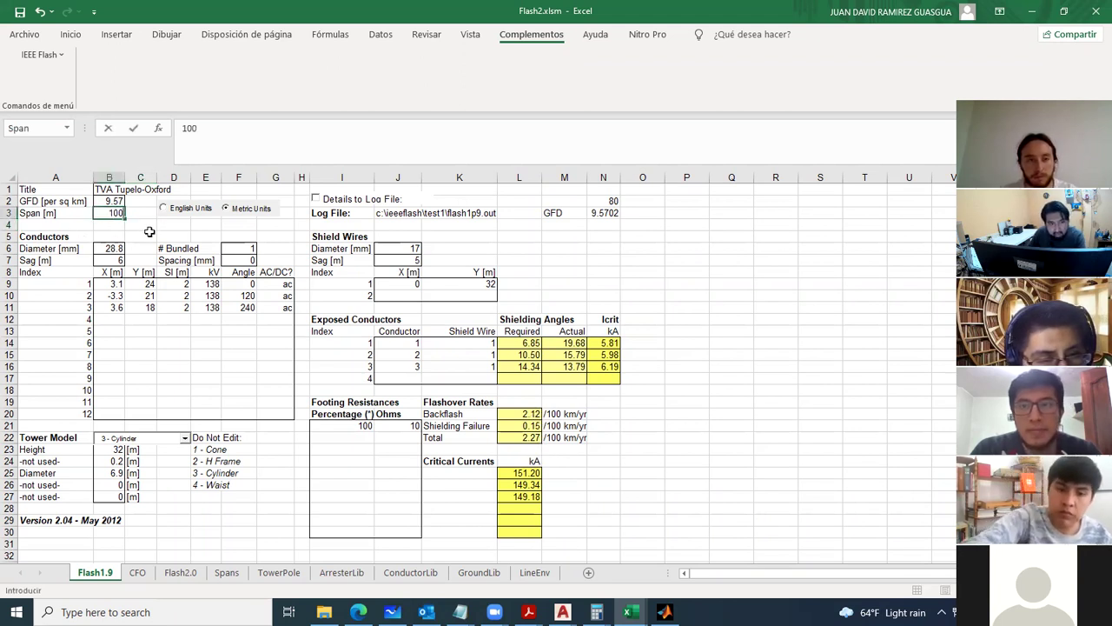
click(140, 190)
click(44, 54)
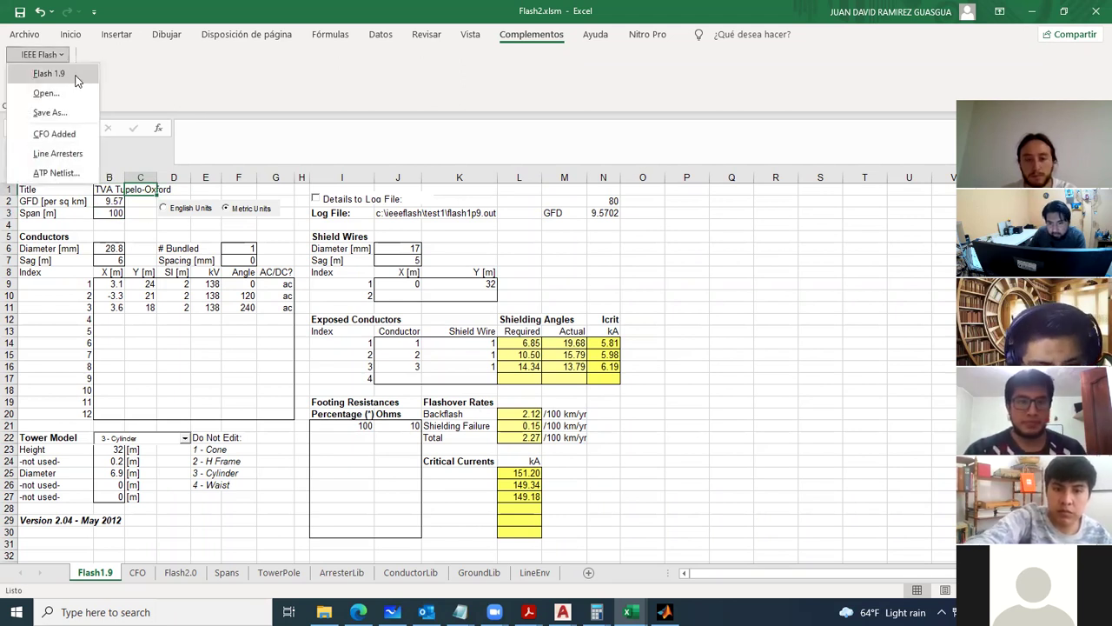
click(76, 81)
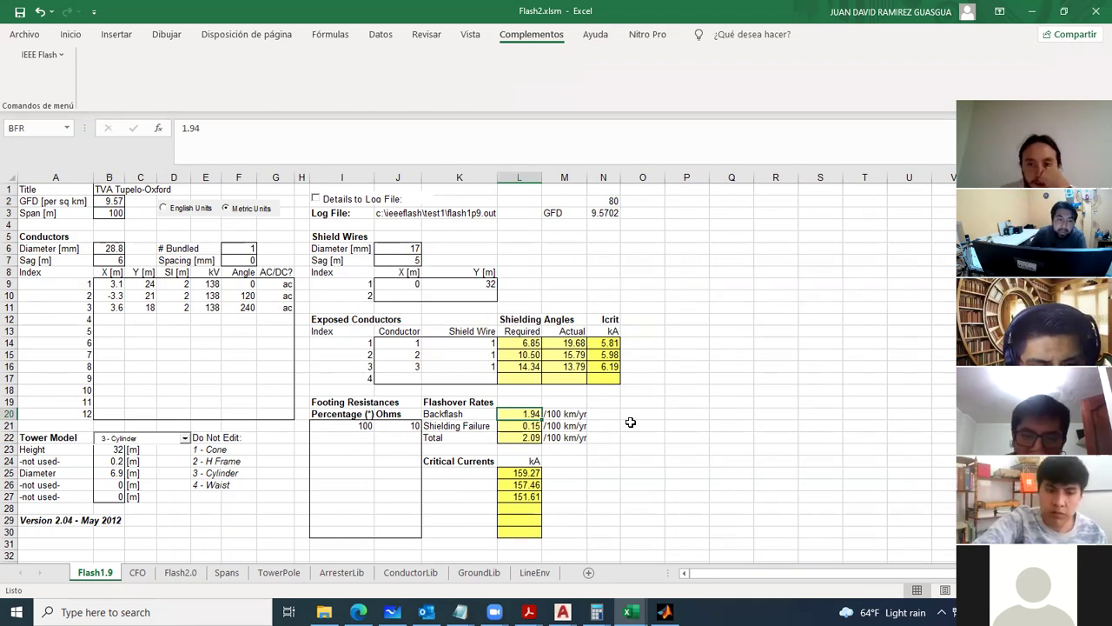
Set the footing resistance to 25 ohms and recalculate the flashover rates with Flash 1.9.
click(403, 426)
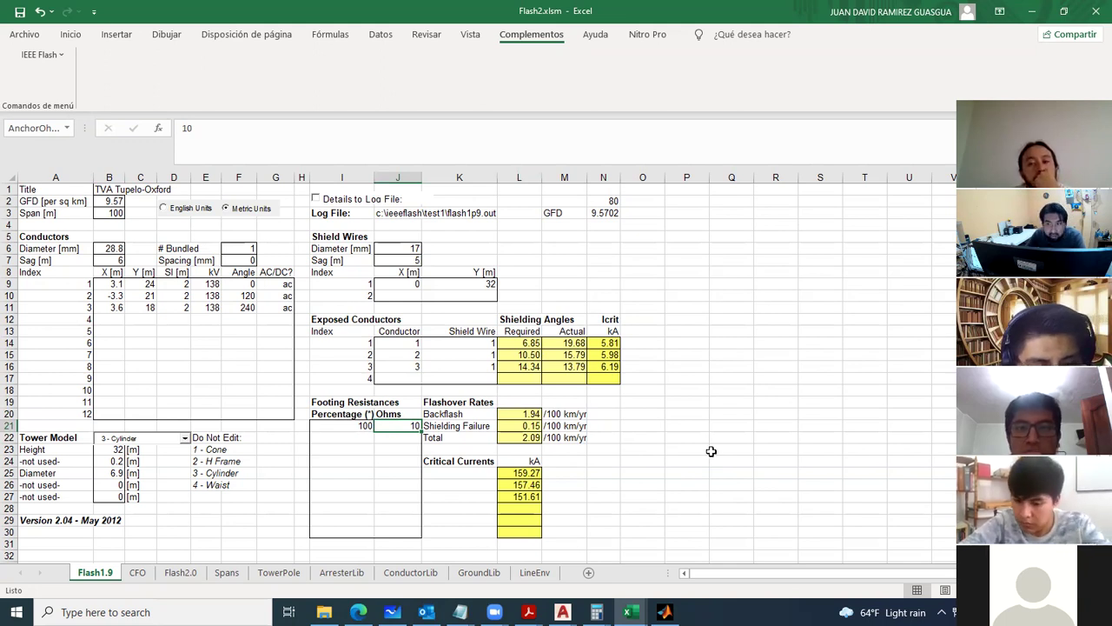
text(25)
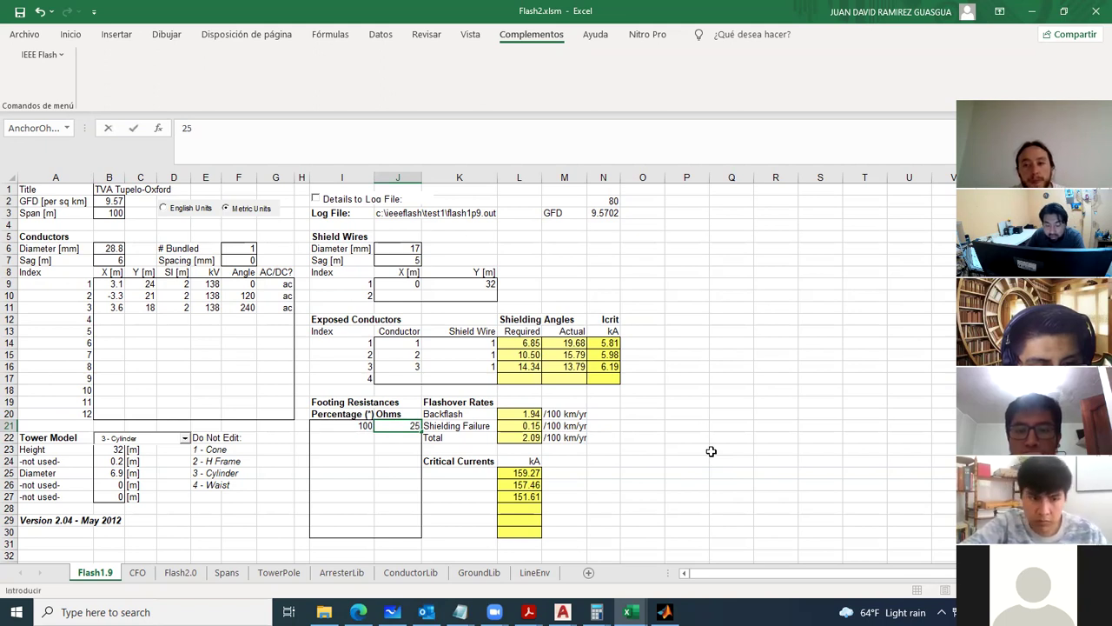
key(Return)
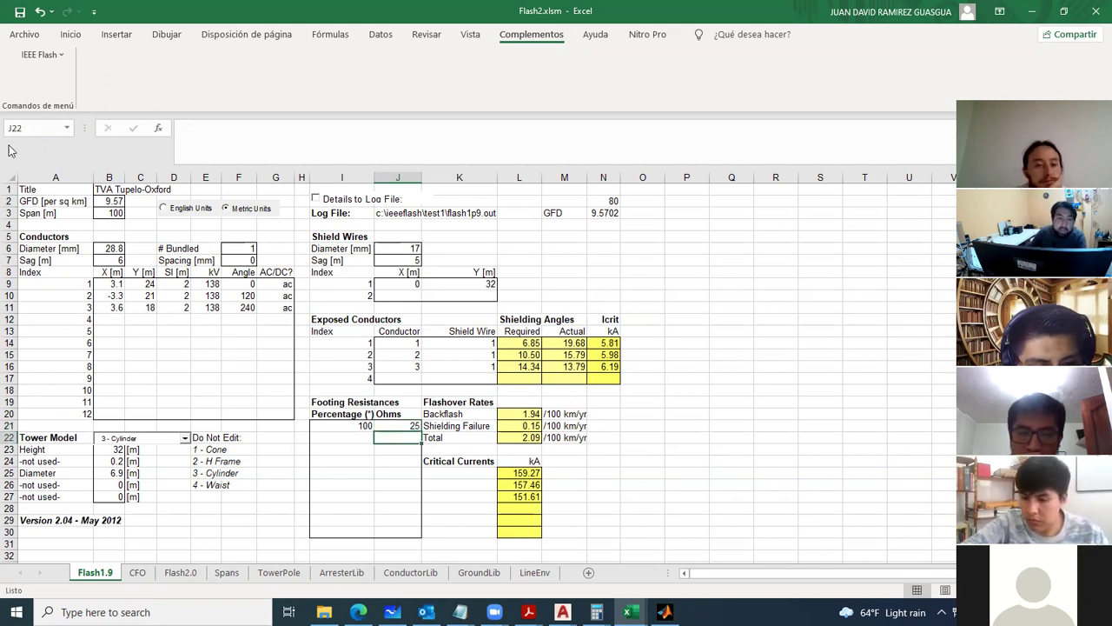
click(40, 55)
click(62, 75)
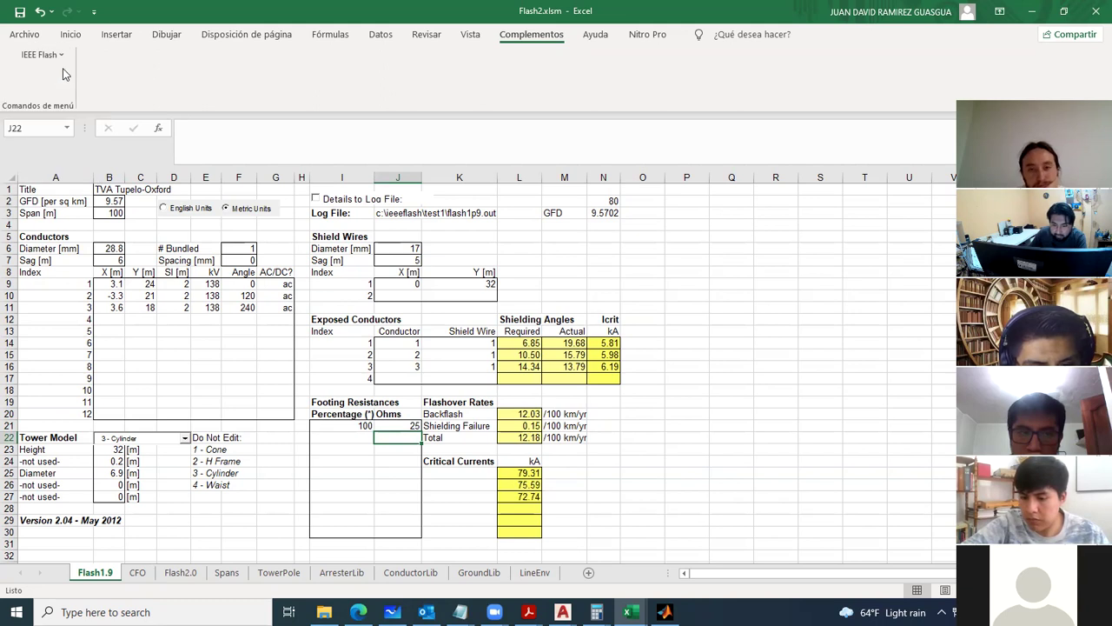
click(630, 438)
click(533, 415)
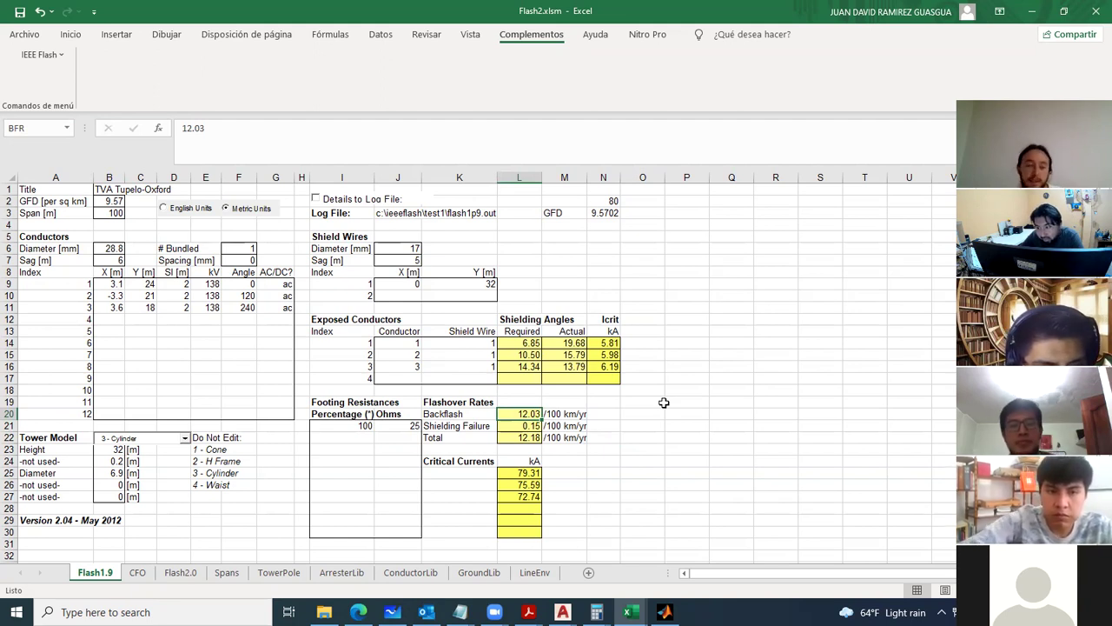
Examine the critical currents for the three phases and the conductors' coordinates and insulator lengths.
key(Down)
key(Down)
key(Down)
key(Down)
key(Down)
key(Down)
key(Down)
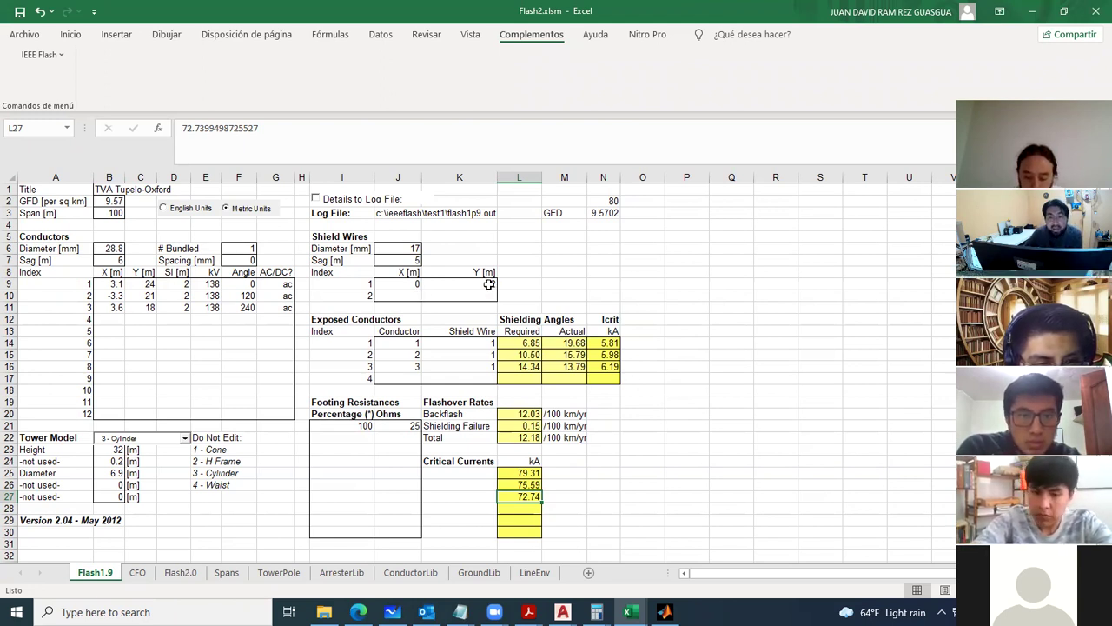
drag(117, 283, 170, 305)
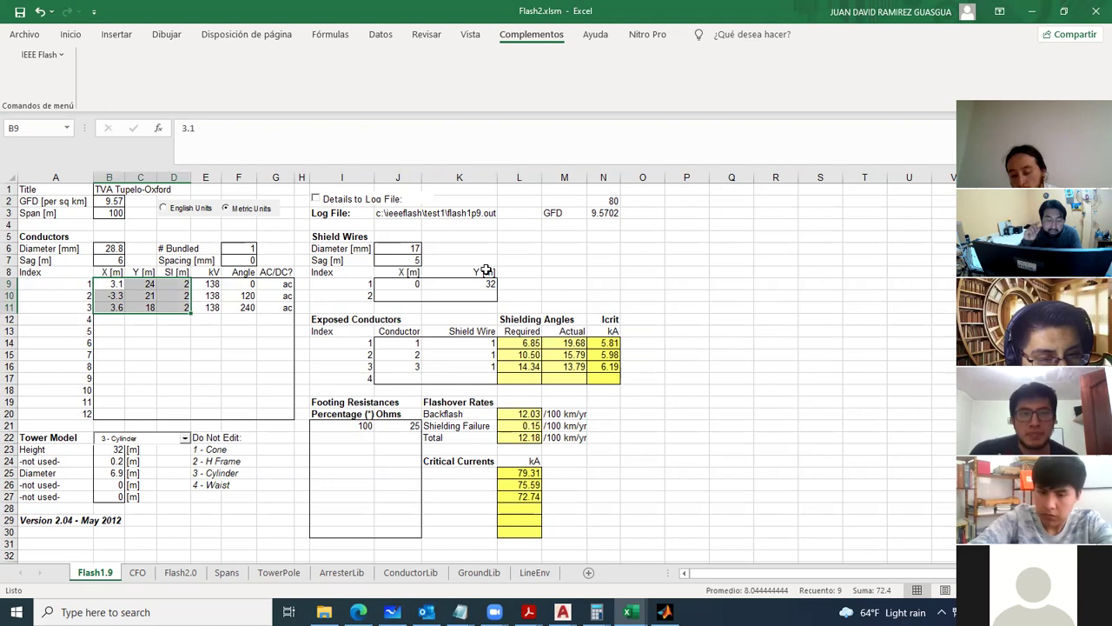
click(548, 270)
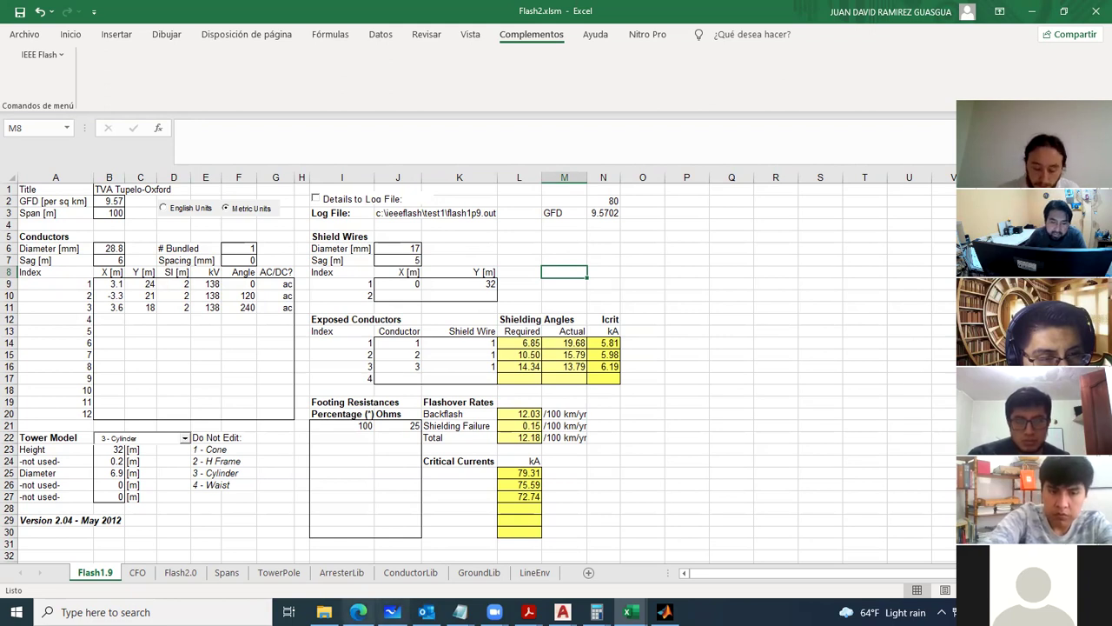
Switch to Edge to review the 138 kV tower figure, and find the shielding angle section in the APANTALLAMIENTO 2021 A PDF.
click(358, 612)
click(261, 10)
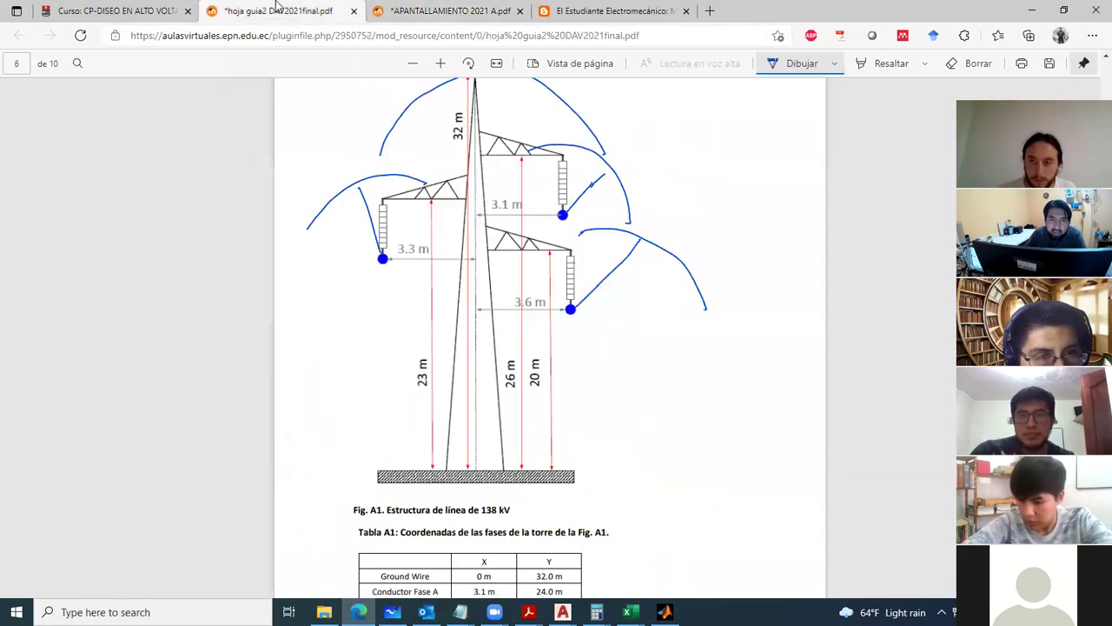
scroll(521, 167, up, 2)
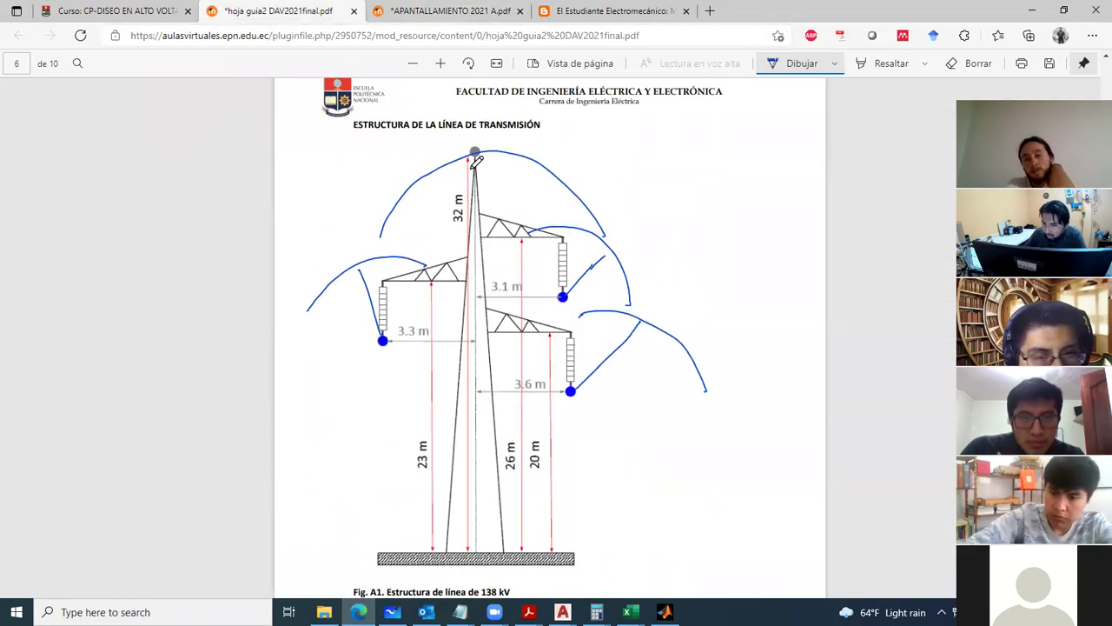
click(444, 12)
scroll(484, 265, down, 15)
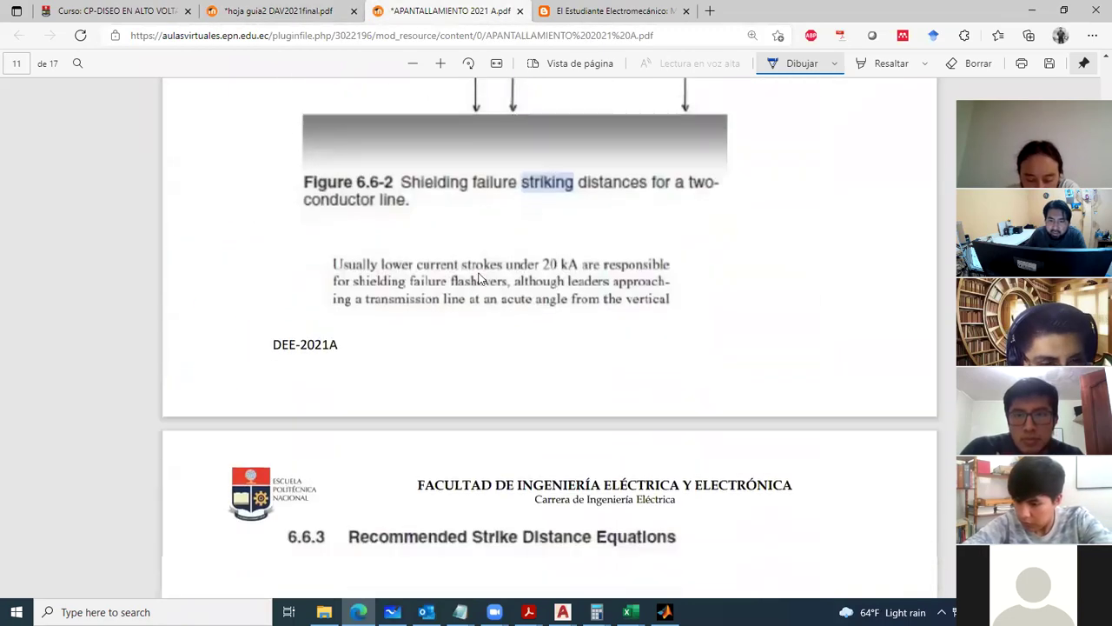
scroll(484, 264, down, 15)
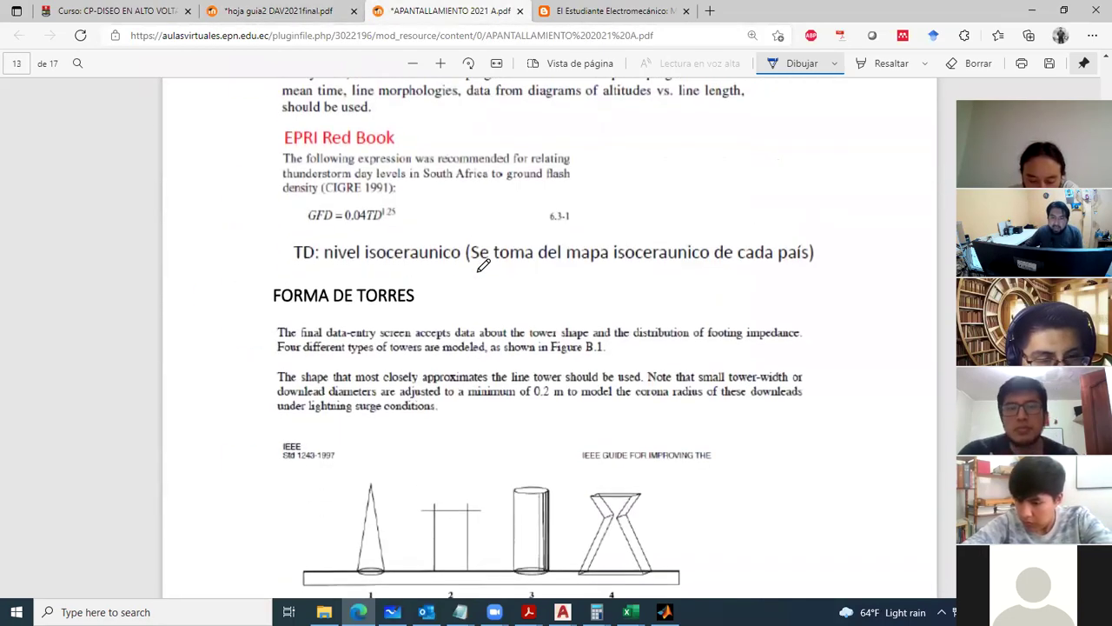
scroll(483, 267, up, 1)
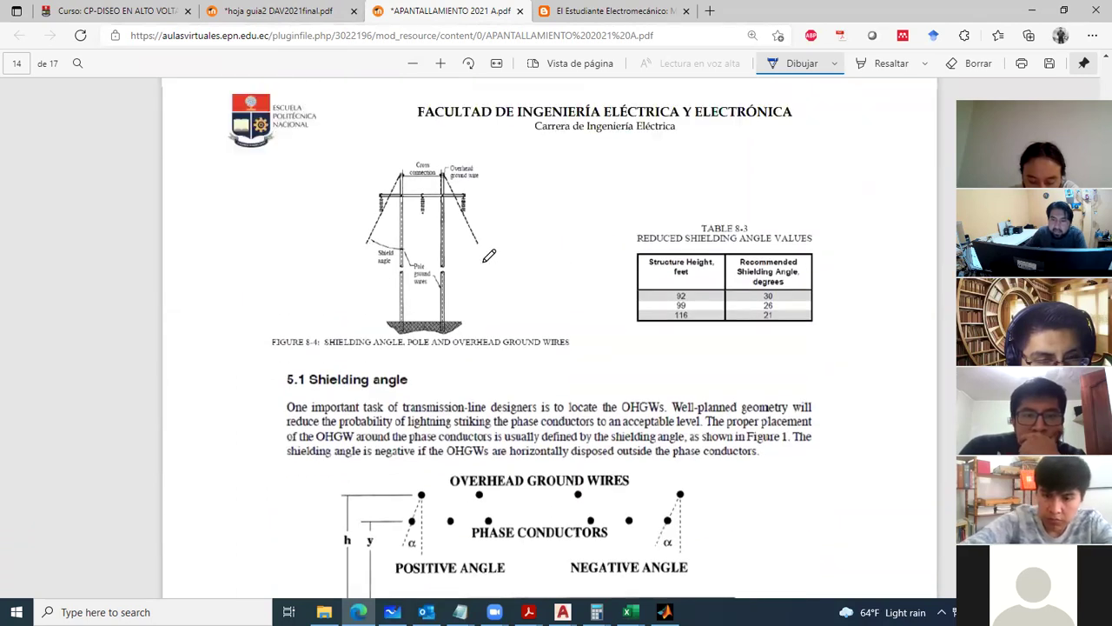
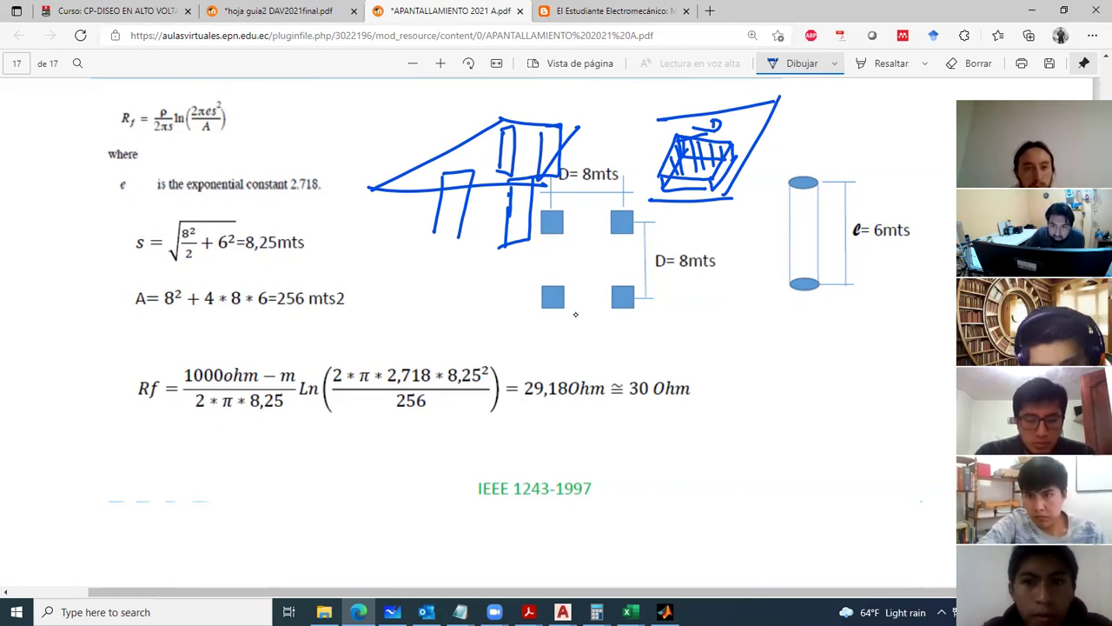
Mark the Rf footing resistance equation with a check mark and circle its 30 Ohm result in the PDF.
mouse_move(118, 371)
mouse_down()
mouse_move(121, 386)
mouse_move(139, 348)
mouse_up()
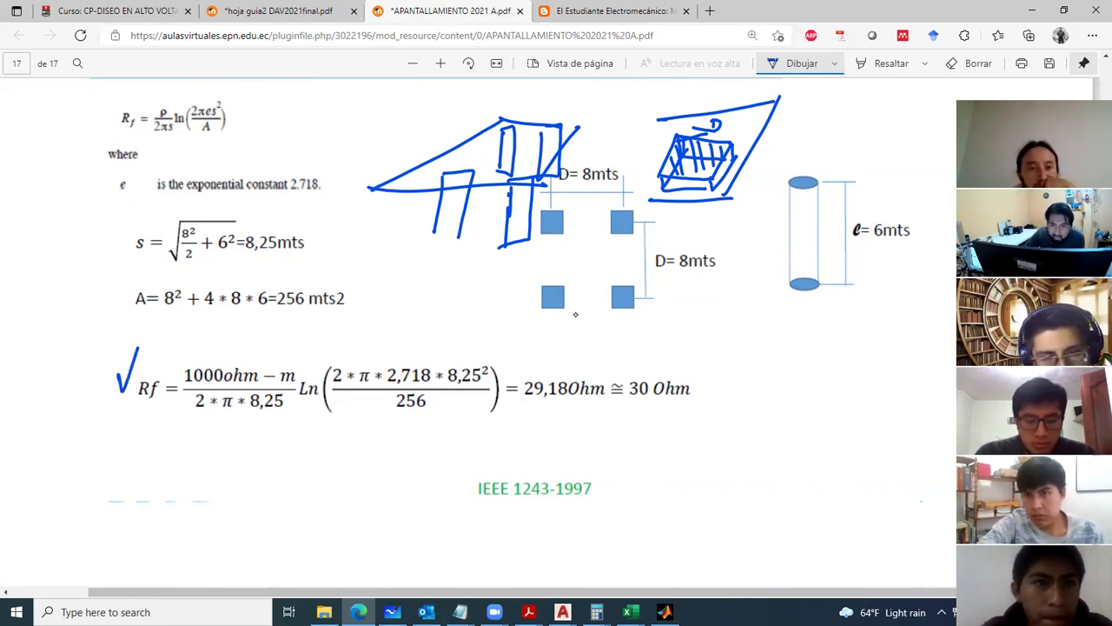
drag(633, 370, 669, 354)
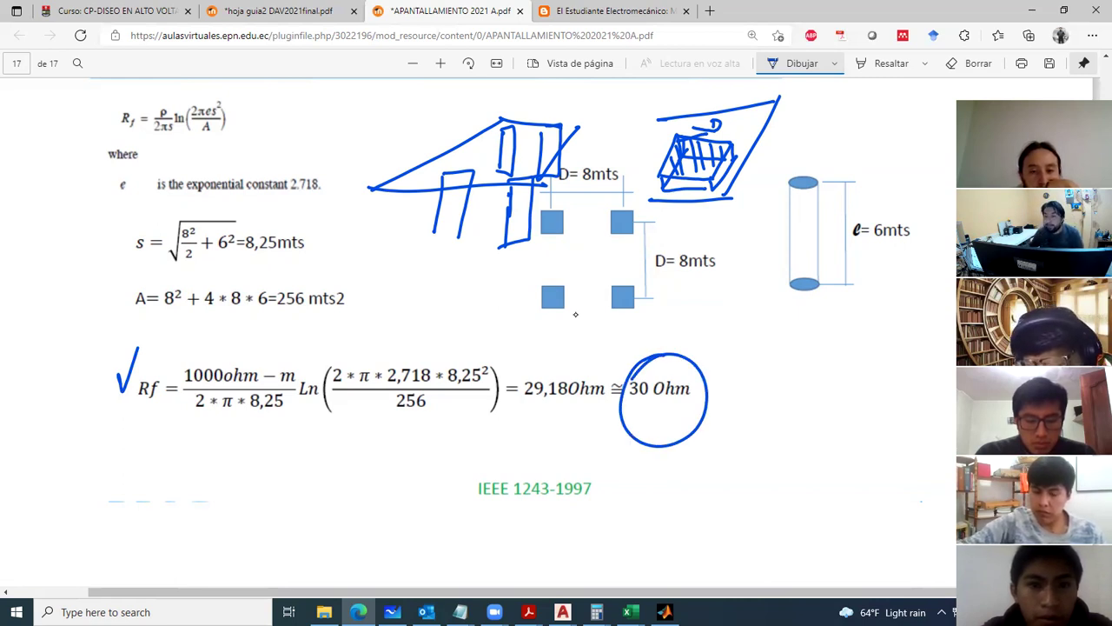
scroll(539, 314, down, 1)
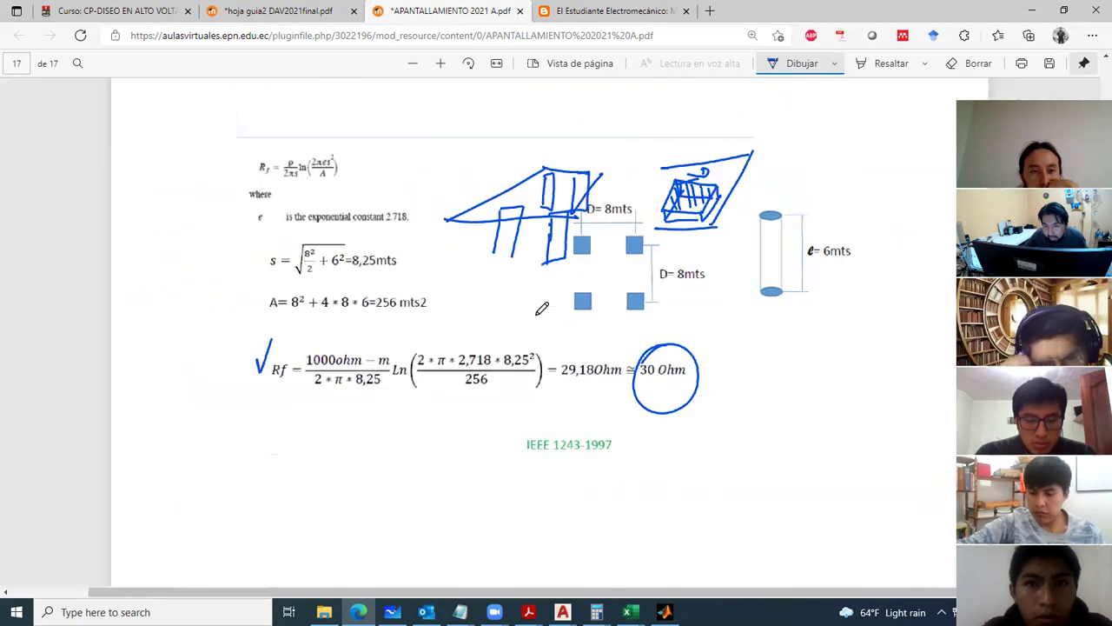
scroll(541, 309, down, 1)
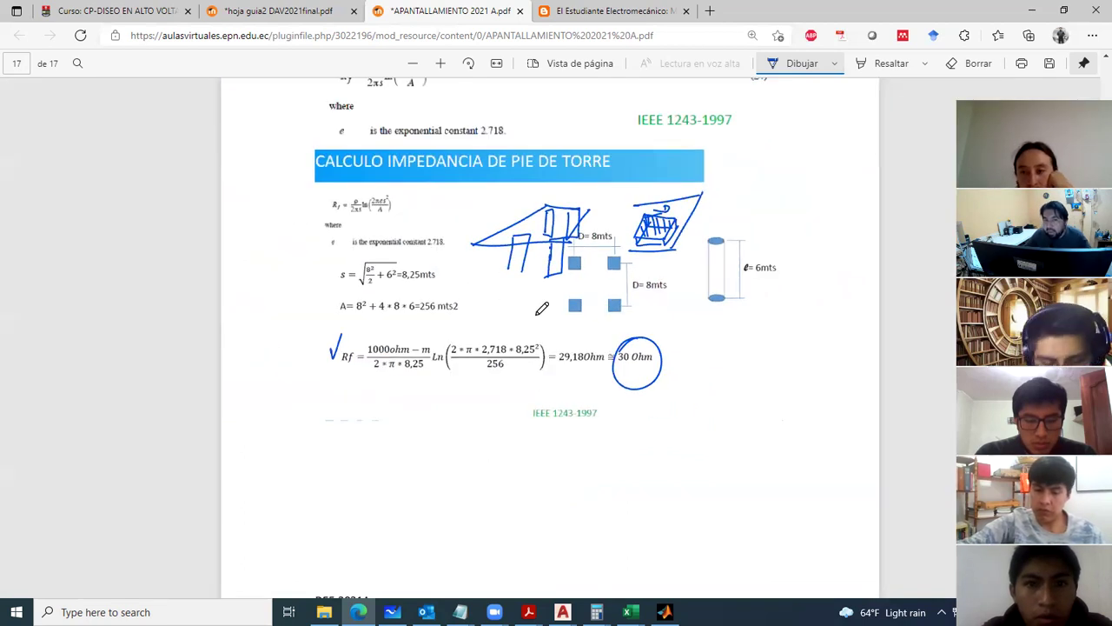
scroll(567, 305, up, 1)
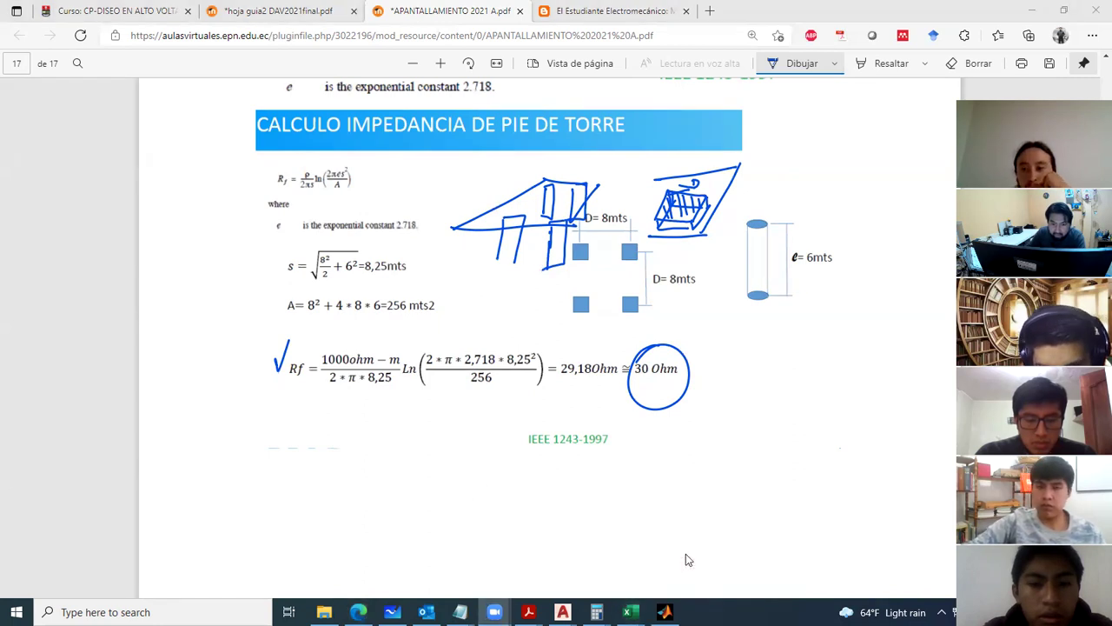
Switch to the Flash2.xlsm workbook in Excel and set the footing resistance to 30 ohms.
mouse_move(631, 612)
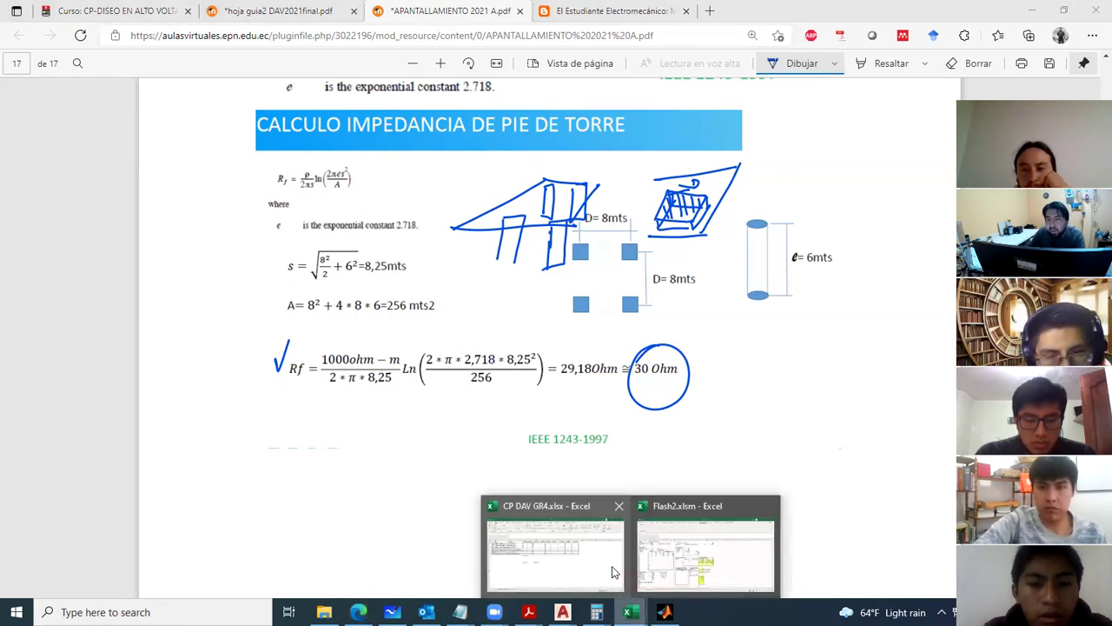
click(612, 572)
mouse_move(631, 612)
click(703, 561)
scroll(389, 418, down, 1)
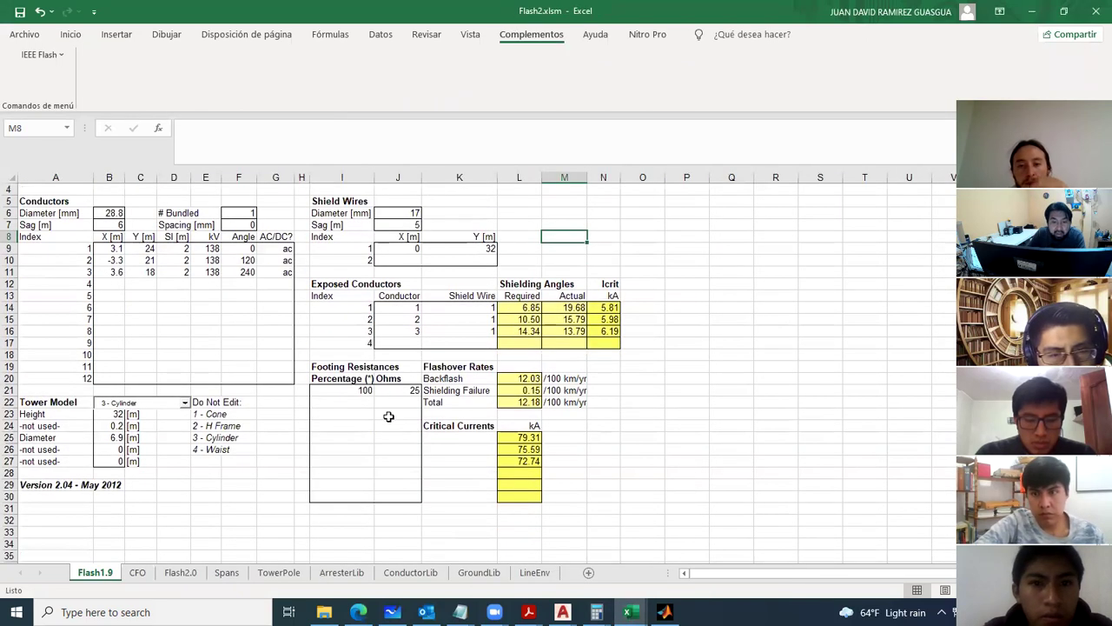
click(408, 390)
text(30)
key(Return)
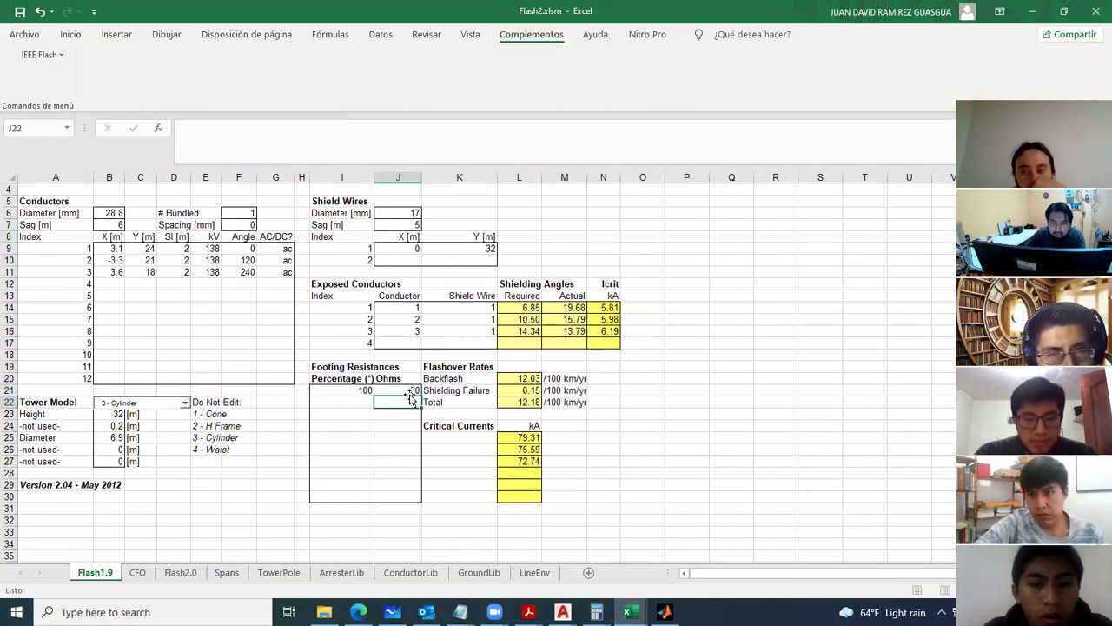
Recalculate the flashover rates with Flash 1.9 and inspect the backflash and shielding failure rates.
click(358, 439)
click(49, 56)
click(55, 74)
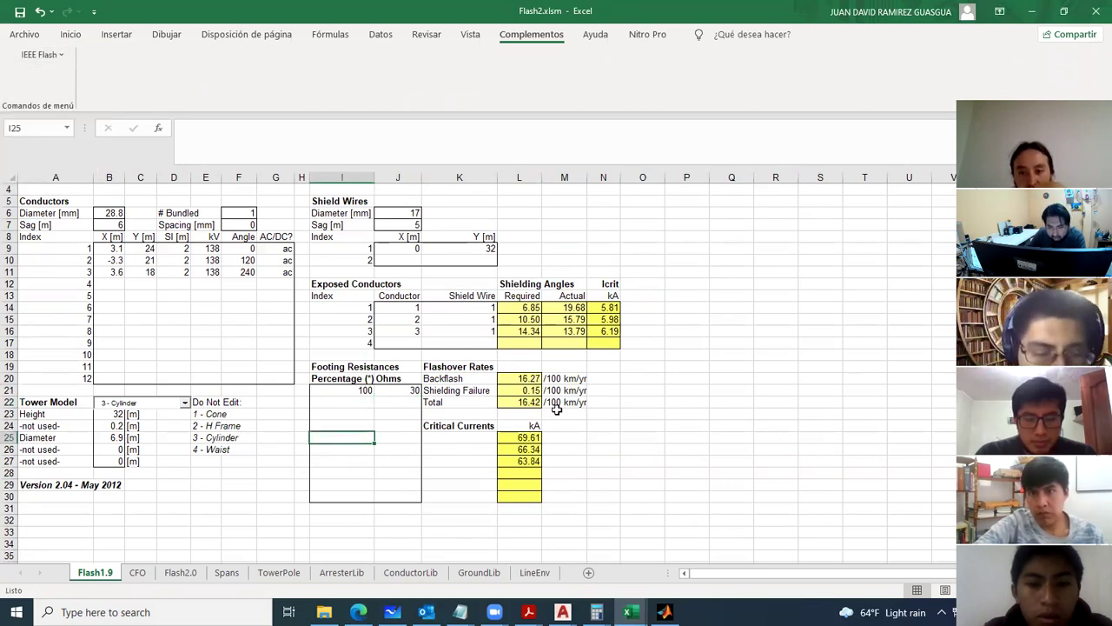
click(549, 461)
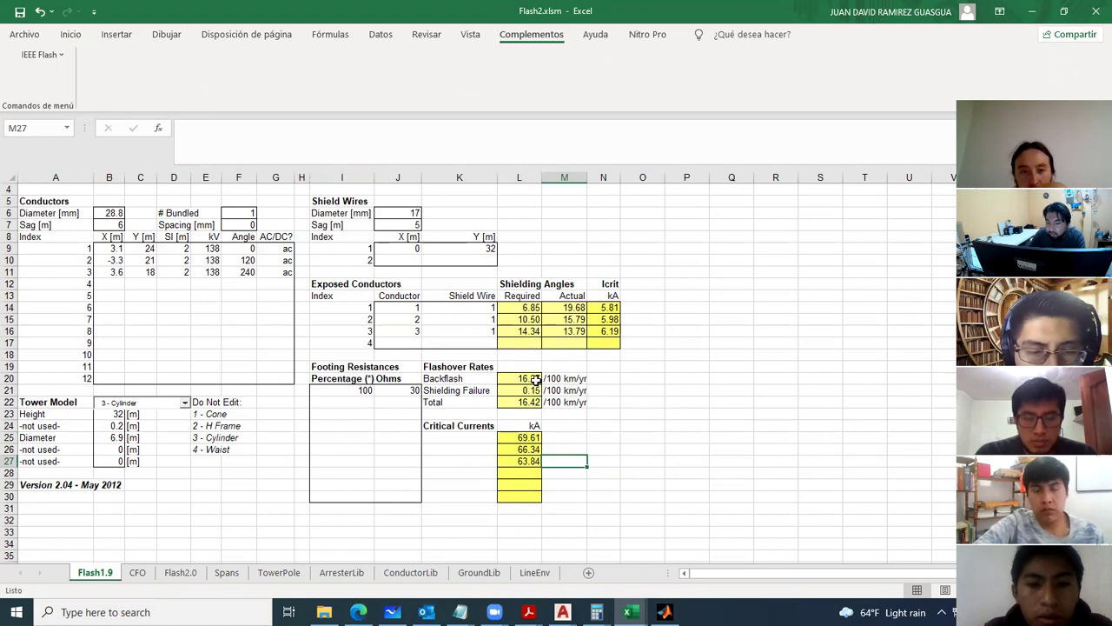
click(535, 380)
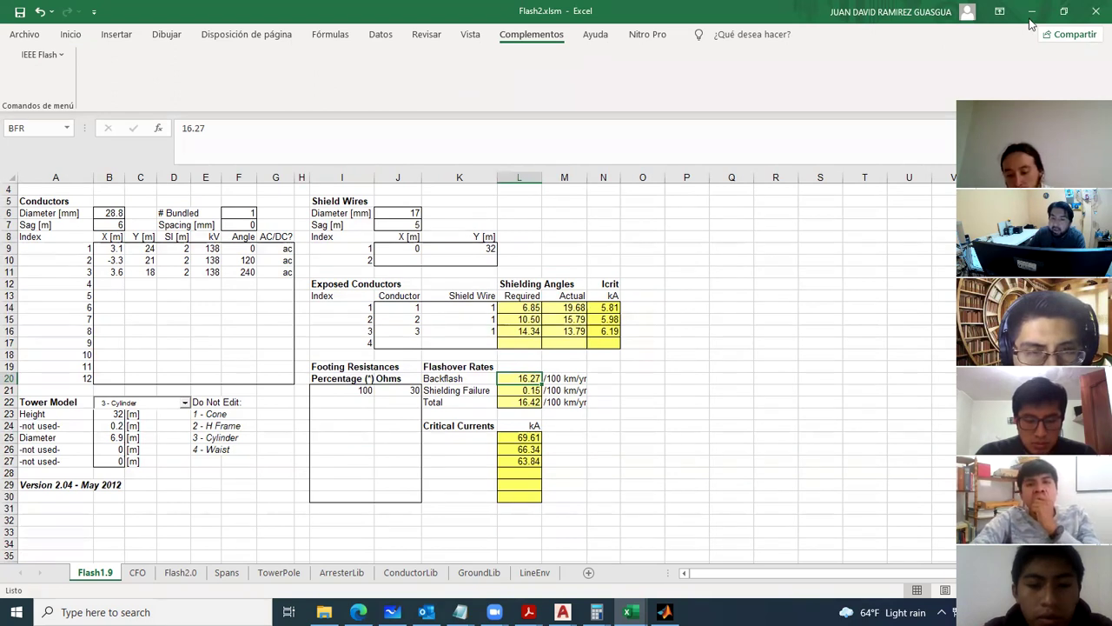
click(525, 390)
click(530, 379)
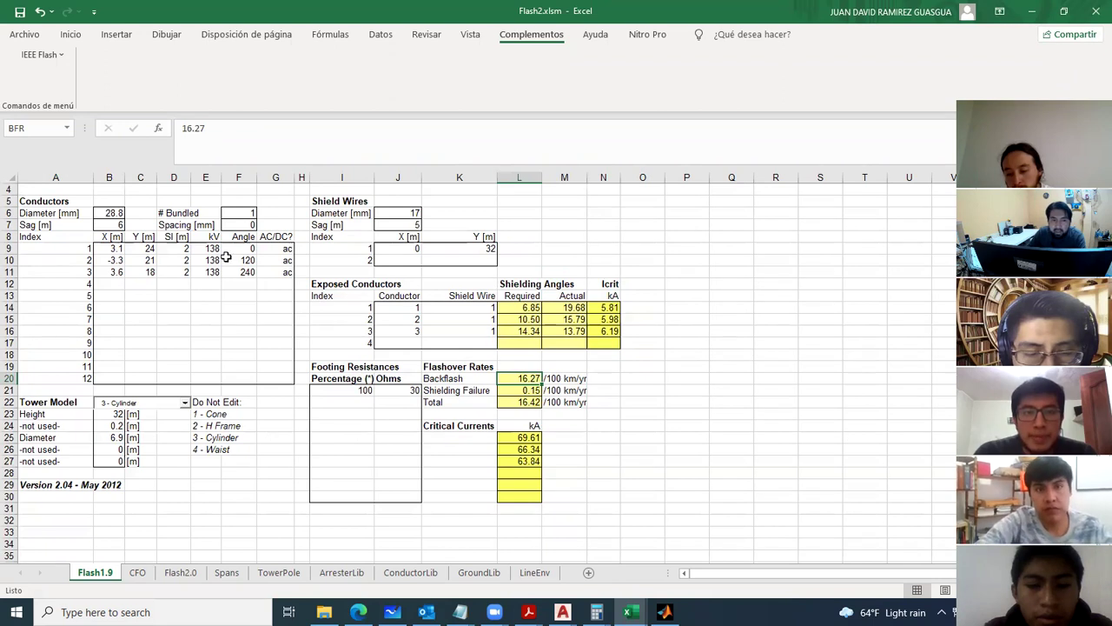
Set the insulator length of all three conductors to 2.5 m and recalculate the flashover rates with Flash 1.9.
click(176, 250)
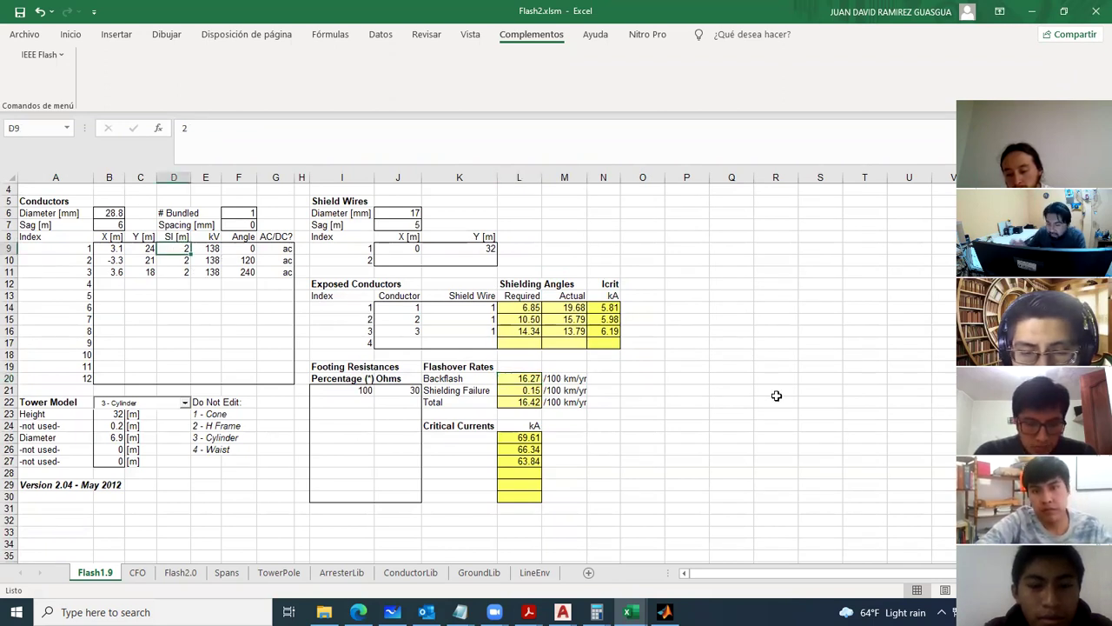
text(2.5)
key(Return)
text(2.5)
key(Return)
text(2.5)
key(Return)
click(61, 58)
click(63, 74)
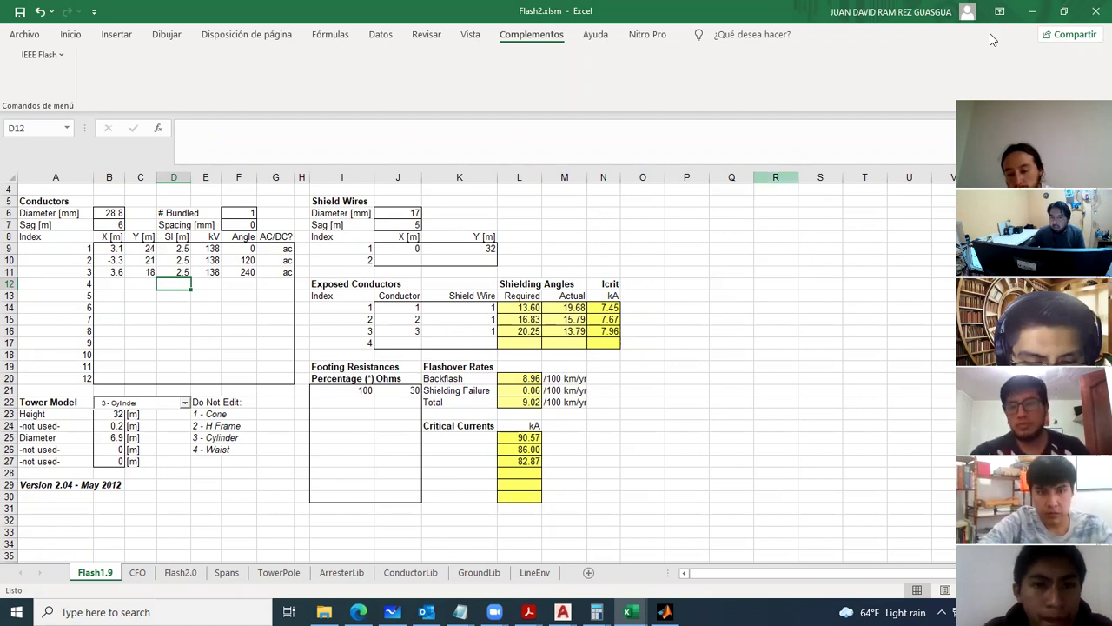
Review the tower footing impedance calculation in the PDF in Edge, and return to Flash2.xlsm to inspect the shielding failure rate.
key(alt+Tab)
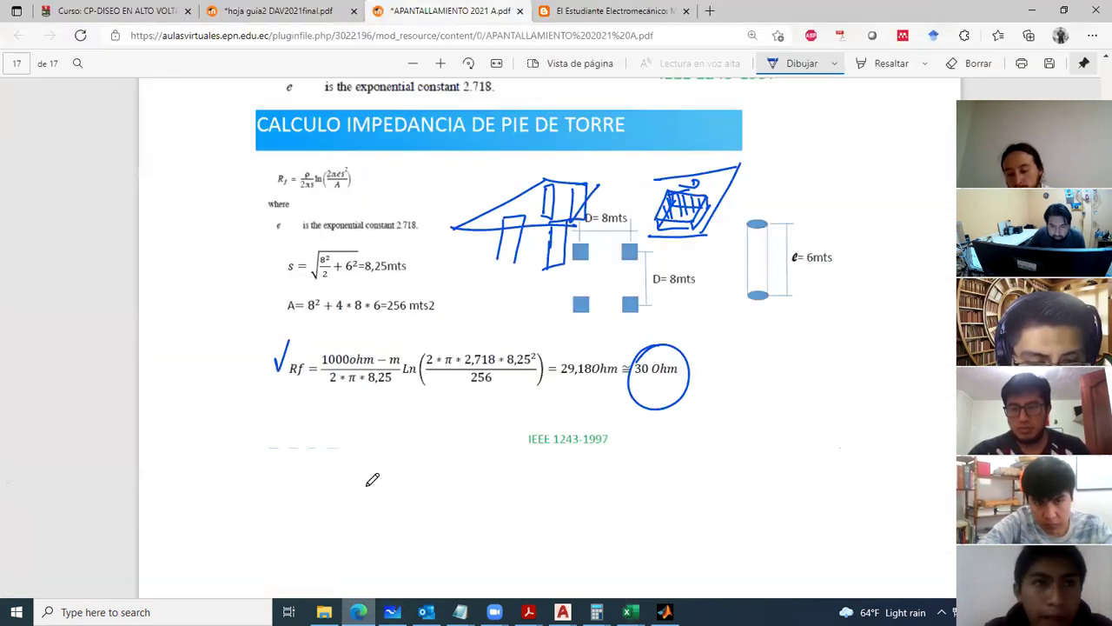
scroll(331, 346, down, 2)
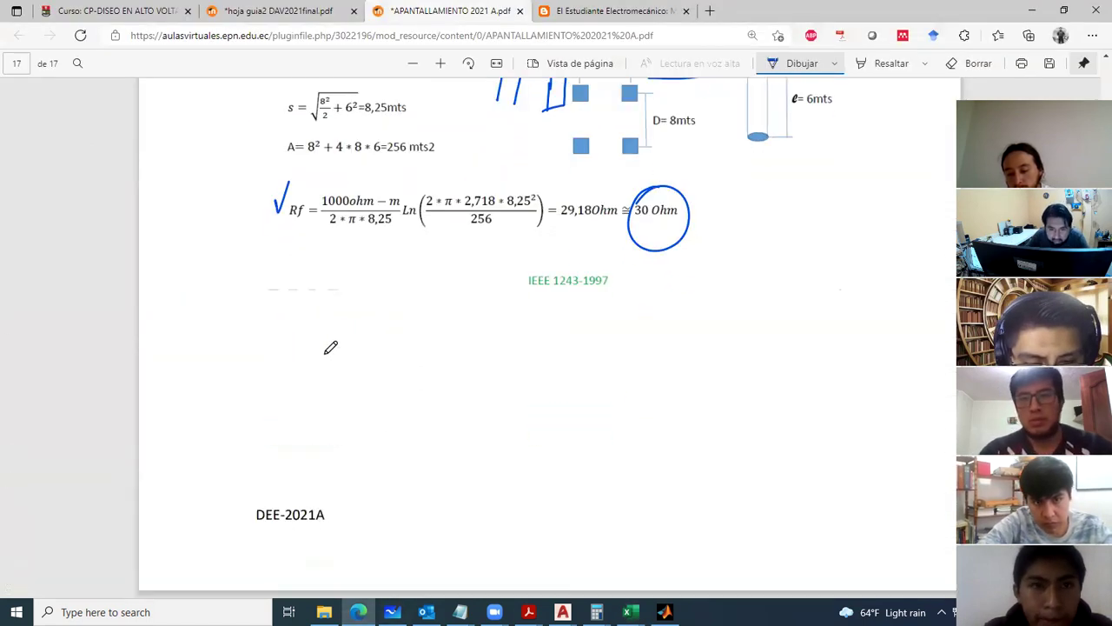
scroll(331, 348, up, 4)
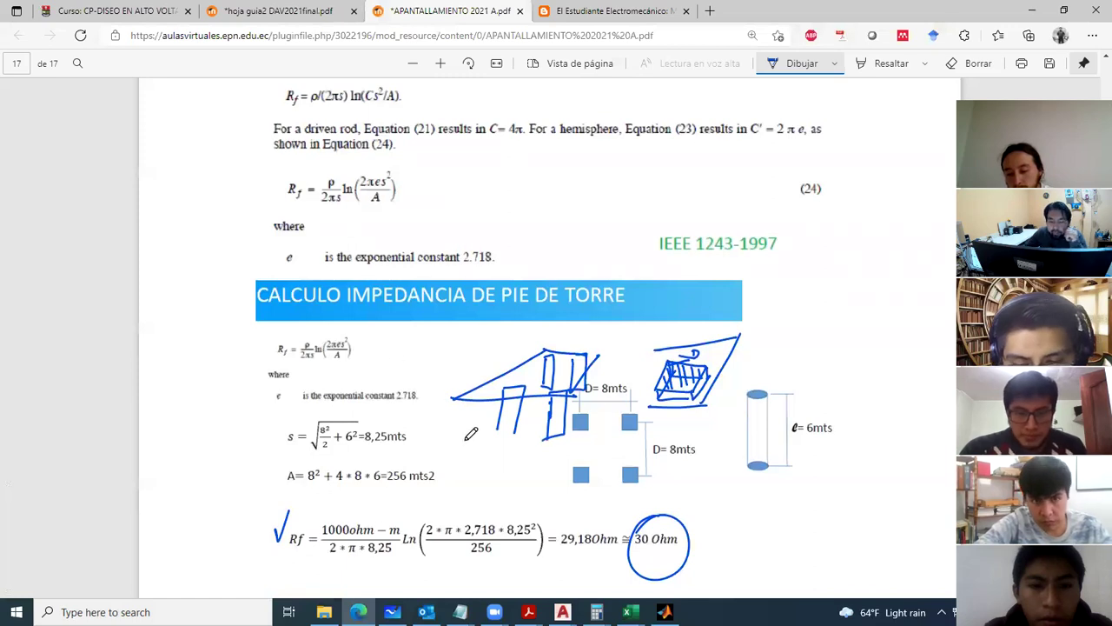
click(631, 612)
click(690, 578)
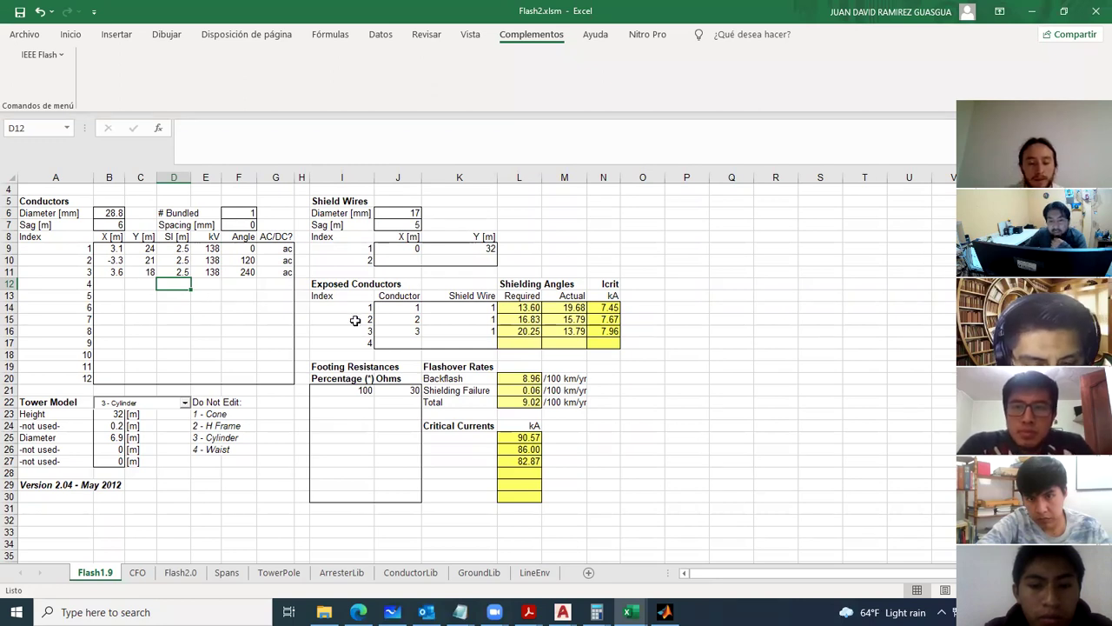
click(534, 391)
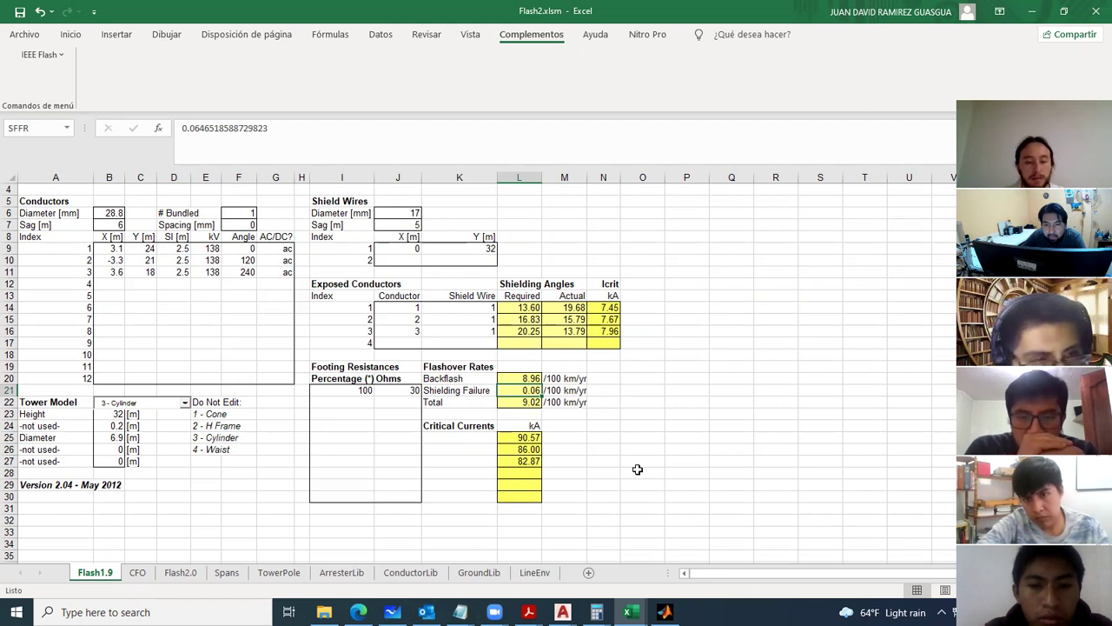
key(Left)
key(Left)
key(Left)
key(Left)
key(Left)
key(Left)
key(Up)
key(Up)
key(Up)
key(Up)
key(Up)
key(Up)
key(Up)
key(Up)
key(Up)
key(Up)
key(Up)
key(Up)
key(Up)
key(Up)
key(Up)
key(Up)
key(Up)
key(Up)
key(Up)
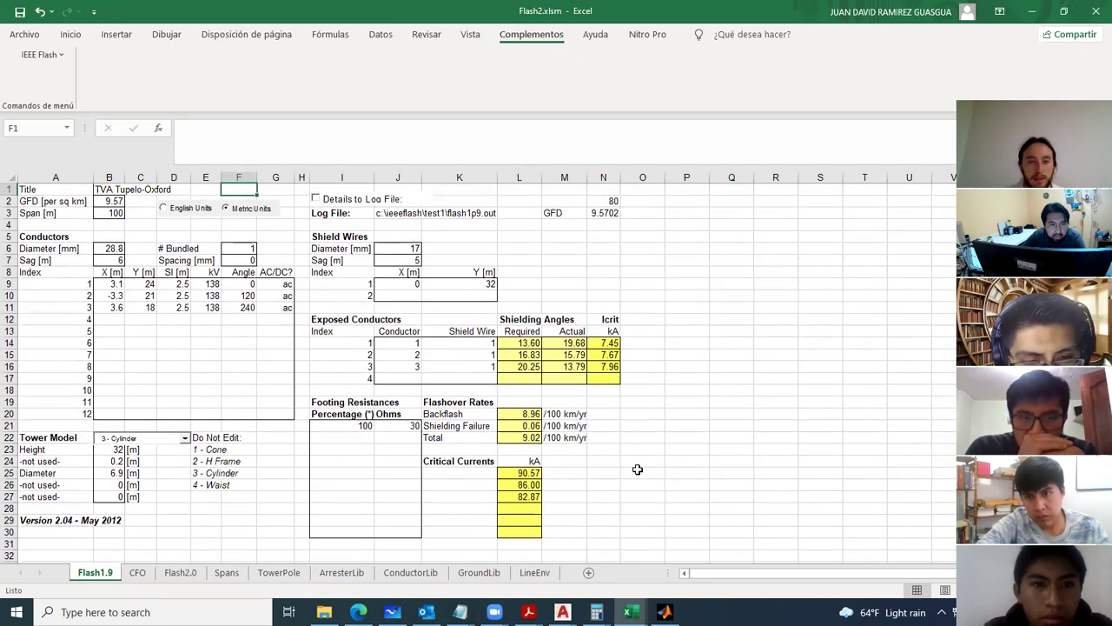
key(Down)
key(Down)
key(Down)
key(Down)
key(Down)
key(Down)
key(Down)
key(Down)
key(Down)
key(Down)
key(Down)
key(Down)
key(Down)
key(Down)
key(Right)
key(Right)
key(Right)
key(Right)
key(Right)
key(Right)
key(Right)
key(Right)
key(Right)
key(Right)
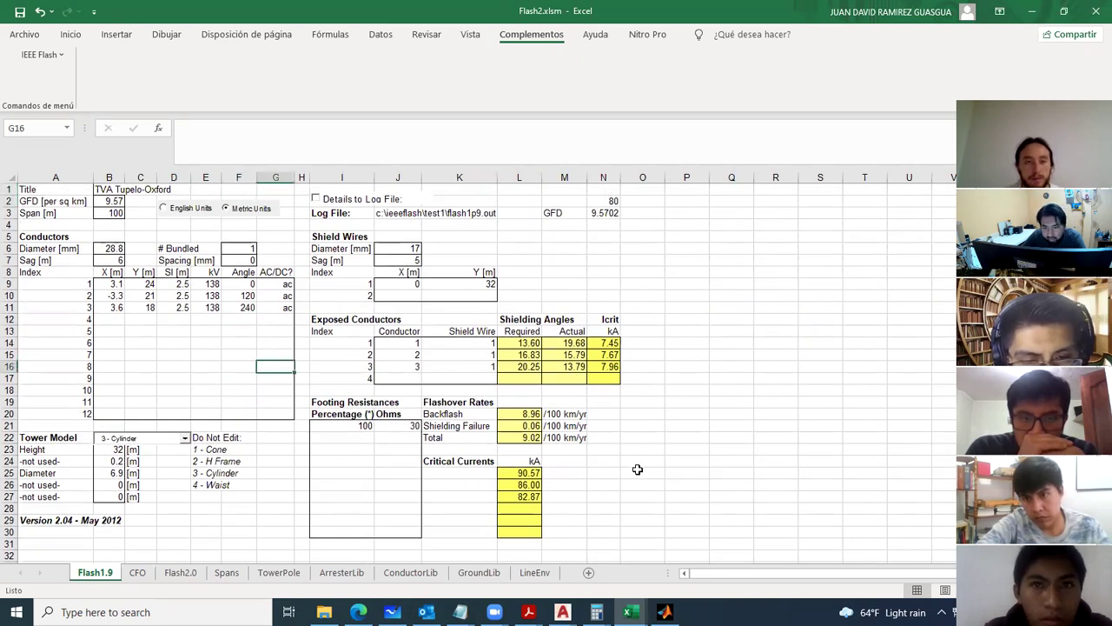
Inspect the shielding failure and backflash rates in the flashover results of the Flash1.9 sheet.
key(Down)
key(Down)
key(Down)
key(Down)
key(Down)
key(Left)
key(Left)
key(Left)
key(Left)
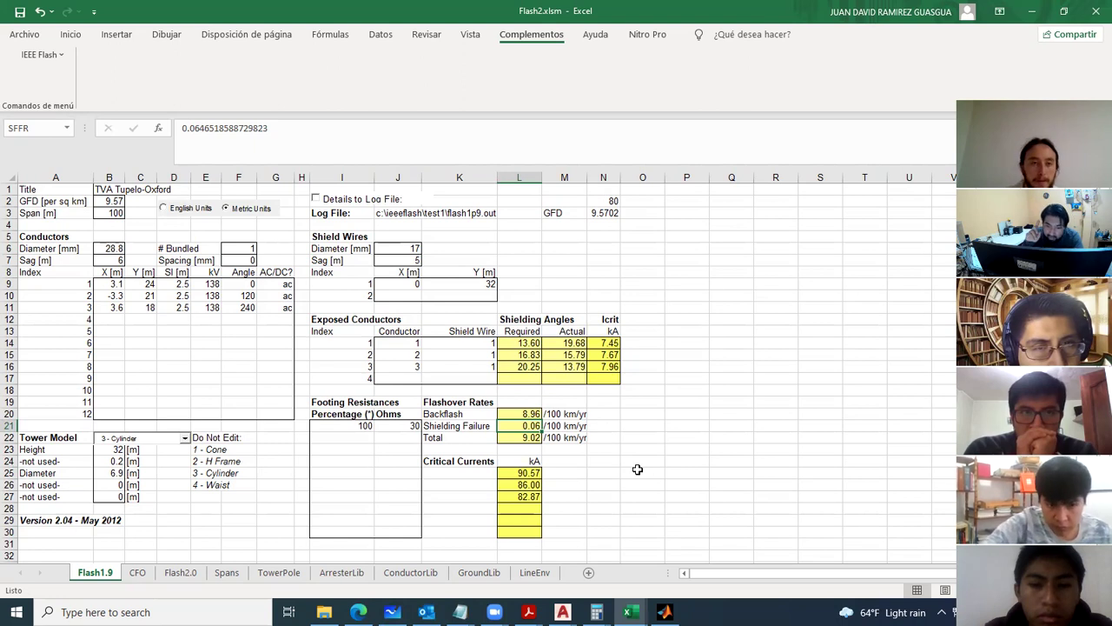
key(Up)
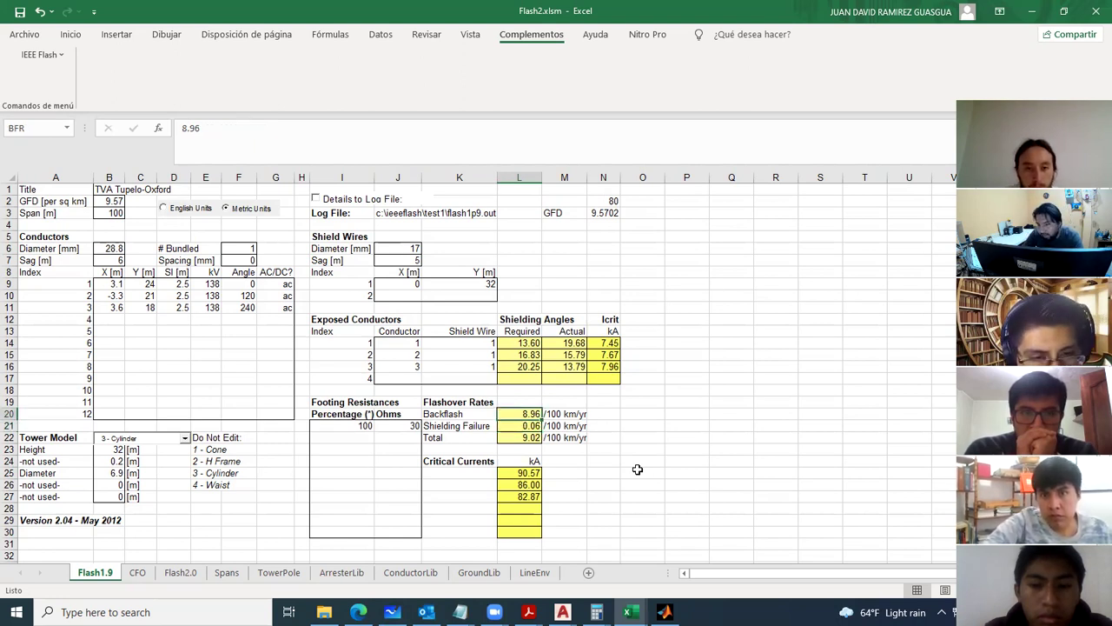
key(Left)
key(Left)
key(Left)
key(Left)
key(Left)
key(Left)
key(Left)
key(Down)
key(Down)
key(Down)
key(Left)
key(Left)
key(Left)
key(Down)
key(Down)
key(Down)
key(Right)
key(Up)
key(Up)
key(Up)
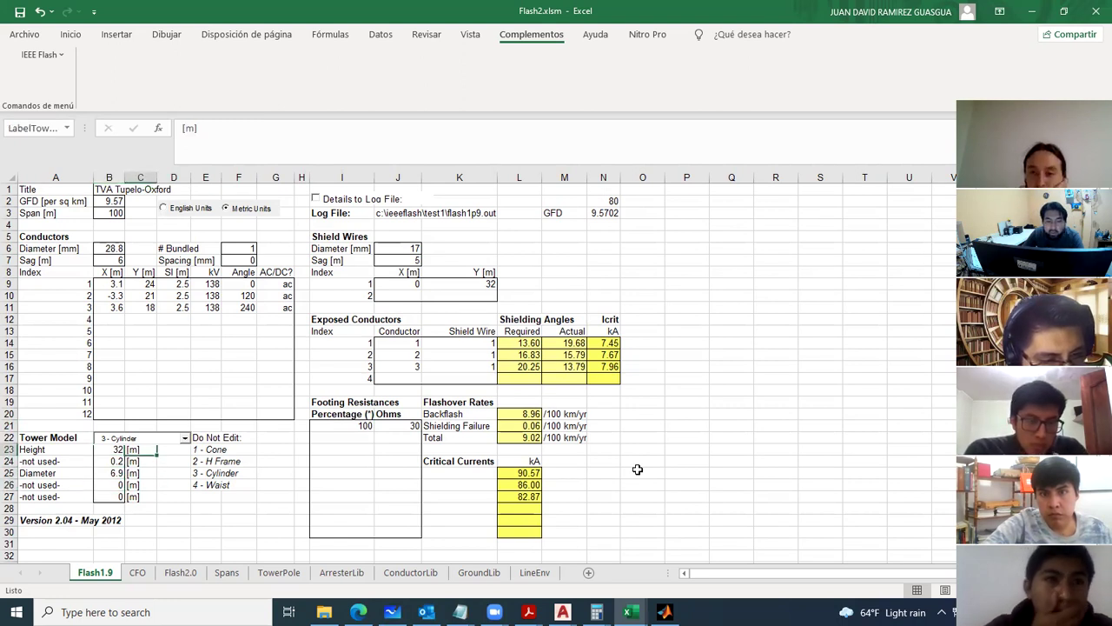
key(Right)
key(Right)
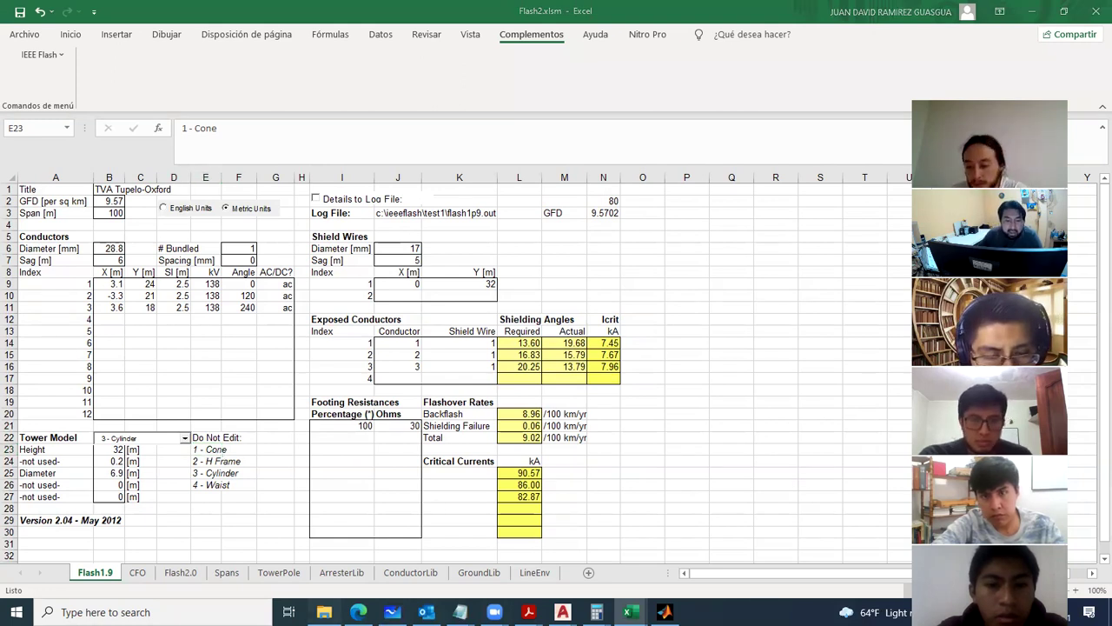
Review the table of ground flash density versus annual thunder-days in the APANTALLAMIENTO 2021 A PDF in Edge, and return to Flash2.xlsm in Excel.
click(324, 611)
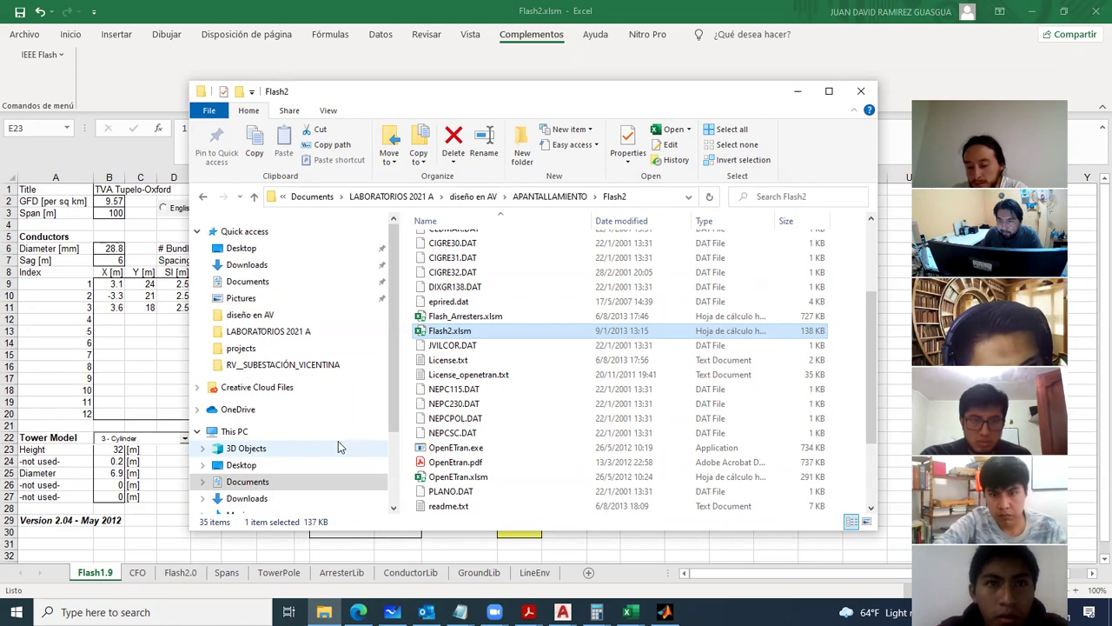
click(358, 611)
scroll(384, 356, up, 20)
scroll(384, 355, up, 20)
scroll(383, 356, up, 20)
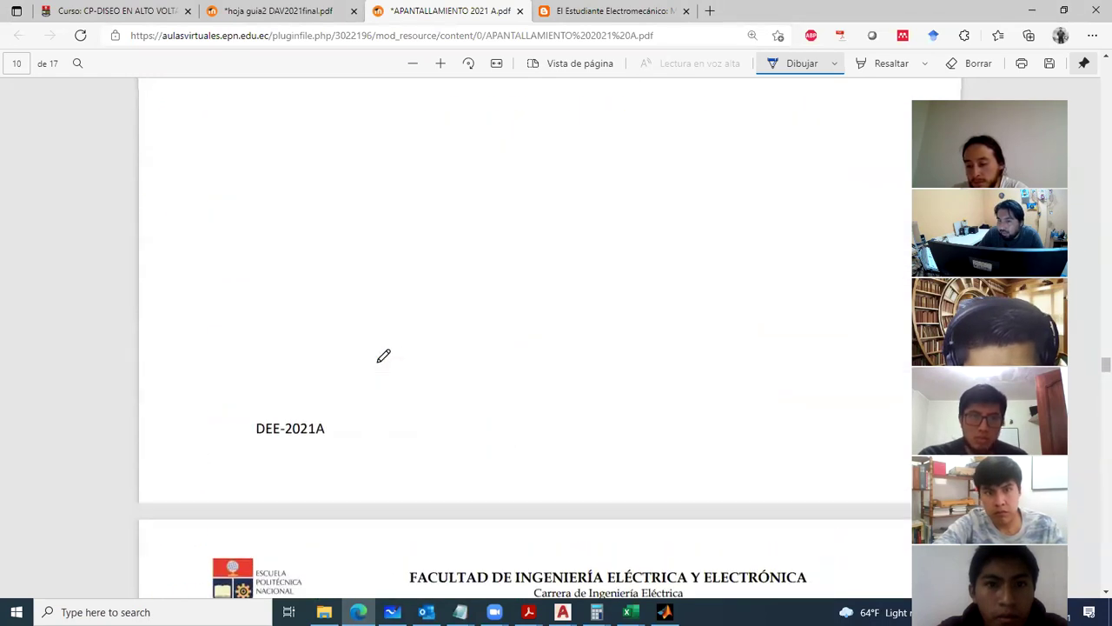
scroll(383, 356, up, 6)
scroll(384, 355, down, 2)
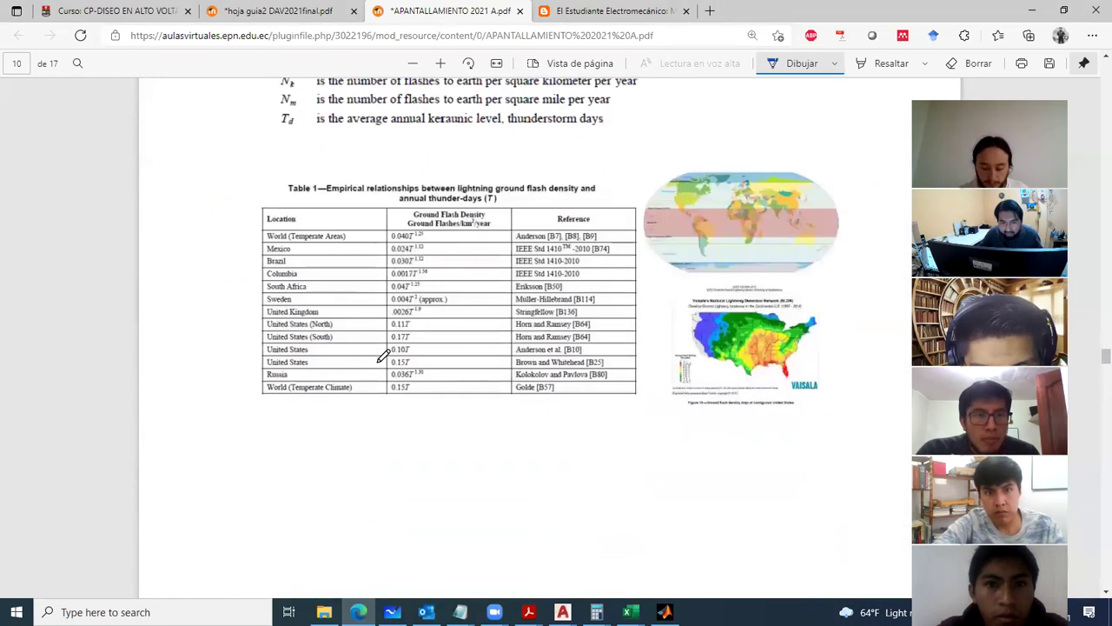
ctrl+scroll(442, 322, up, 1)
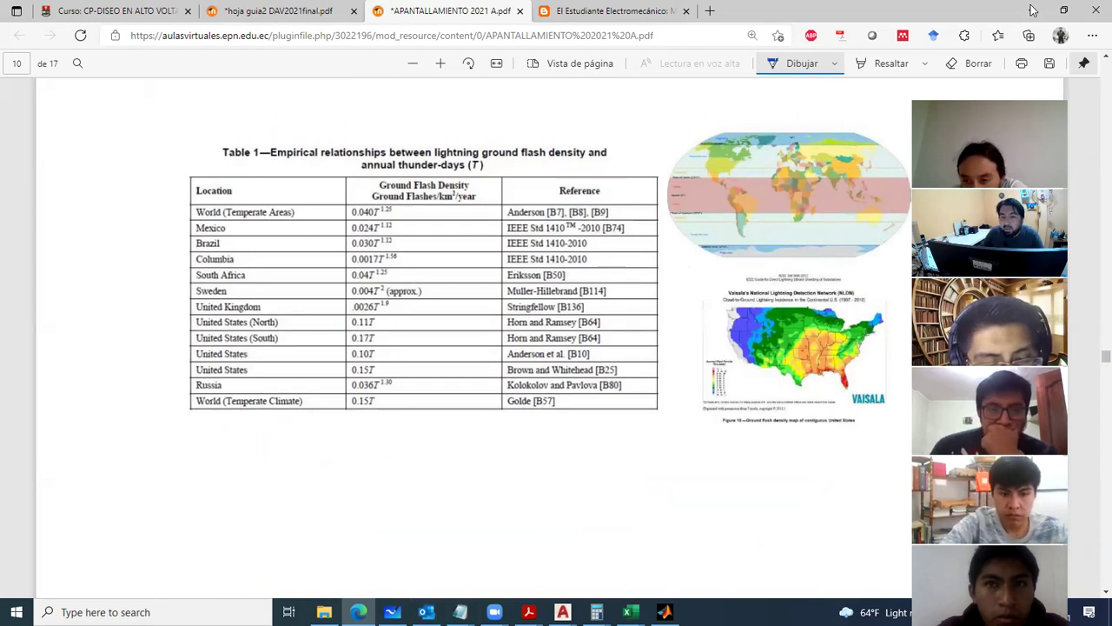
key(alt+Tab)
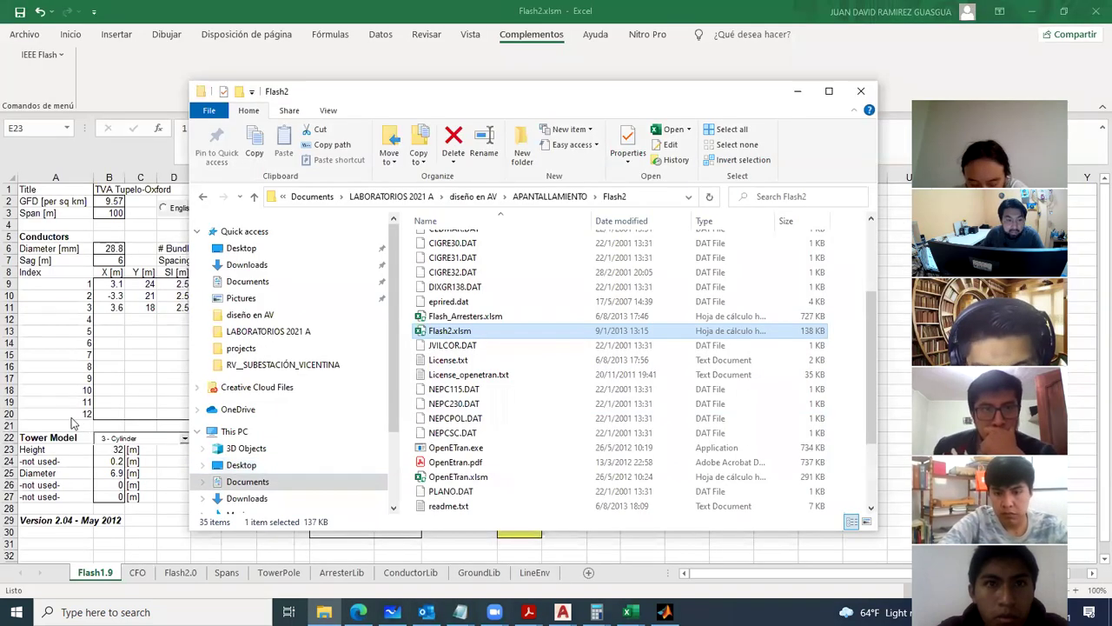
key(alt+Tab)
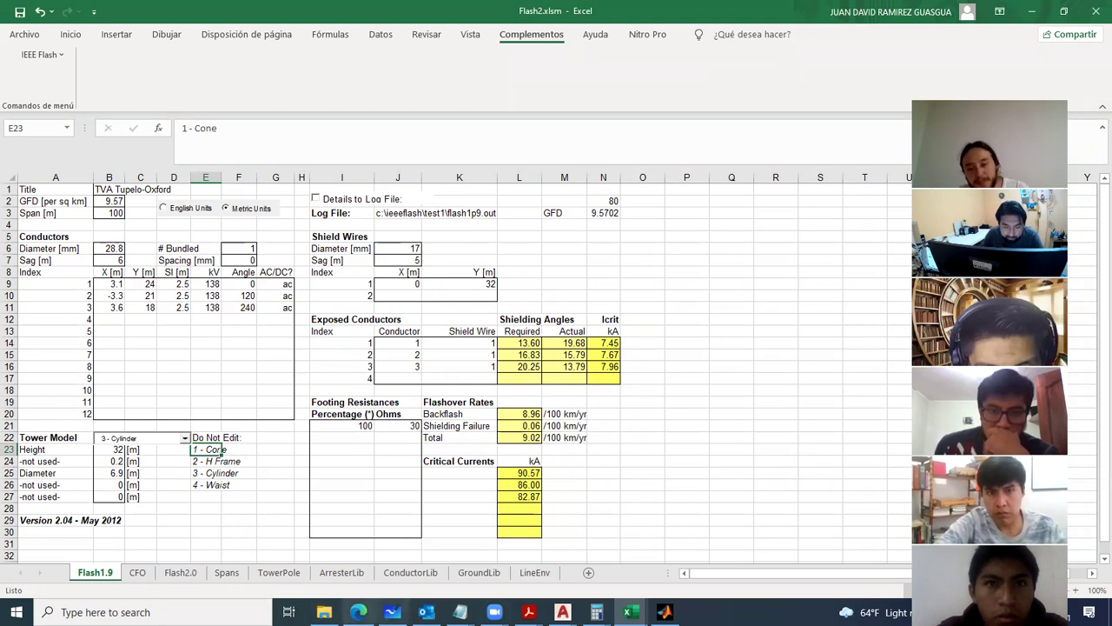
Launch the LPTL line parameters program in File Explorer from the distrib folder inside diseño en AV\LPTL\LPTL.
click(325, 612)
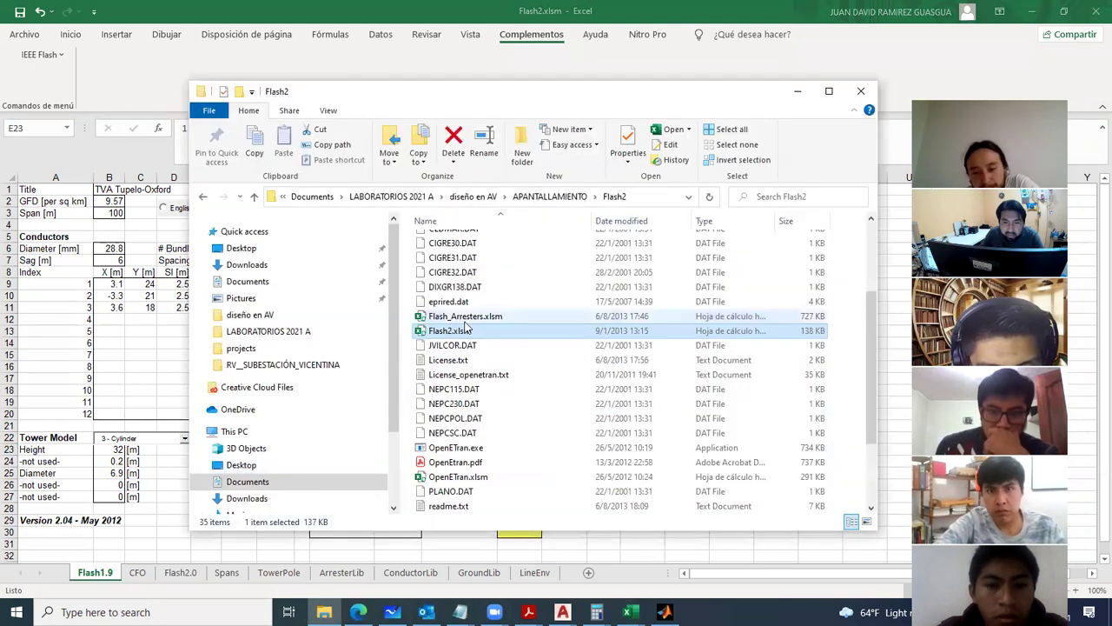
click(255, 200)
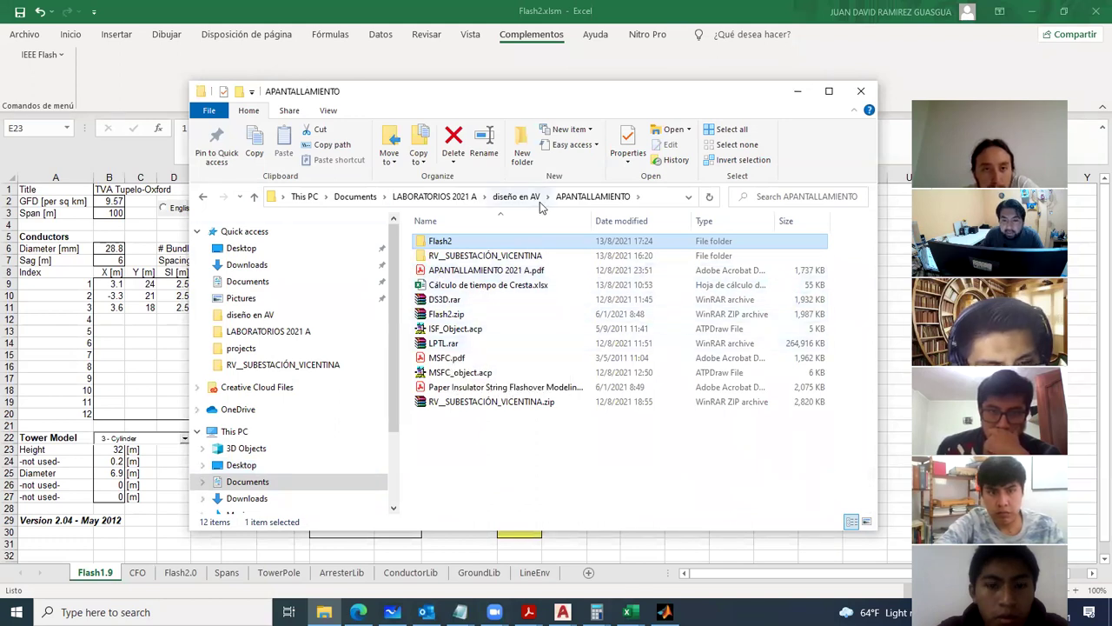
click(516, 196)
double_click(438, 308)
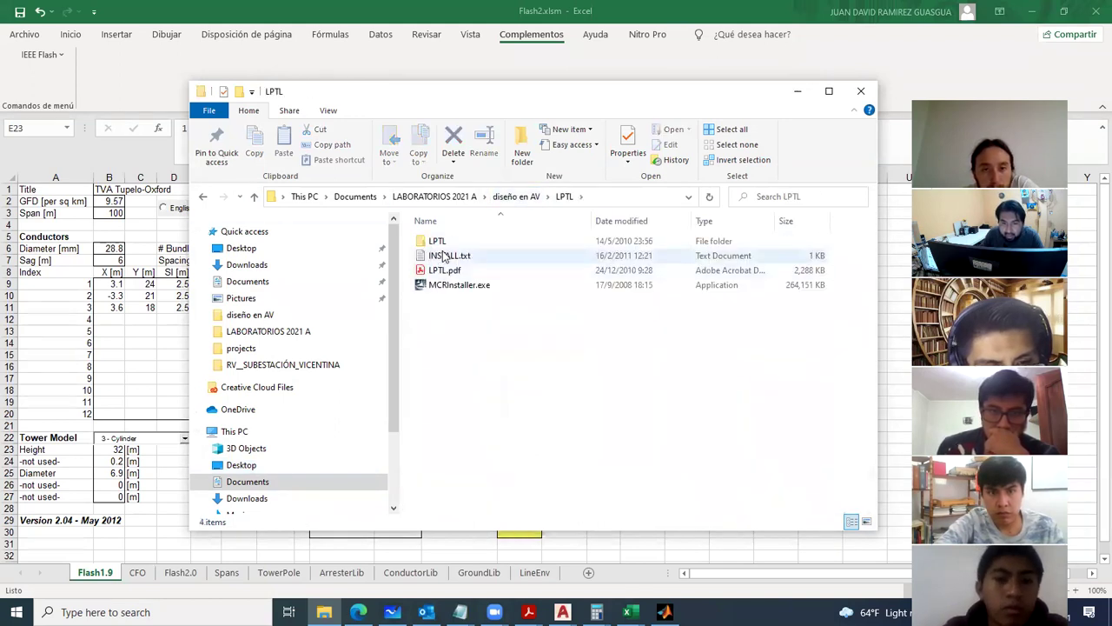
double_click(439, 242)
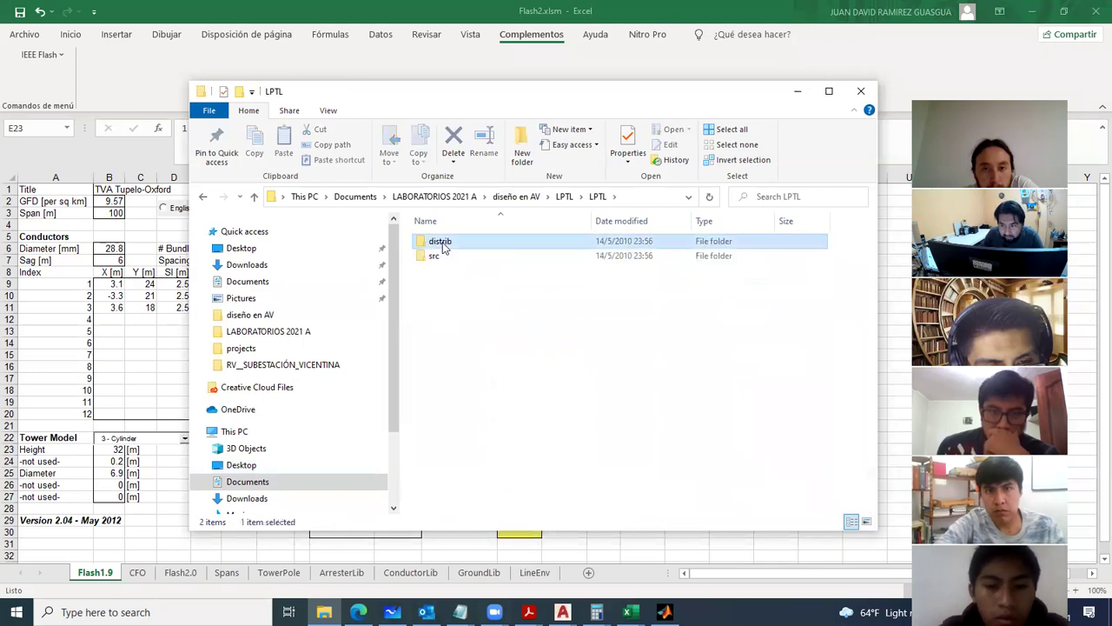
double_click(439, 241)
double_click(443, 243)
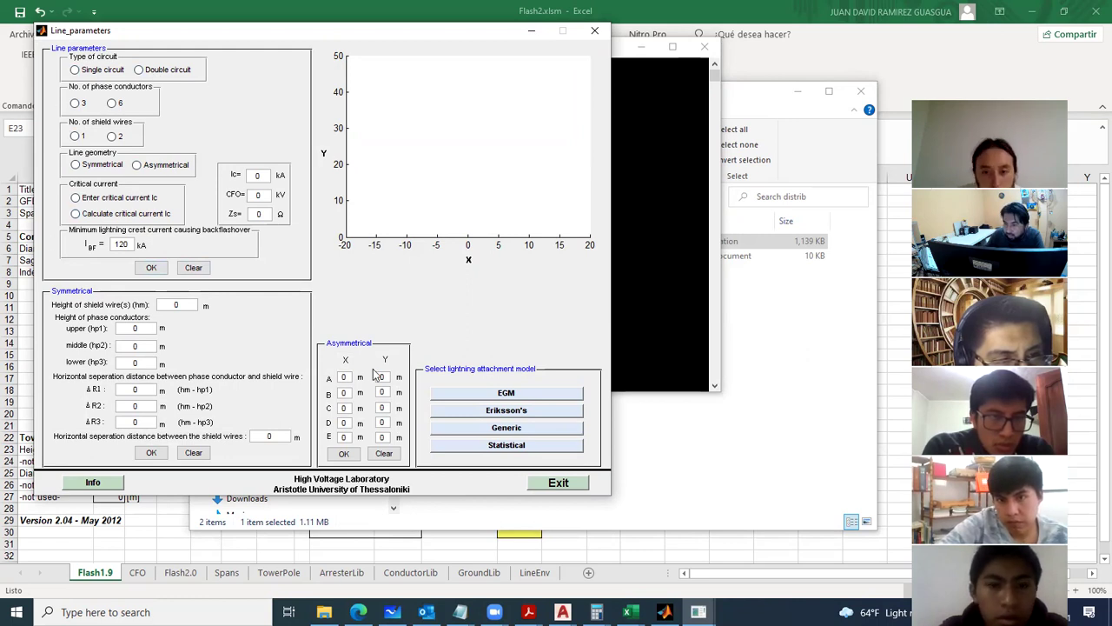
Choose asymmetrical line geometry and calculation of the critical current Ic, and select the surge impedance Zs for editing.
click(138, 166)
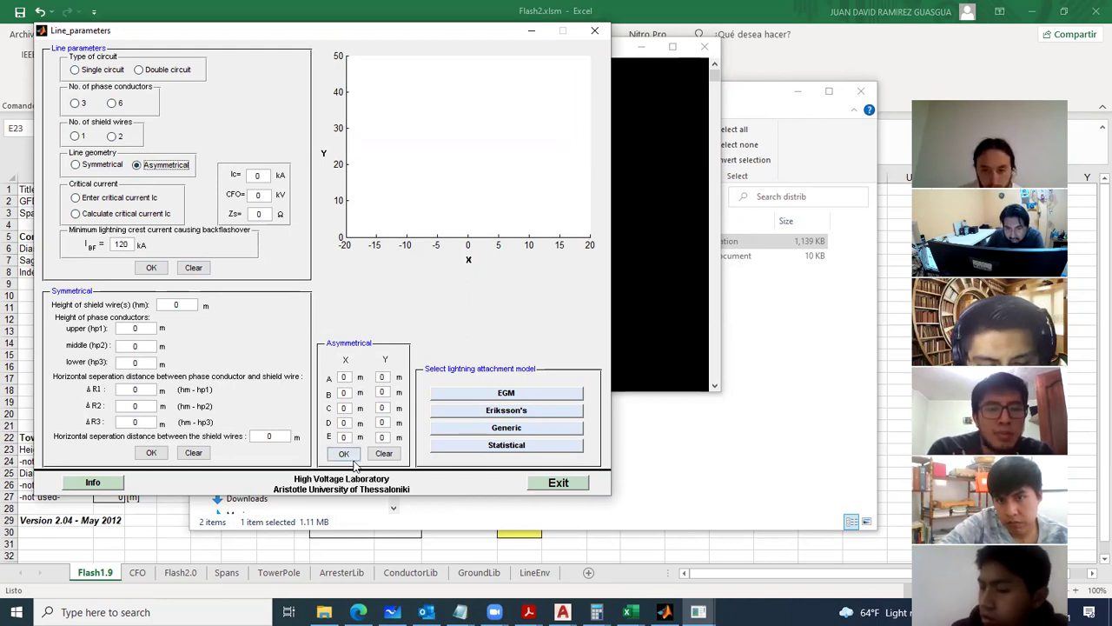
click(115, 199)
click(269, 175)
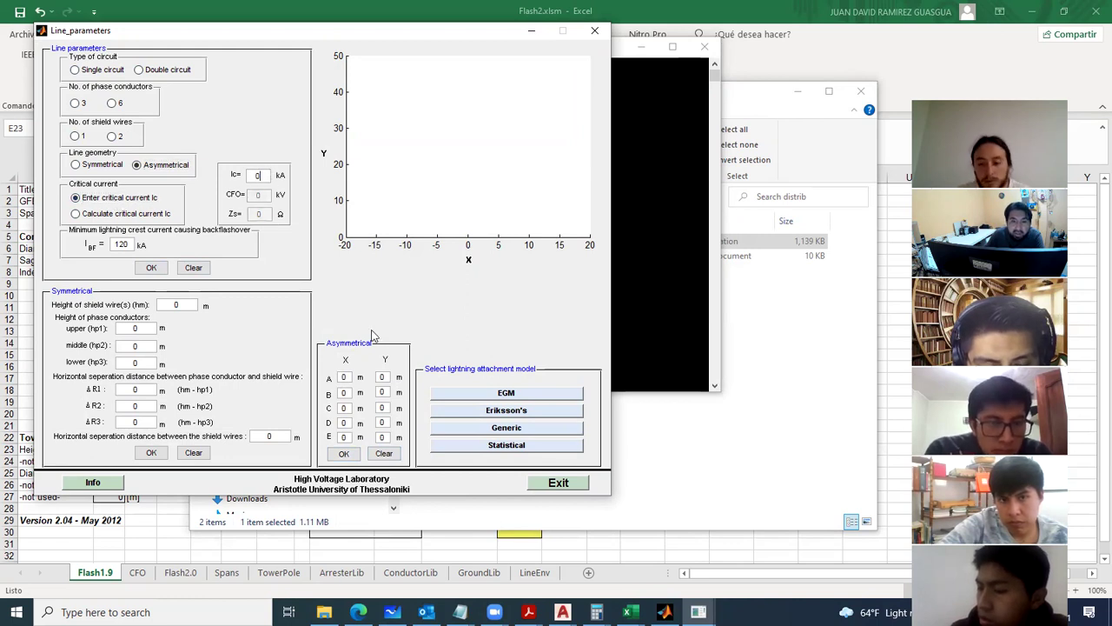
click(474, 447)
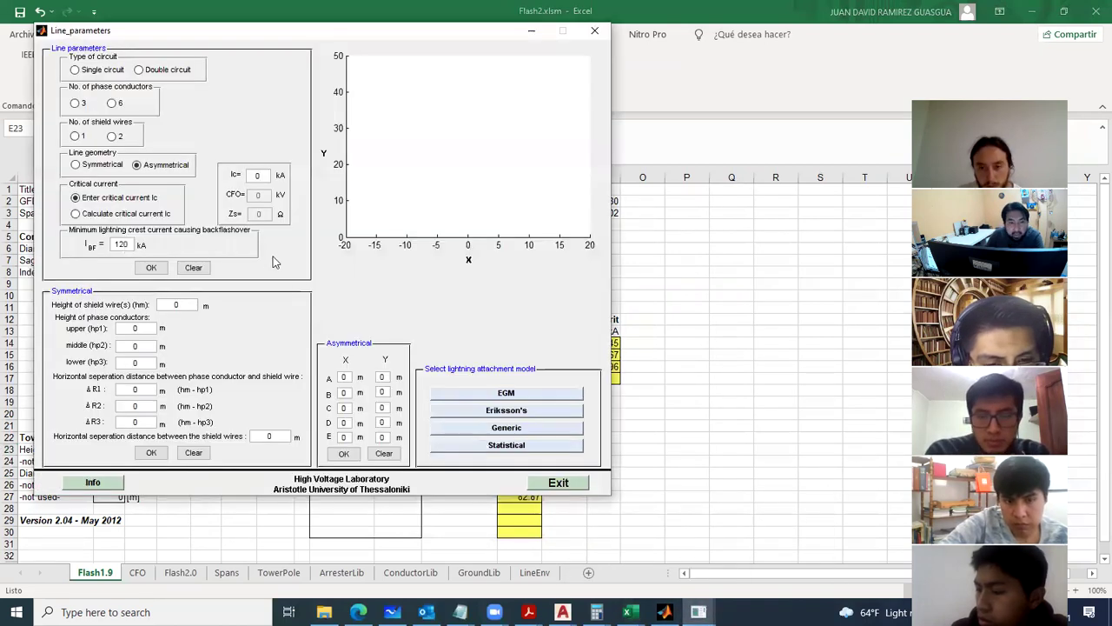
click(135, 214)
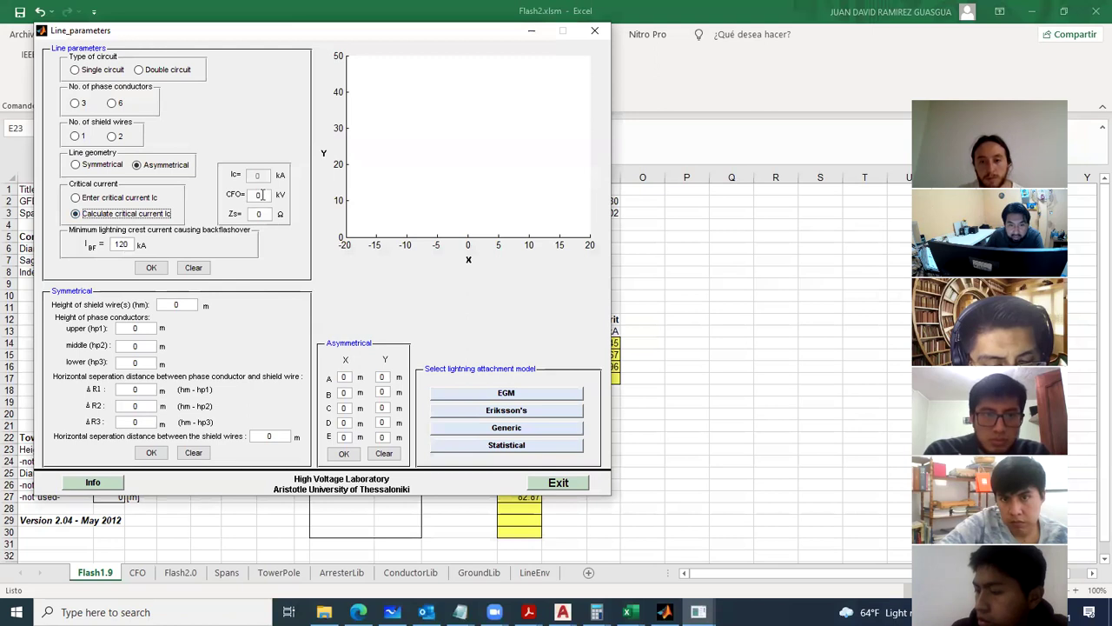
double_click(260, 214)
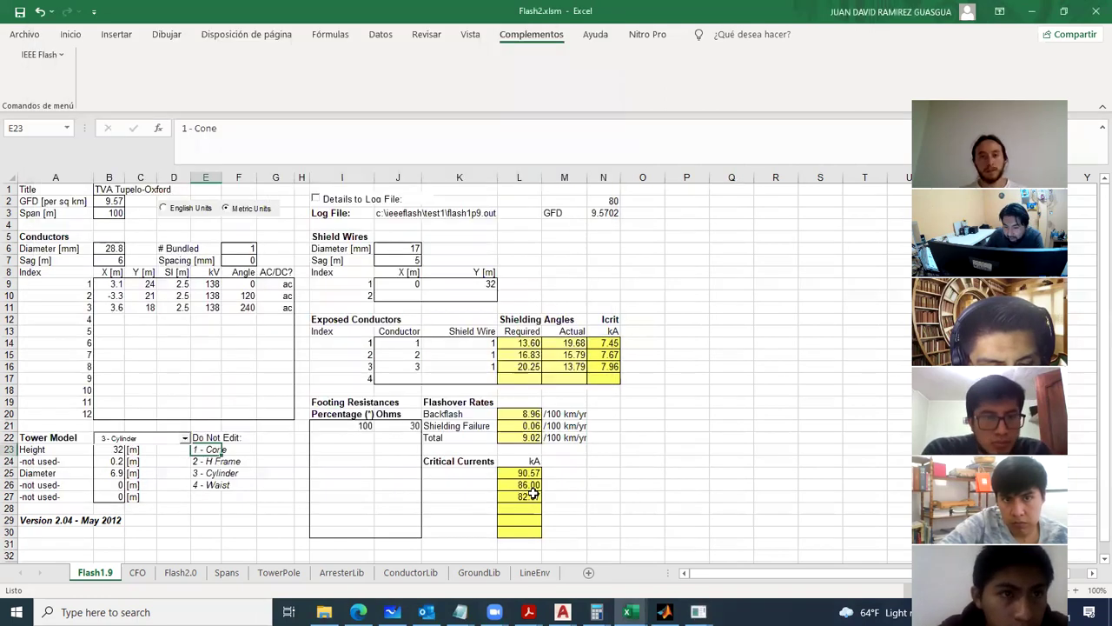
Check the critical currents in Flash2.xlsm alongside LPTL's minimum backflashover current and attachment models, and close the Line_parameters window.
click(660, 457)
click(530, 474)
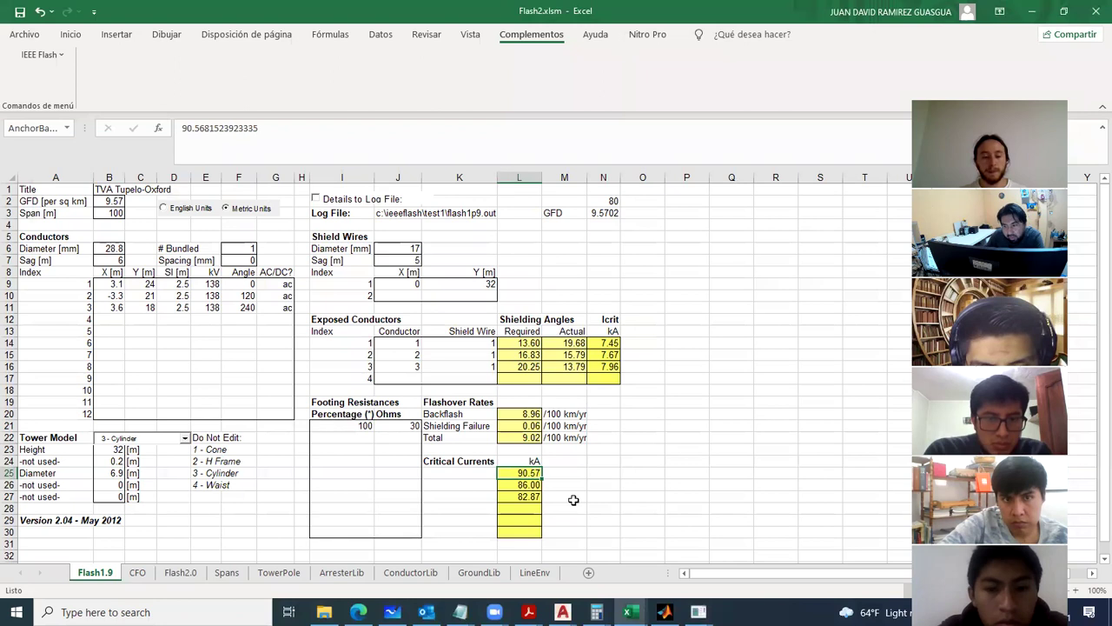
click(699, 612)
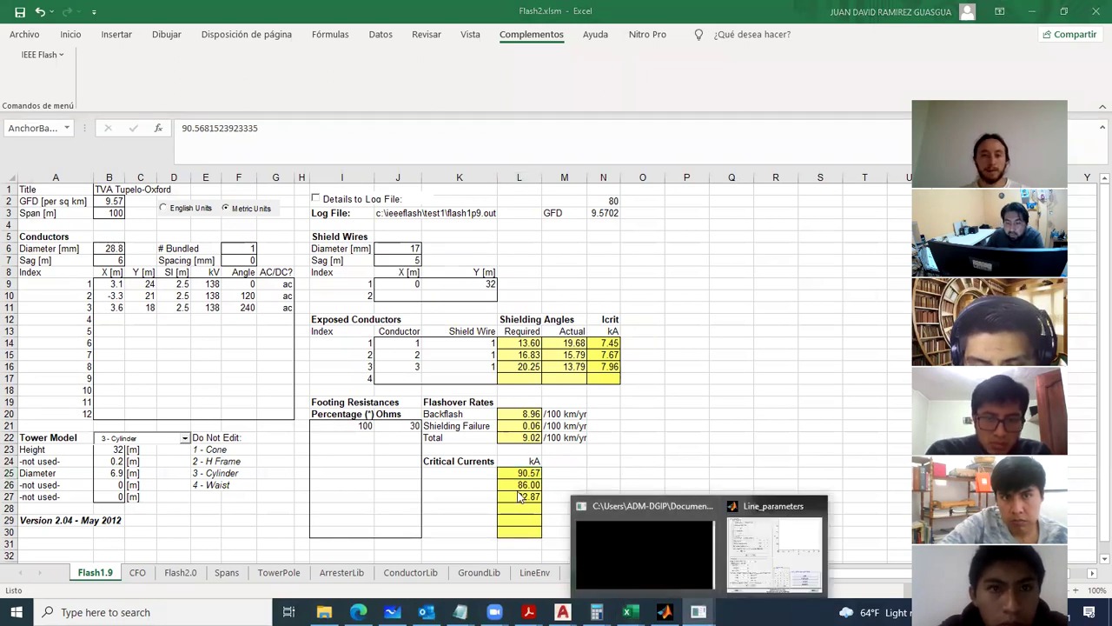
key(alt+Tab)
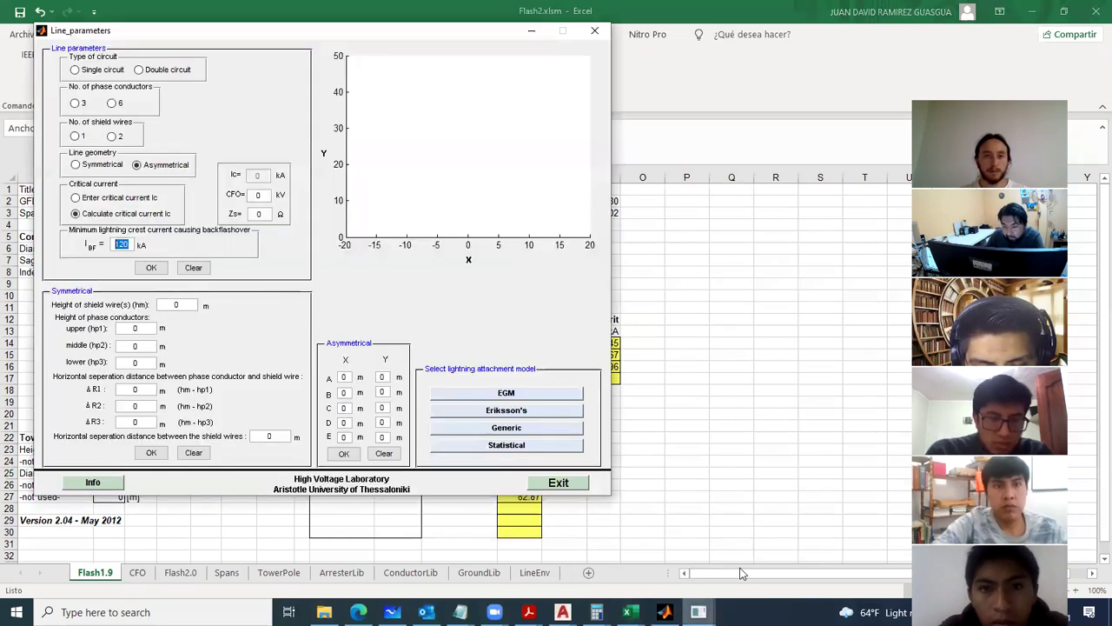
click(523, 396)
click(329, 225)
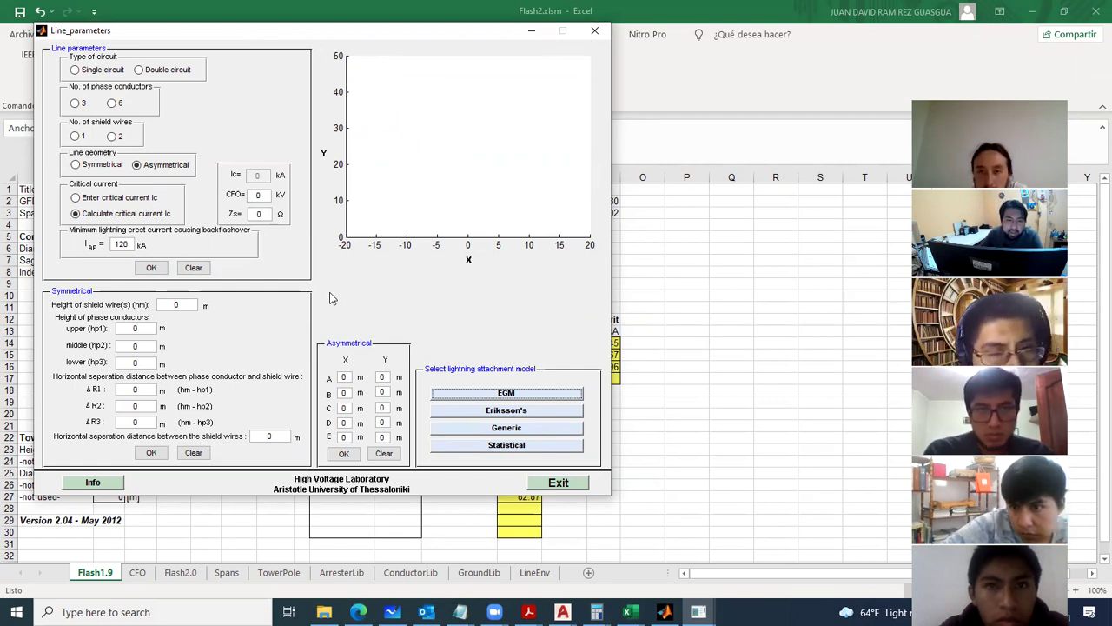
click(594, 30)
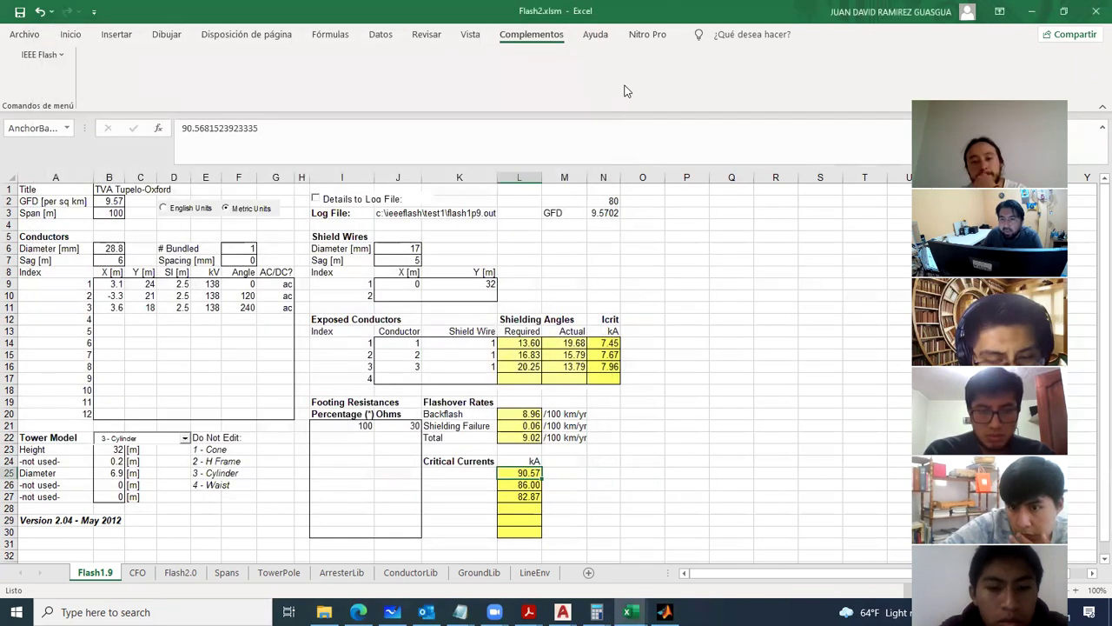
click(691, 258)
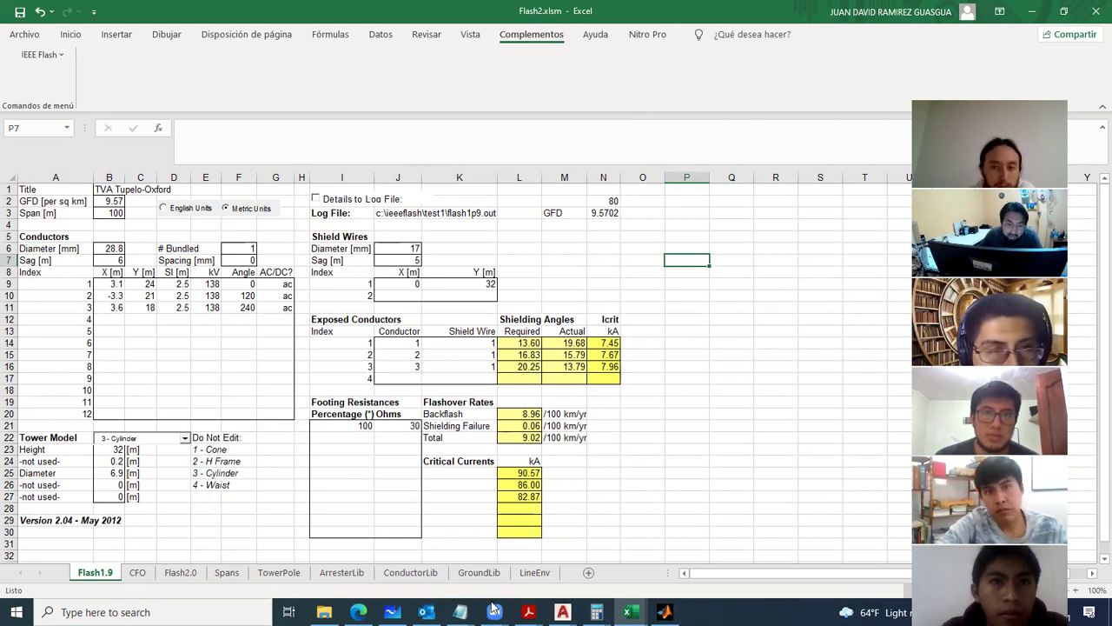
Switch to AutoCAD and view section B-B of the substation in 3. CORTES.dwg.
click(358, 612)
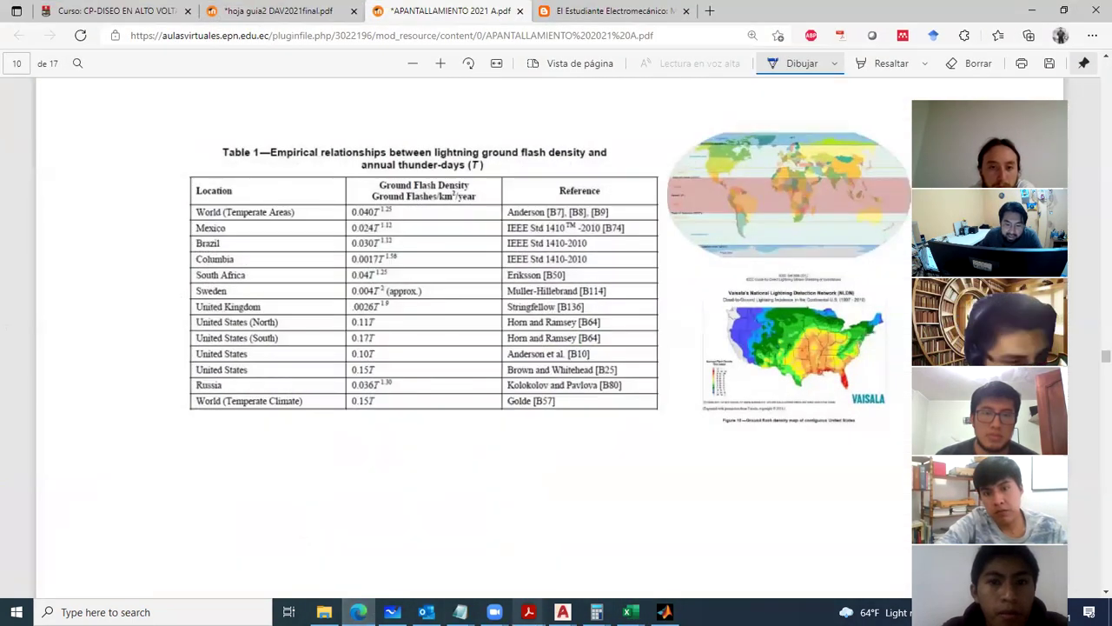
mouse_move(562, 612)
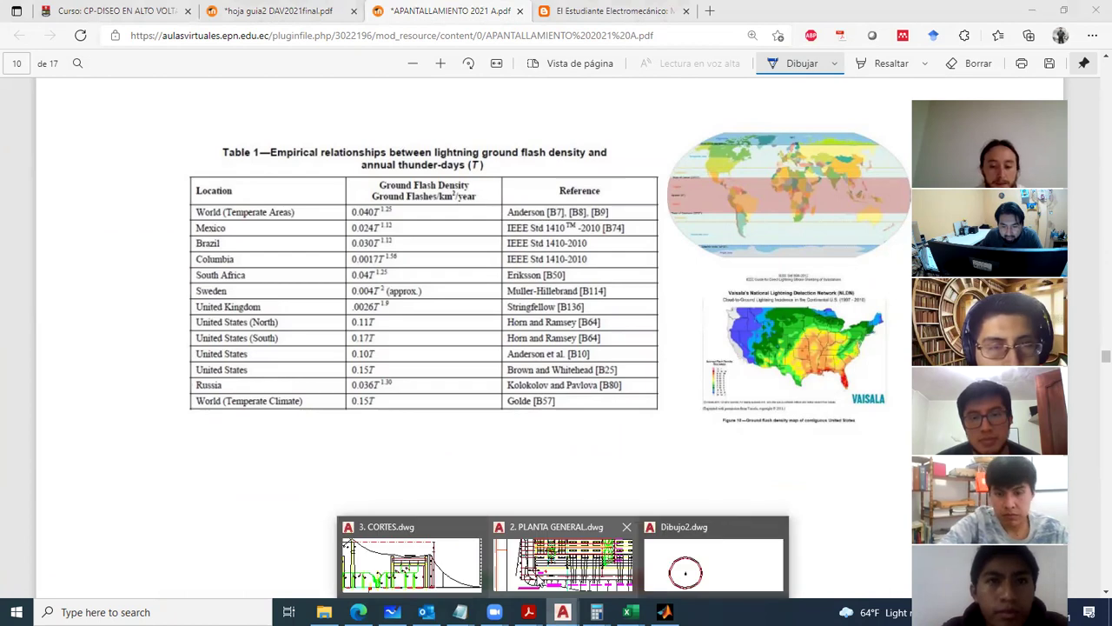
click(449, 567)
scroll(281, 368, down, 3)
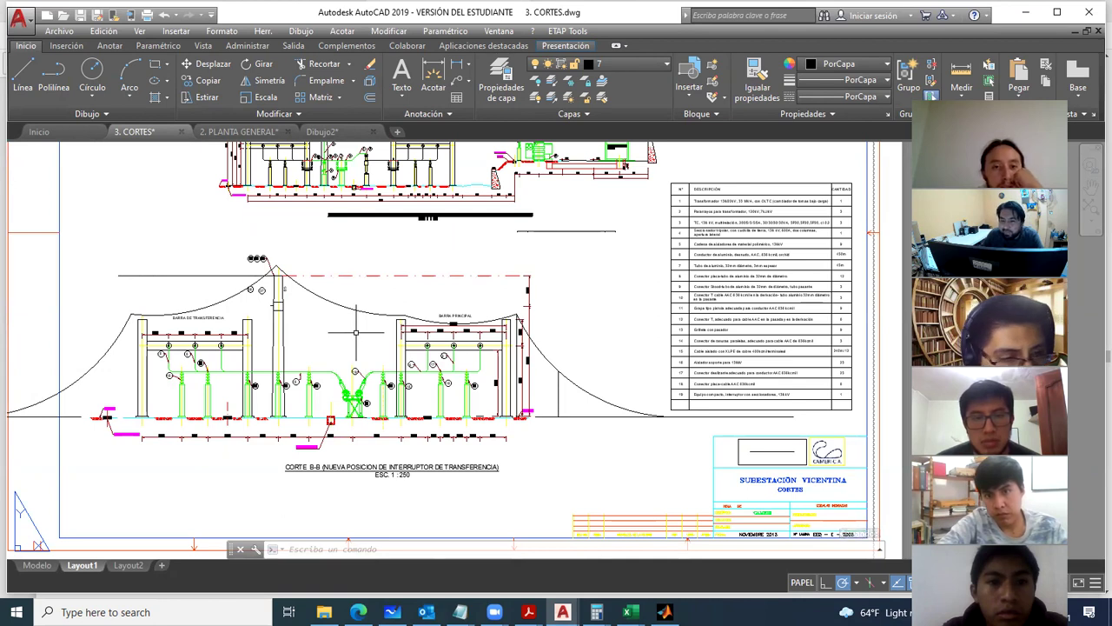
Examine the Vicentina substation layout plan in 2. PLANTA GENERAL.dwg.
click(239, 131)
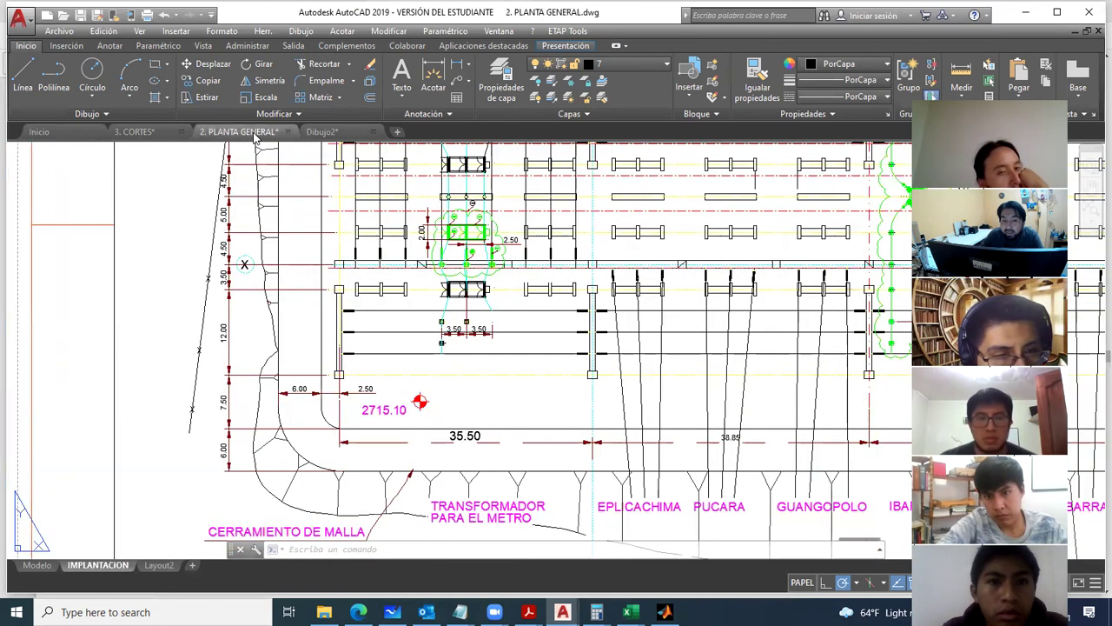
scroll(615, 322, up, 2)
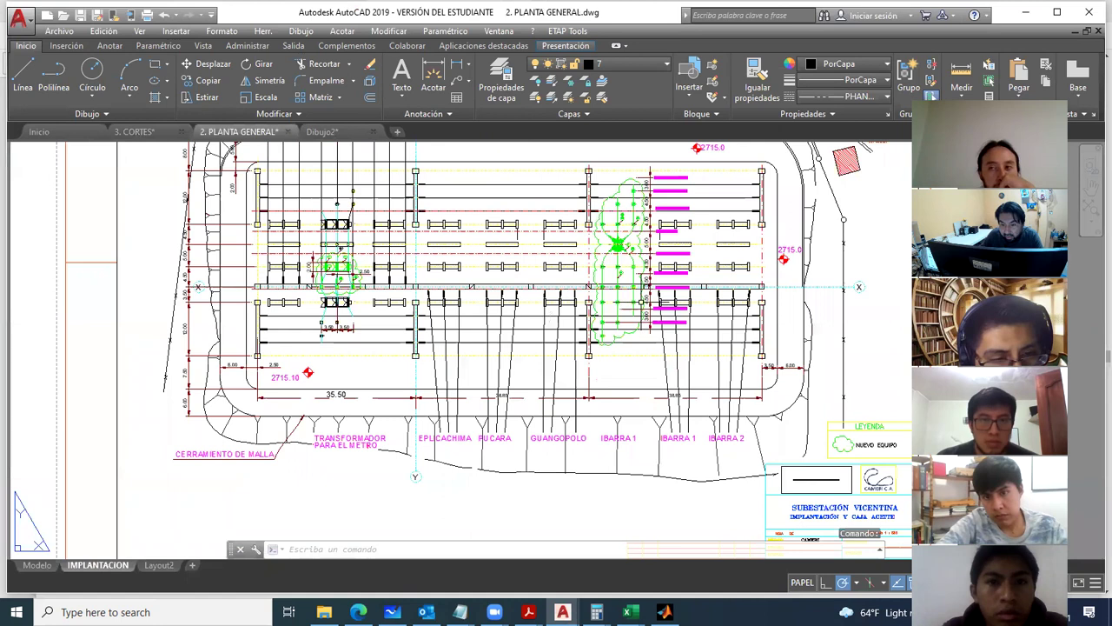
scroll(266, 158, down, 2)
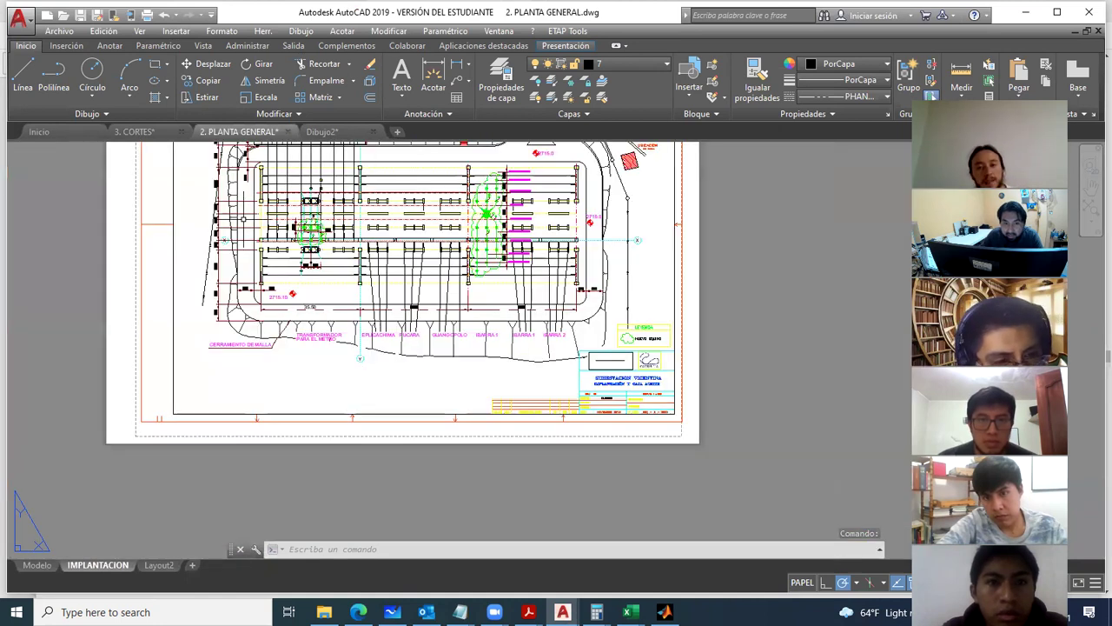
scroll(625, 239, down, 2)
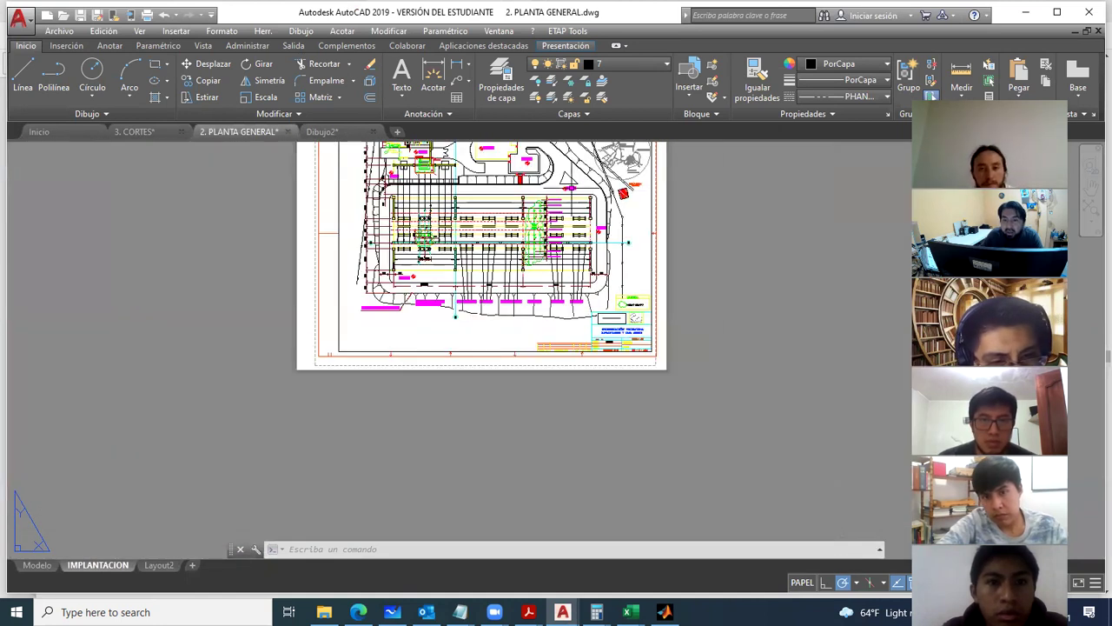
scroll(571, 166, up, 2)
scroll(390, 283, up, 2)
scroll(374, 304, down, 1)
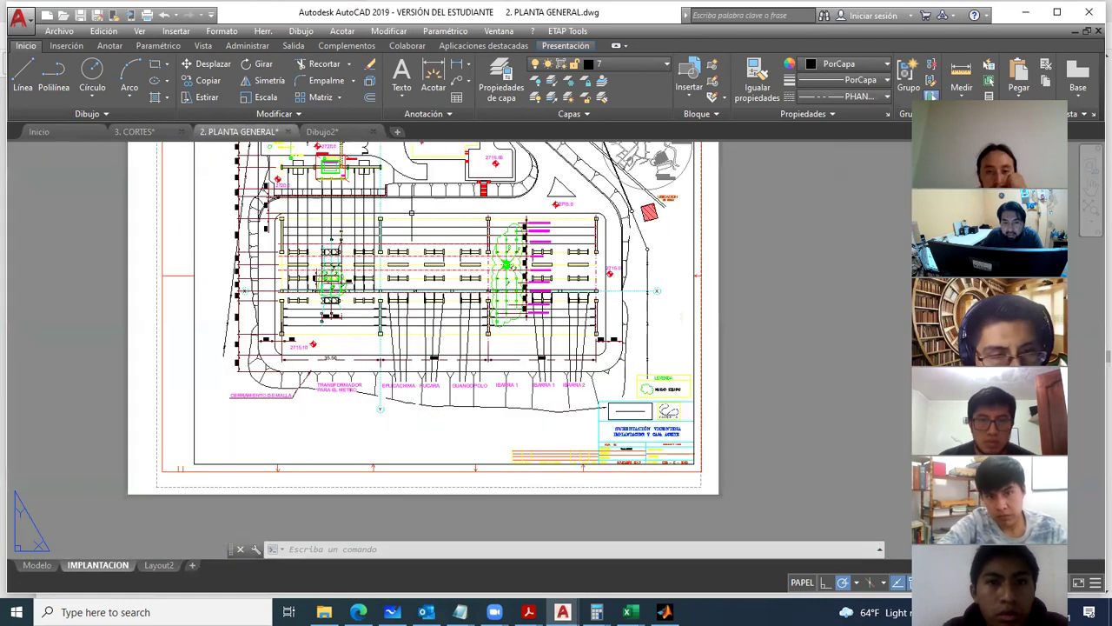
scroll(363, 337, up, 1)
scroll(364, 337, down, 4)
scroll(287, 352, up, 7)
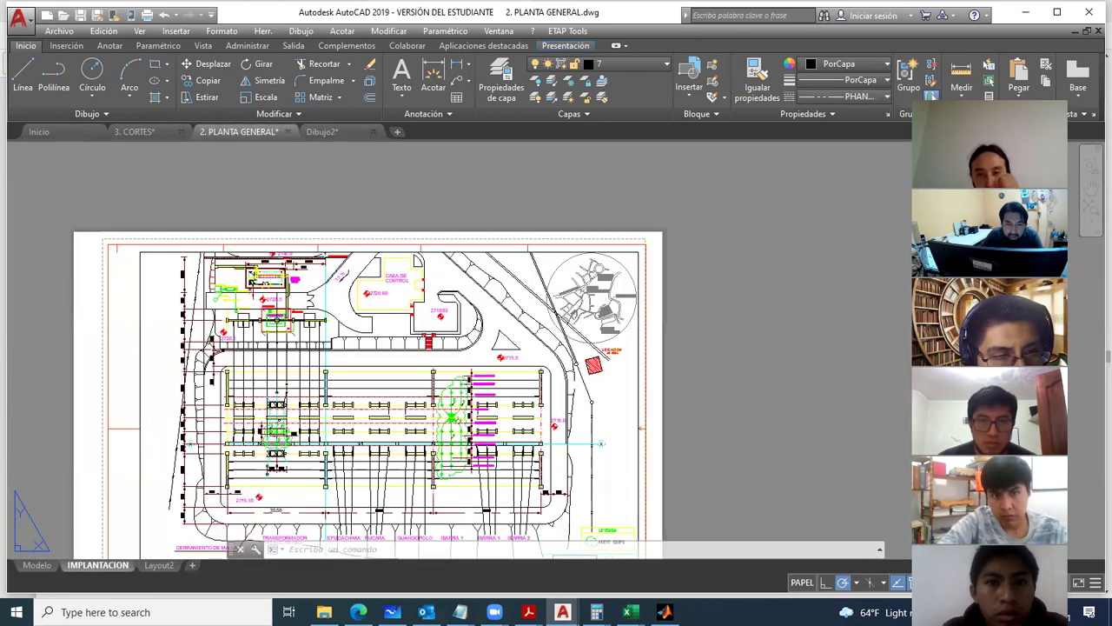
Examine the busbar bays, line positions and new-equipment area in the Vicentina substation plan.
scroll(405, 354, down, 2)
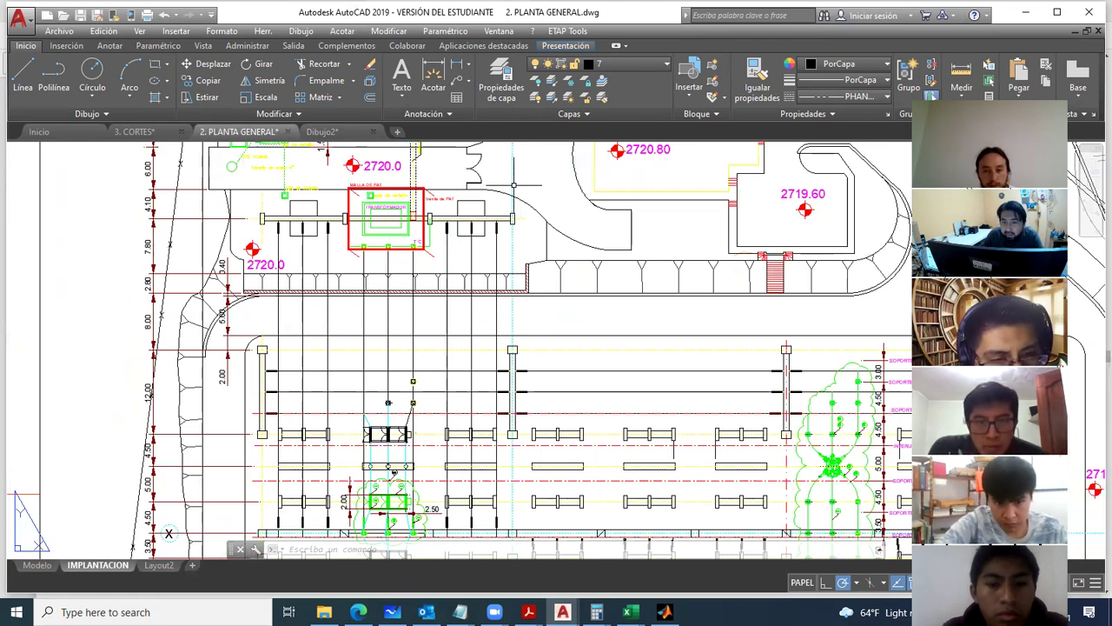
scroll(217, 370, down, 3)
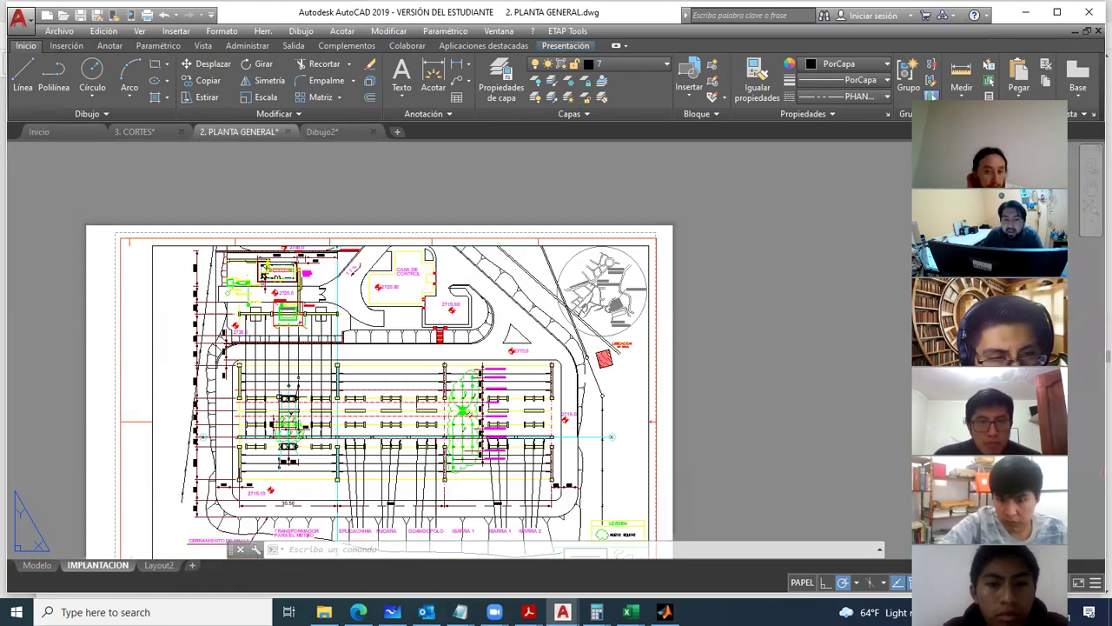
scroll(367, 421, down, 2)
scroll(348, 485, up, 2)
scroll(326, 500, up, 2)
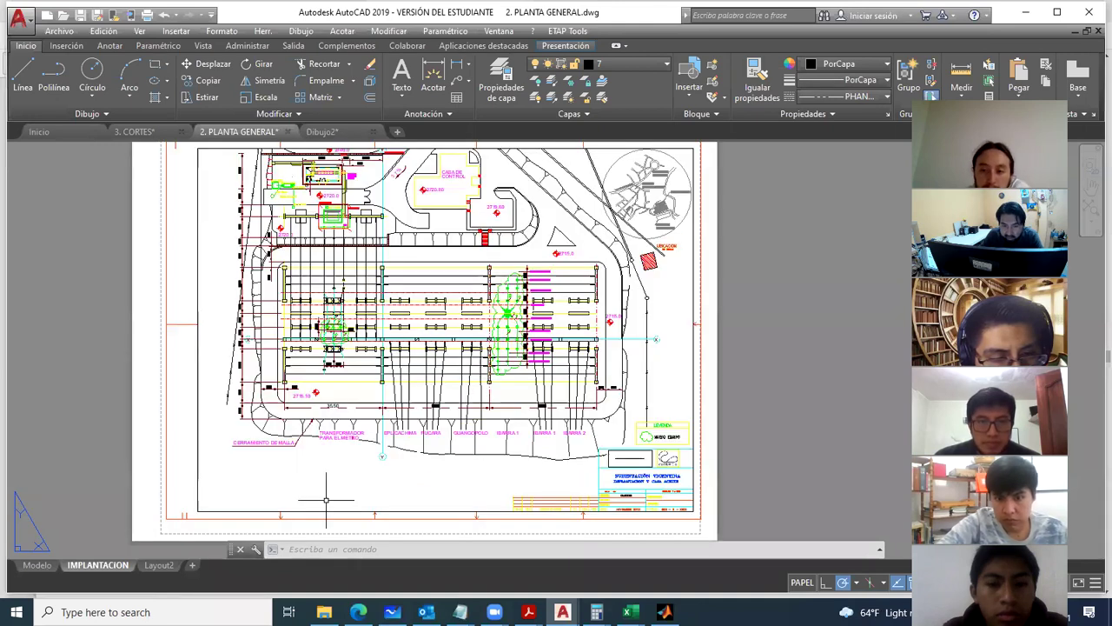
scroll(321, 426, up, 3)
scroll(300, 278, down, 3)
scroll(300, 226, up, 2)
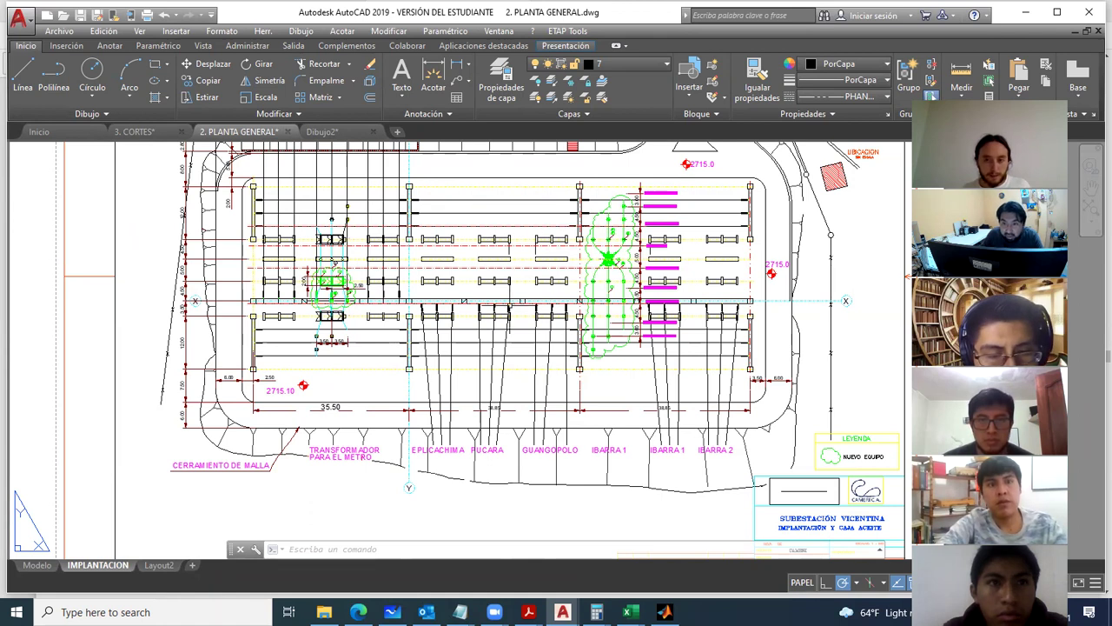
scroll(300, 364, down, 2)
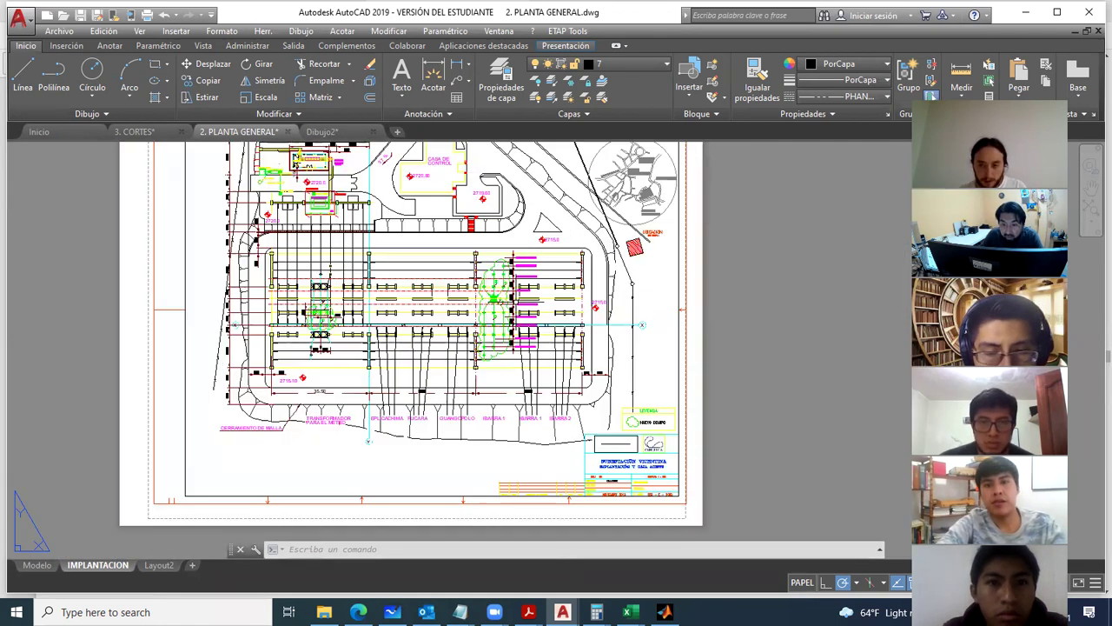
scroll(492, 300, up, 2)
scroll(287, 339, down, 2)
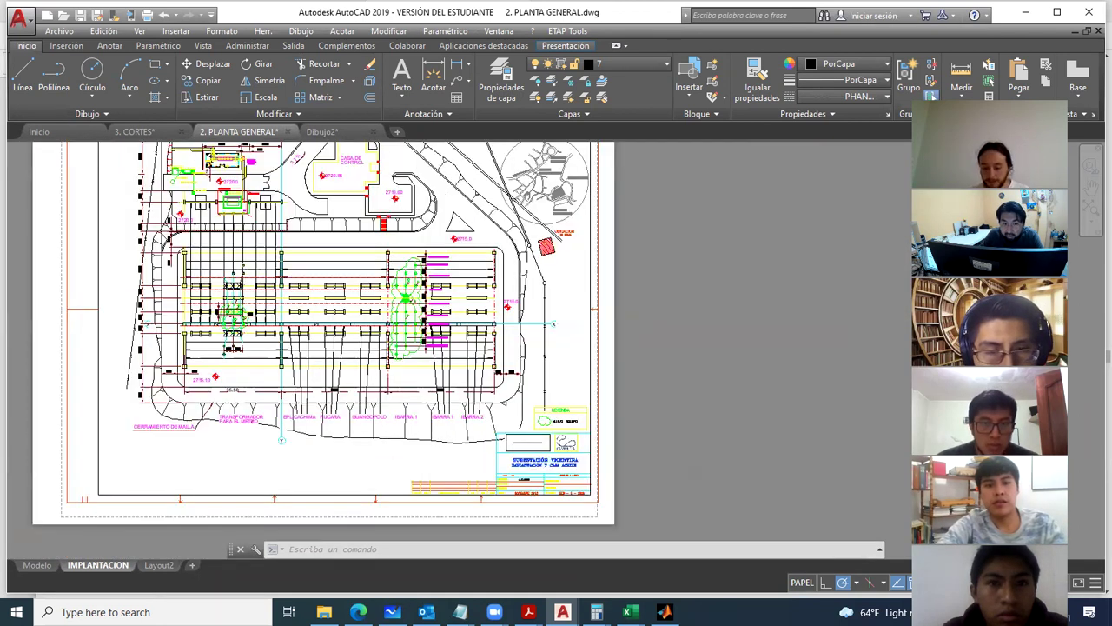
scroll(409, 383, up, 2)
Turn off layer 46 in the general plan drawing.
click(643, 65)
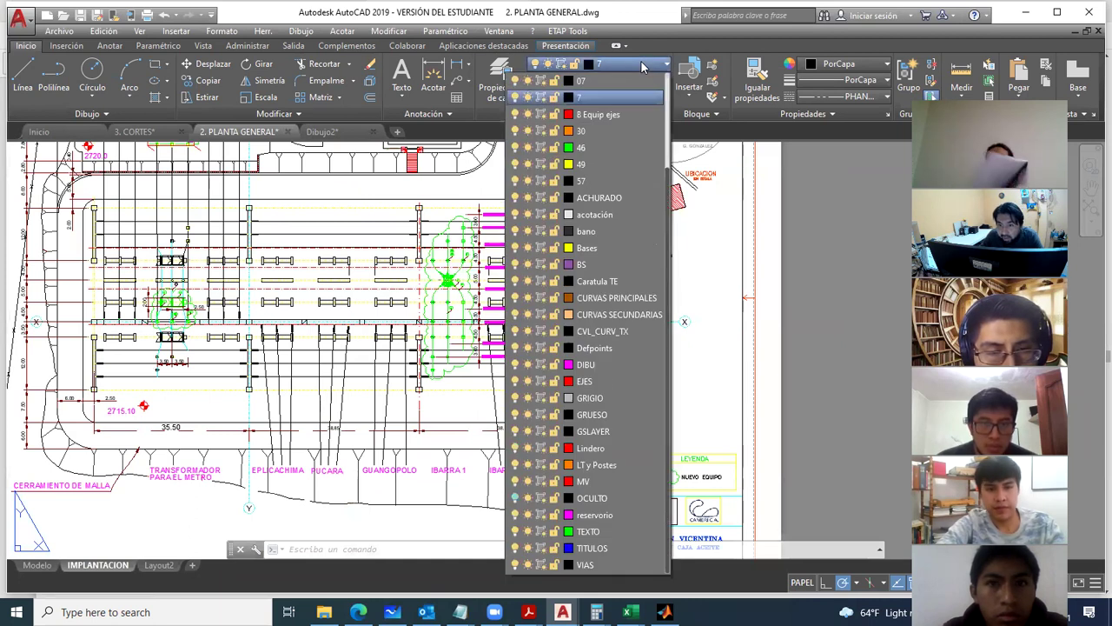
click(556, 150)
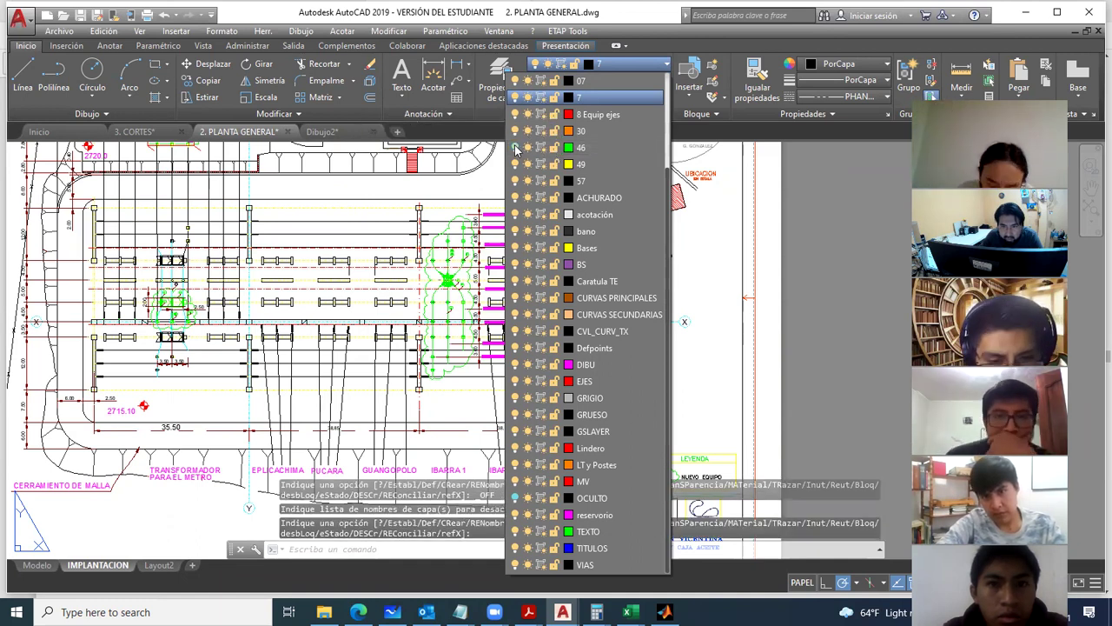
click(516, 148)
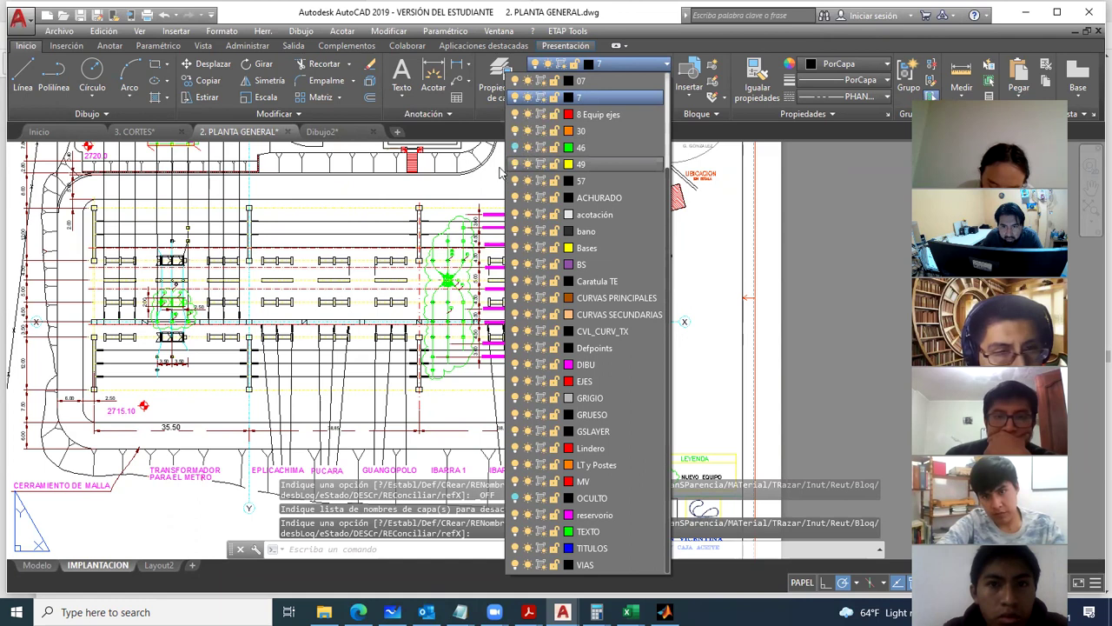
click(706, 212)
scroll(391, 256, up, 2)
scroll(391, 256, down, 4)
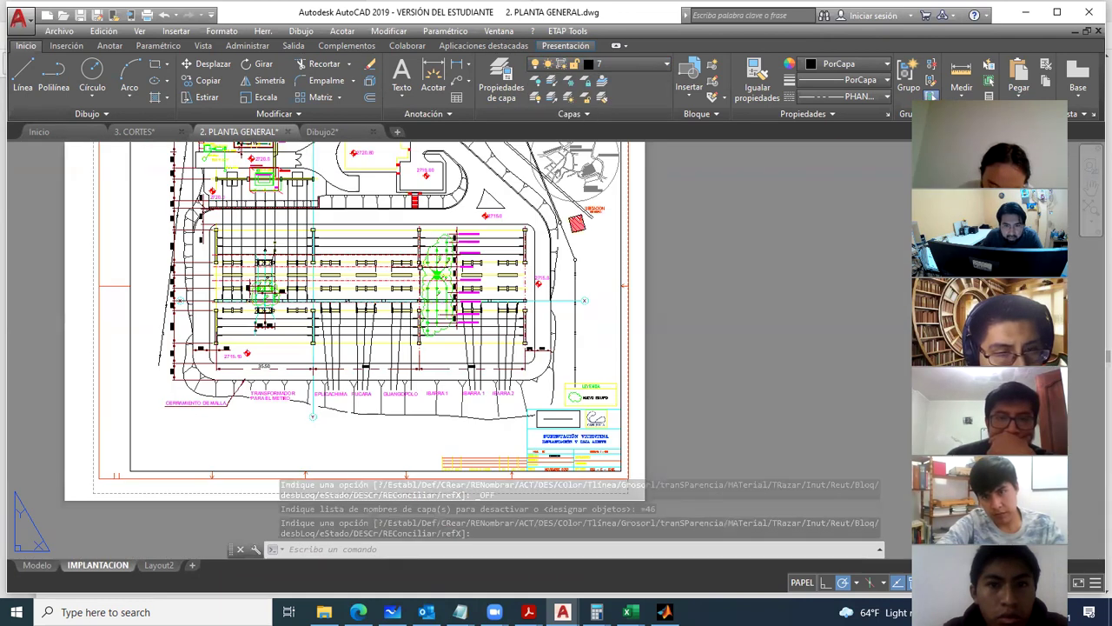
scroll(432, 226, down, 3)
scroll(442, 230, up, 3)
key(Escape)
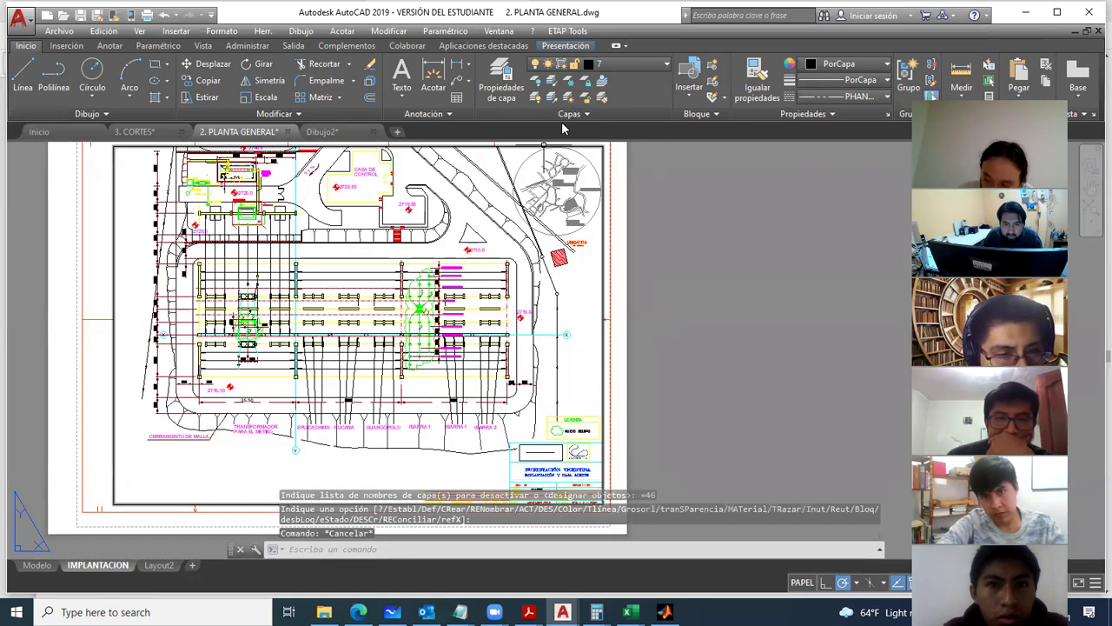
Turn off the TEXTO layer in the general plan drawing.
click(625, 70)
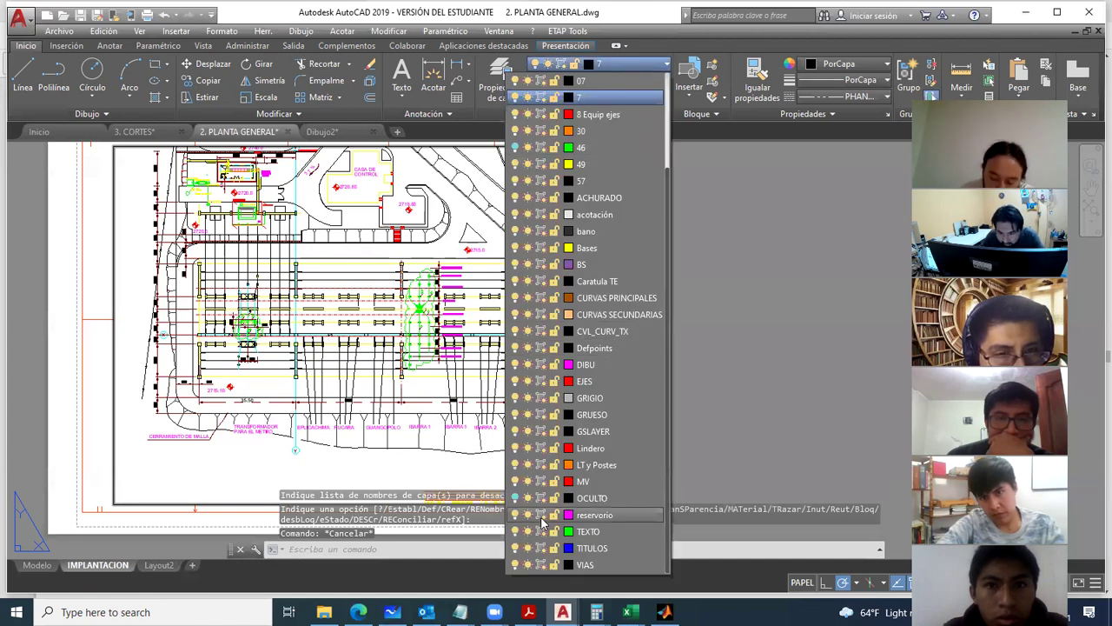
click(516, 532)
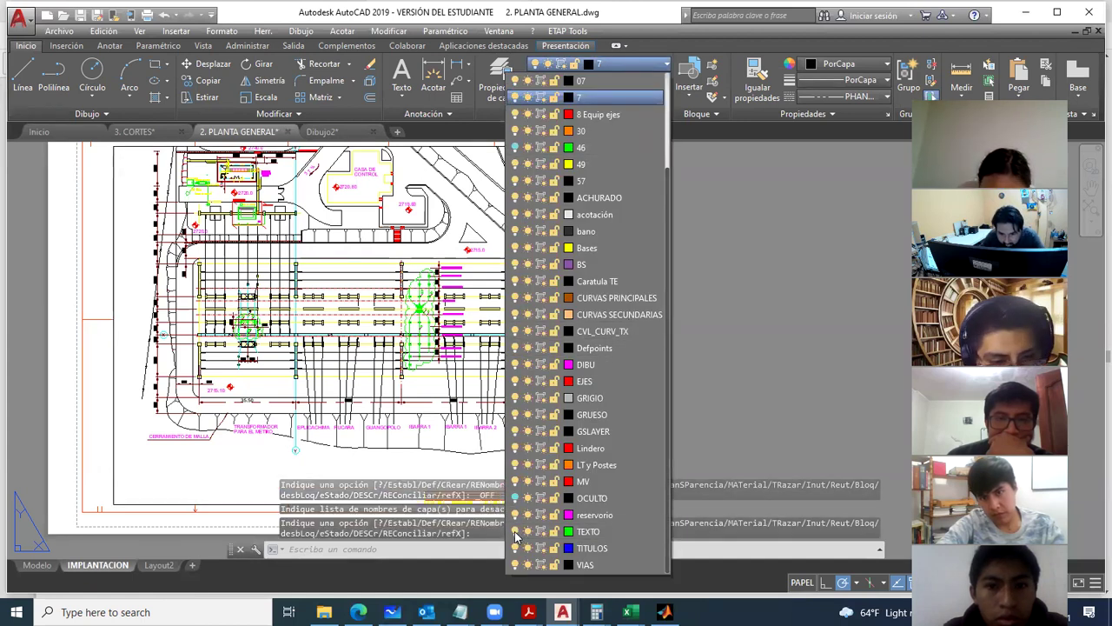
scroll(522, 369, up, 4)
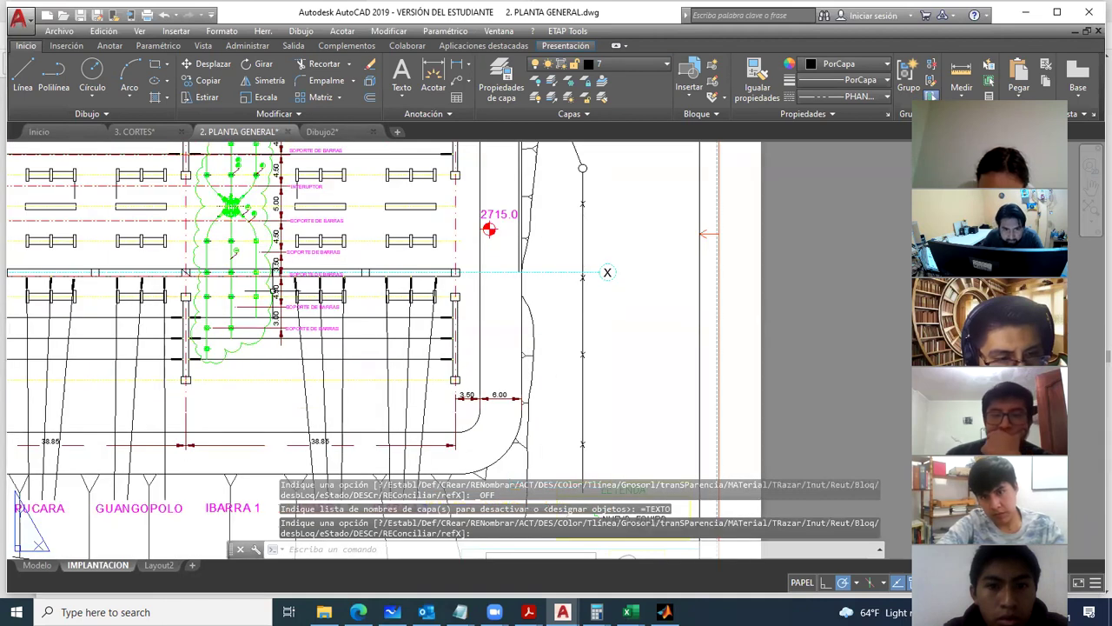
Activate the plan's viewport, select the green arc in the new-equipment area to identify its layer, and turn off layer 3.
click(247, 252)
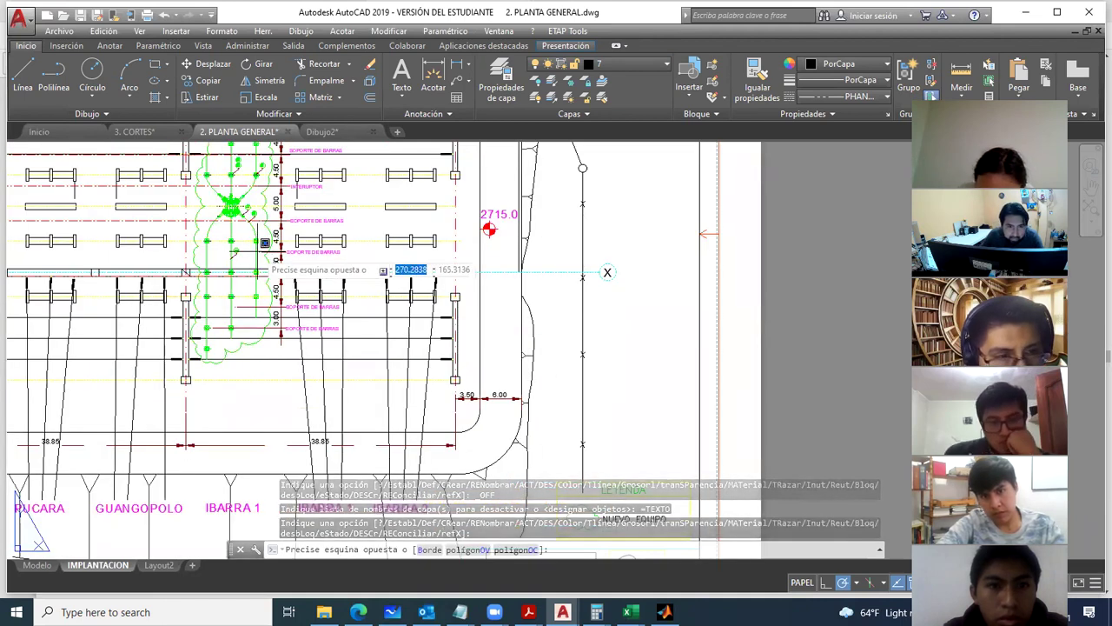
key(Escape)
scroll(248, 238, up, 3)
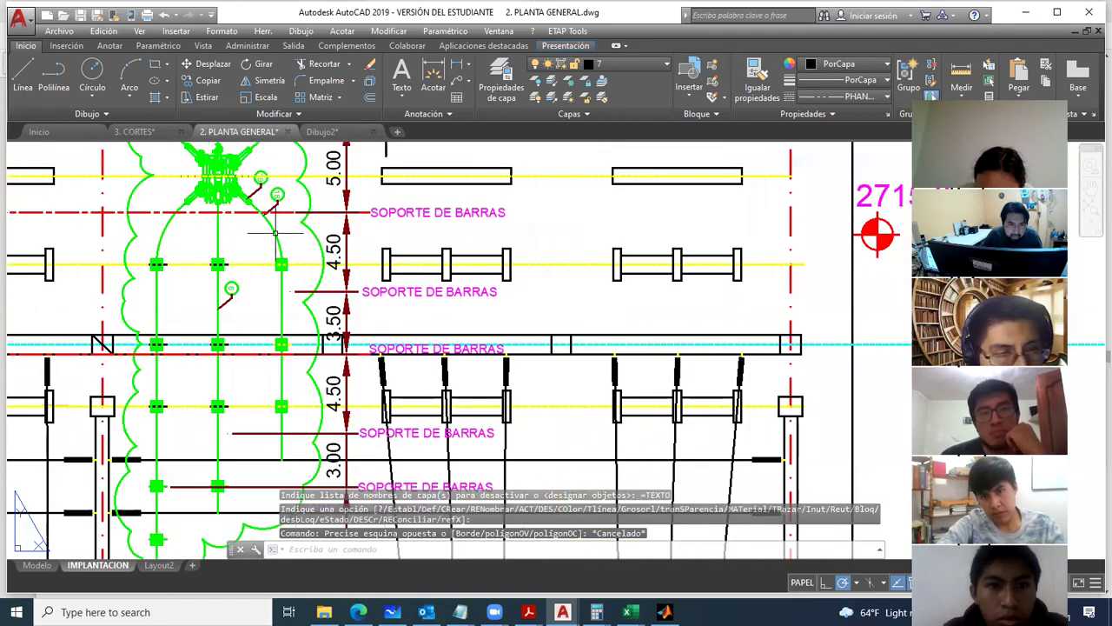
double_click(274, 233)
click(274, 234)
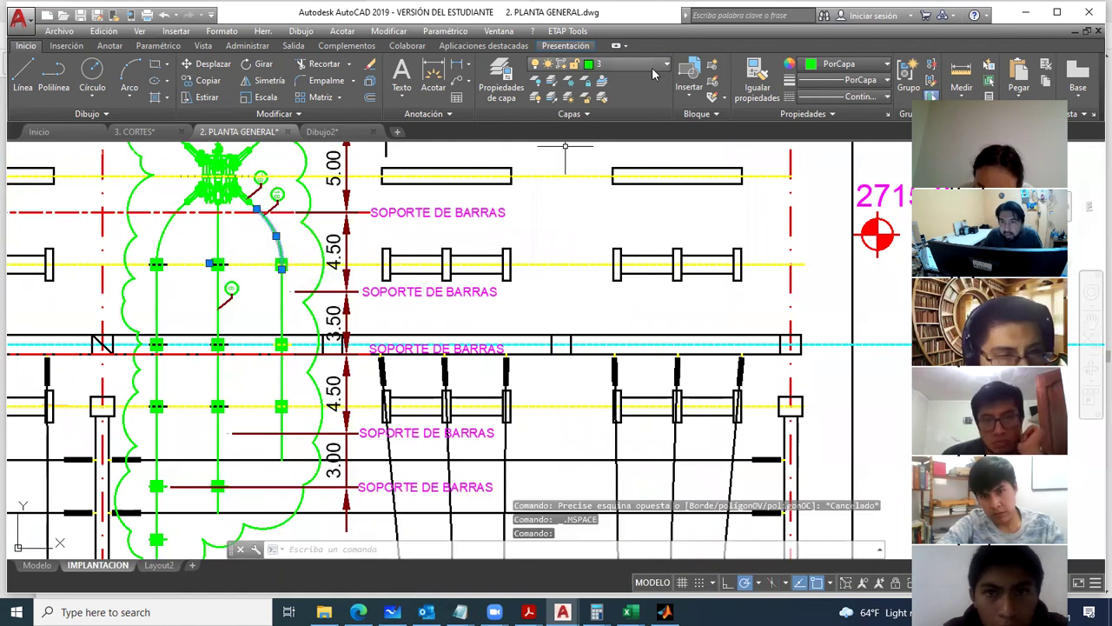
click(652, 66)
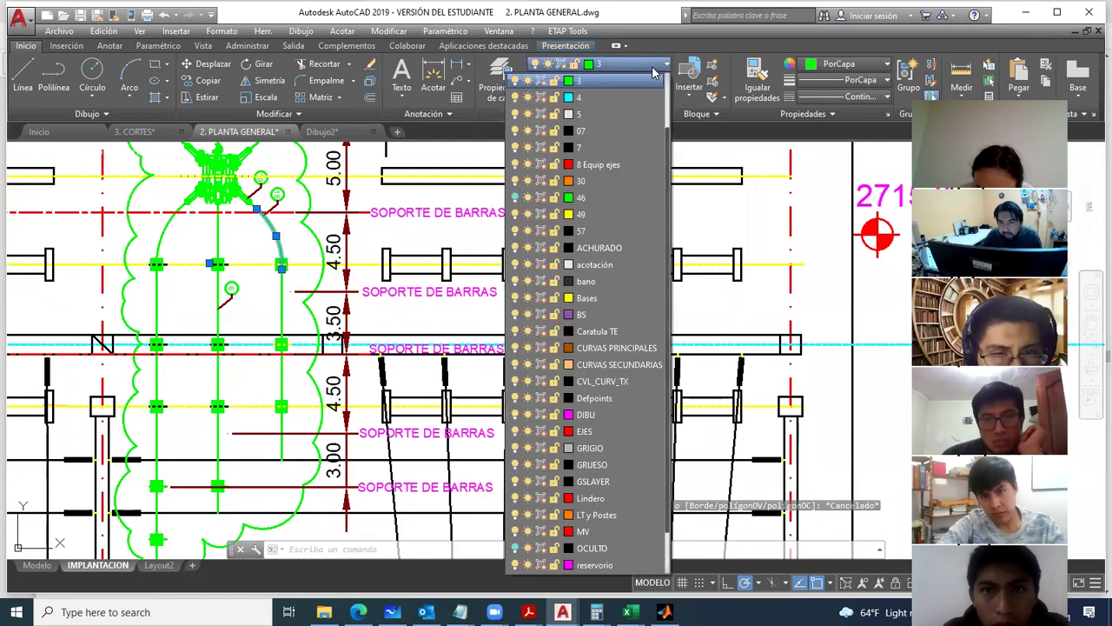
click(515, 80)
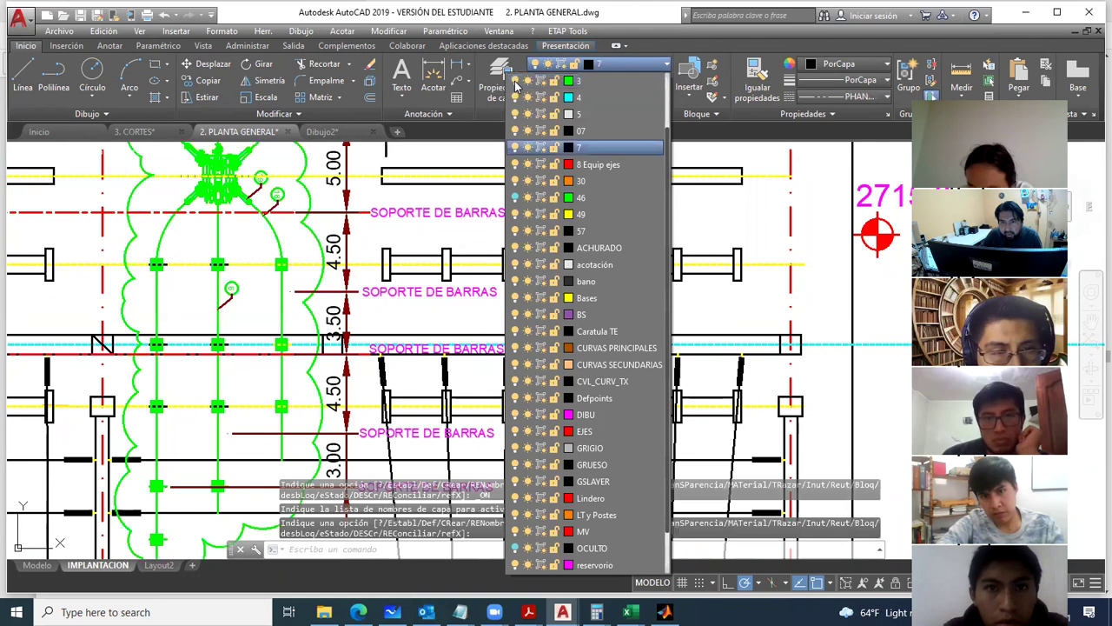
click(515, 80)
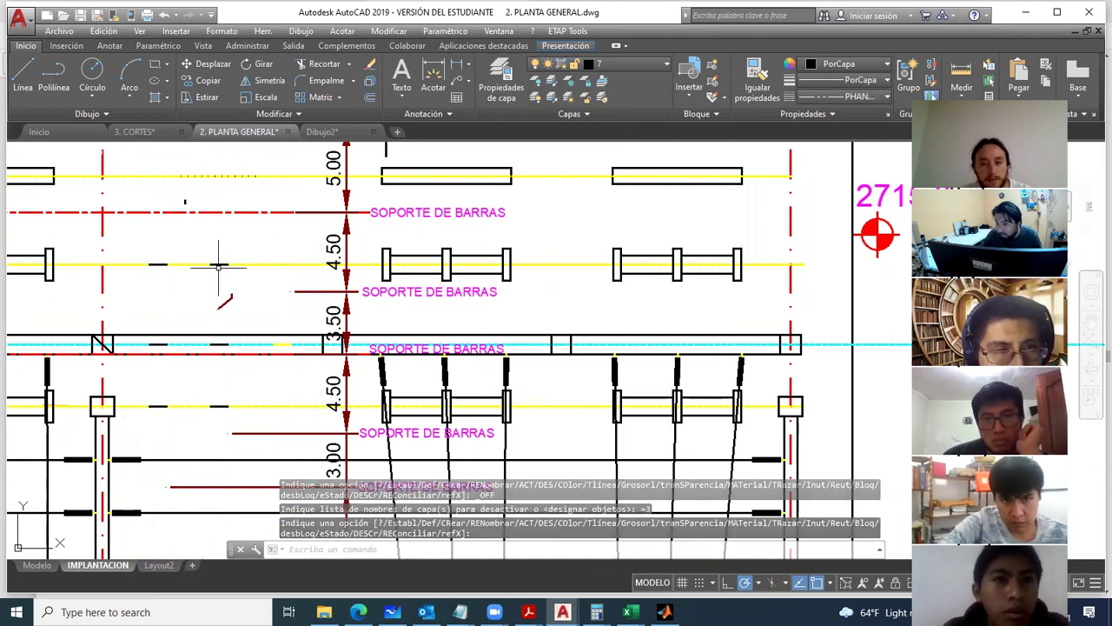
Turn layer 3 back on to restore the green new-equipment graphics in the plan.
click(647, 69)
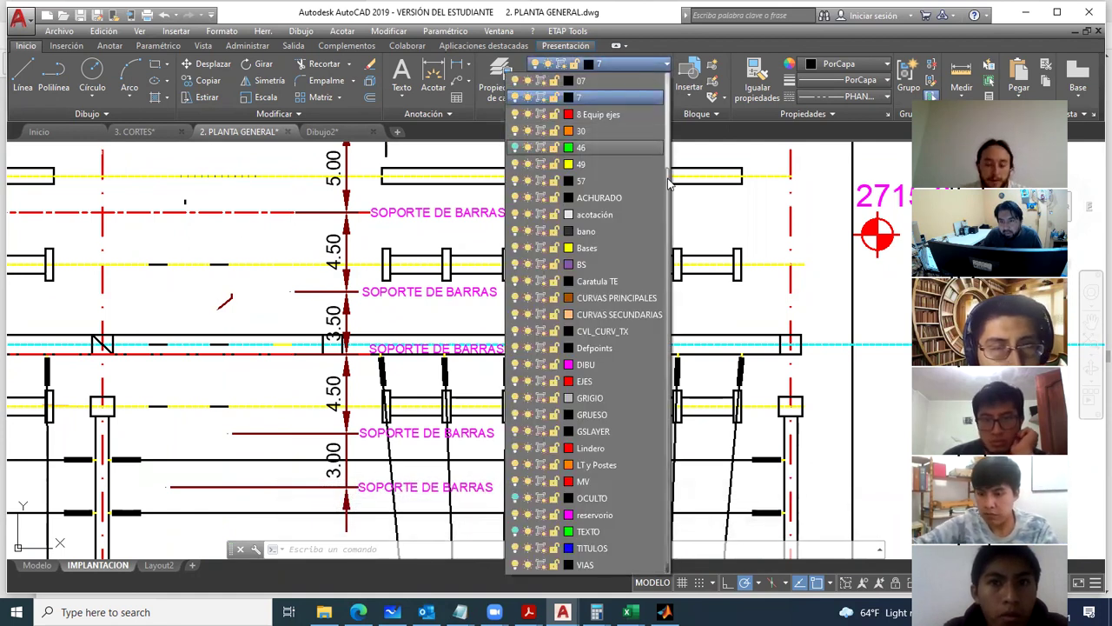
scroll(669, 104, up, 3)
click(514, 148)
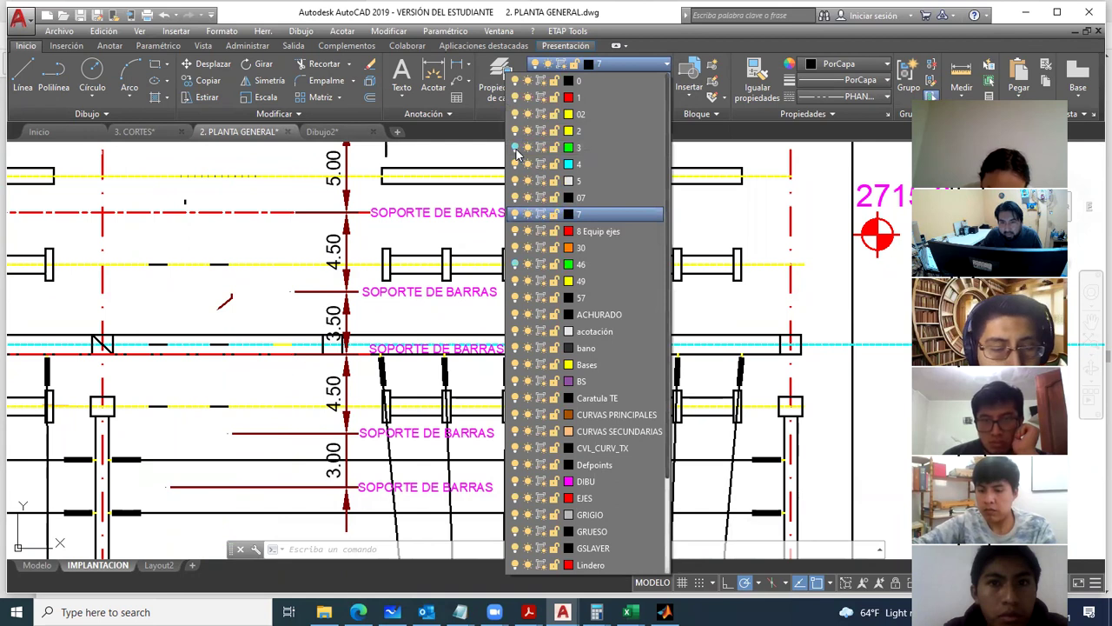
key(Escape)
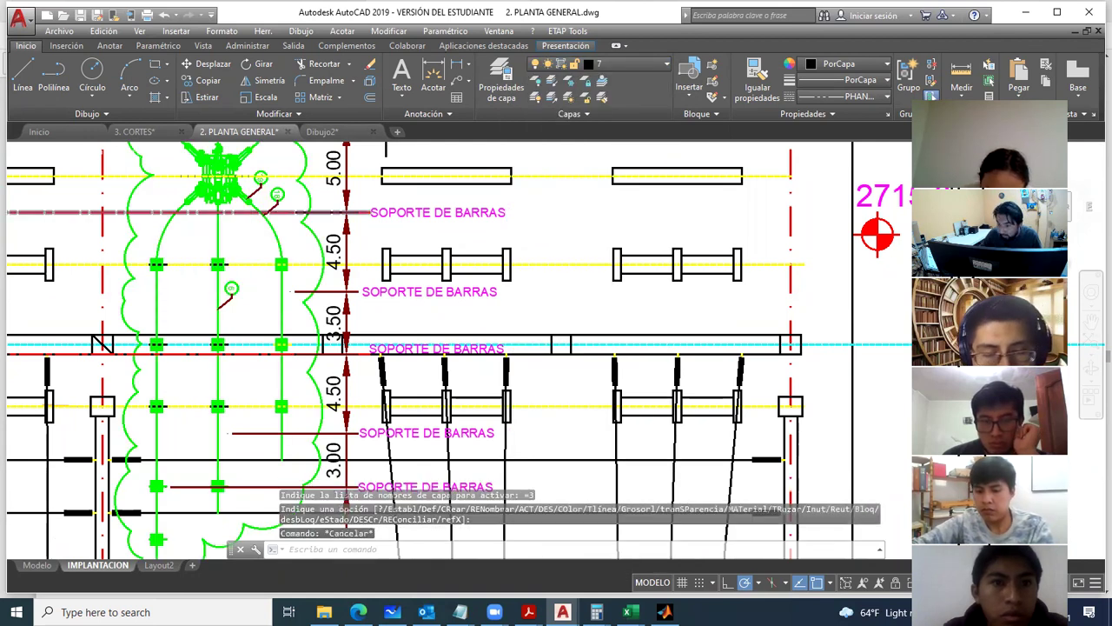
scroll(249, 211, down, 4)
scroll(252, 226, down, 5)
scroll(261, 243, up, 5)
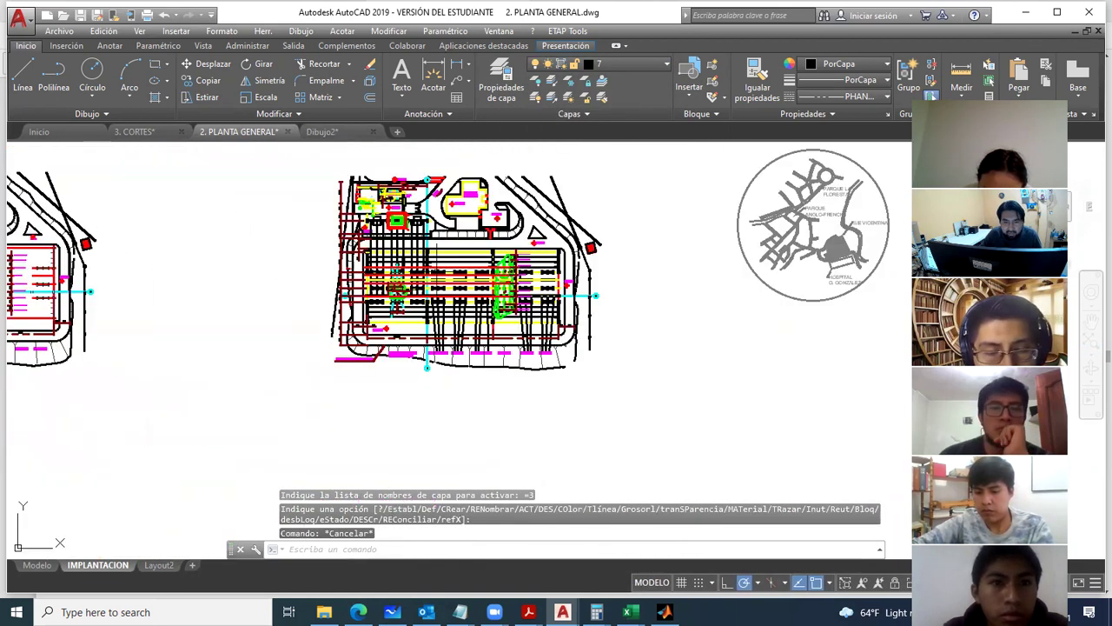
scroll(474, 266, up, 2)
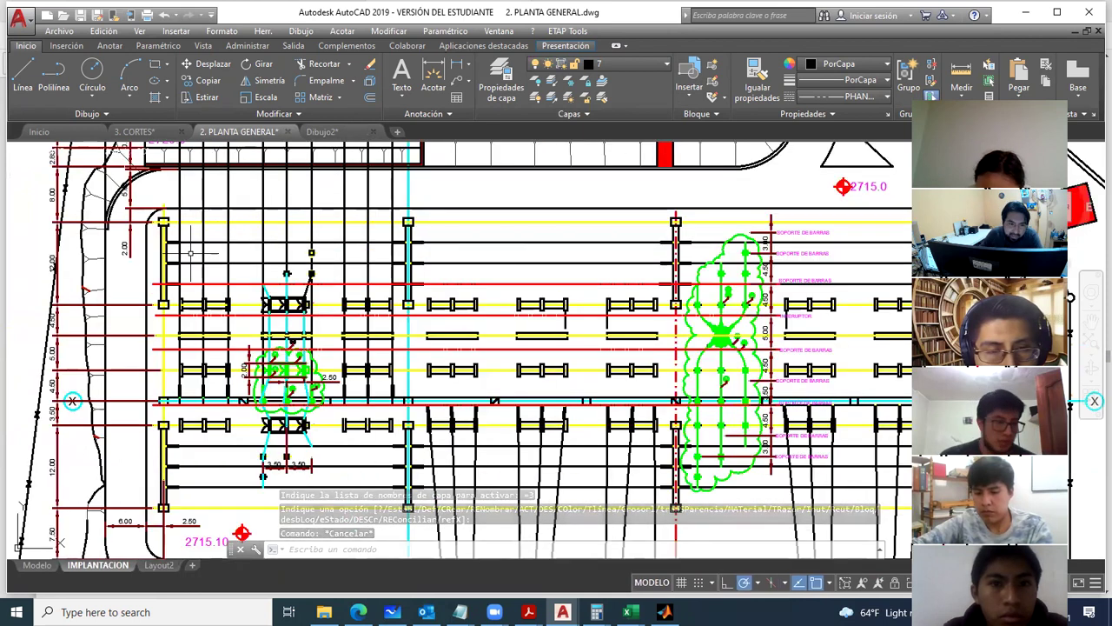
scroll(460, 253, up, 1)
scroll(391, 261, down, 3)
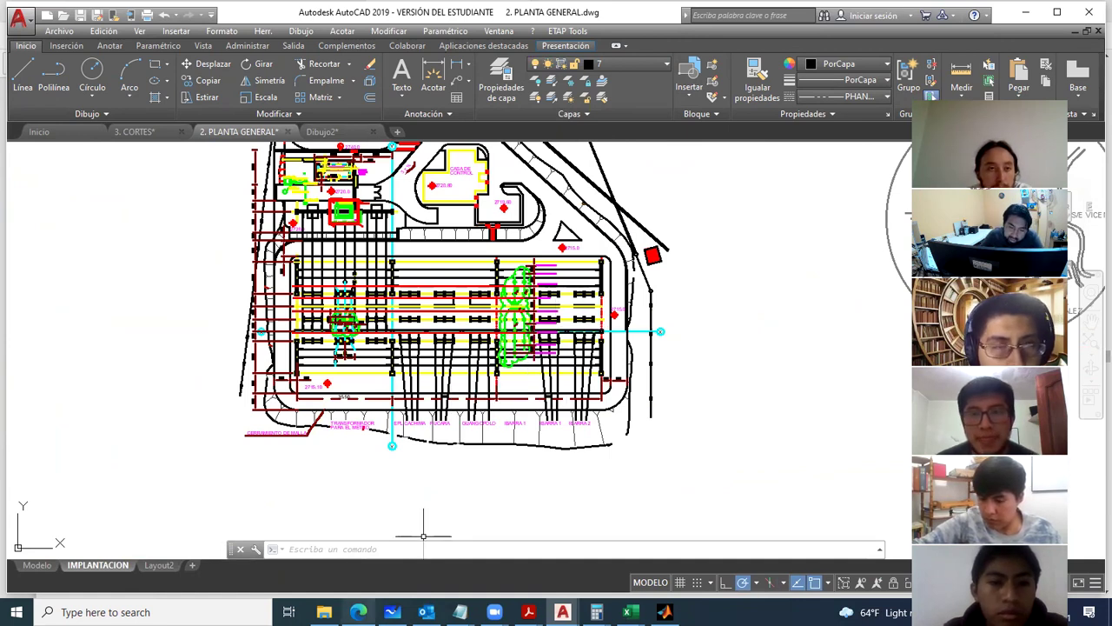
Switch to the Zoom Meeting Controls window.
click(358, 612)
click(358, 612)
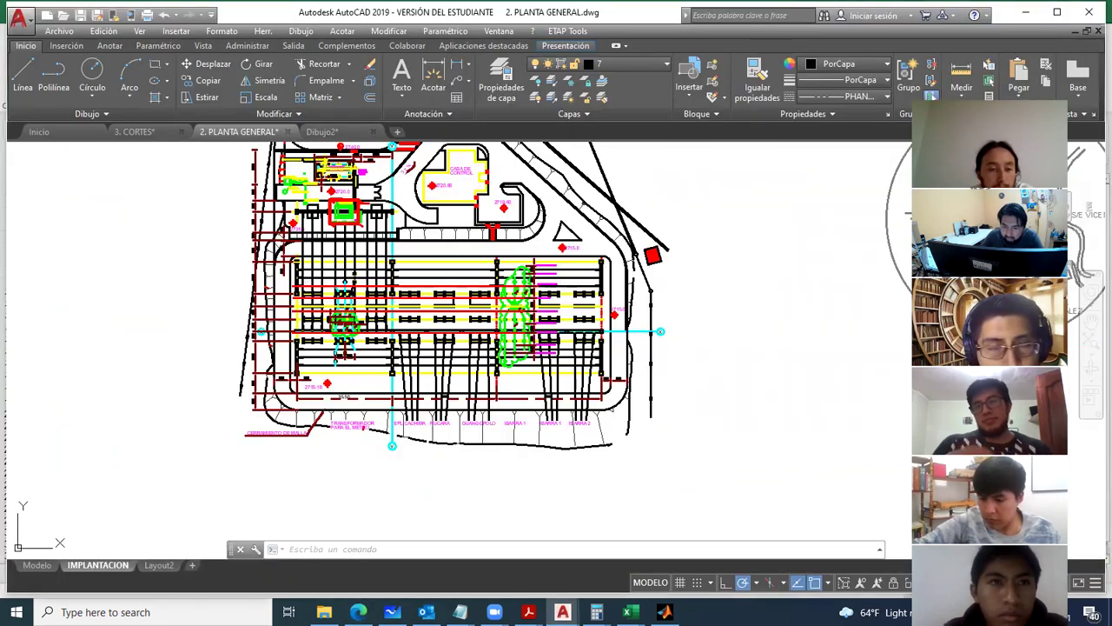
mouse_move(495, 612)
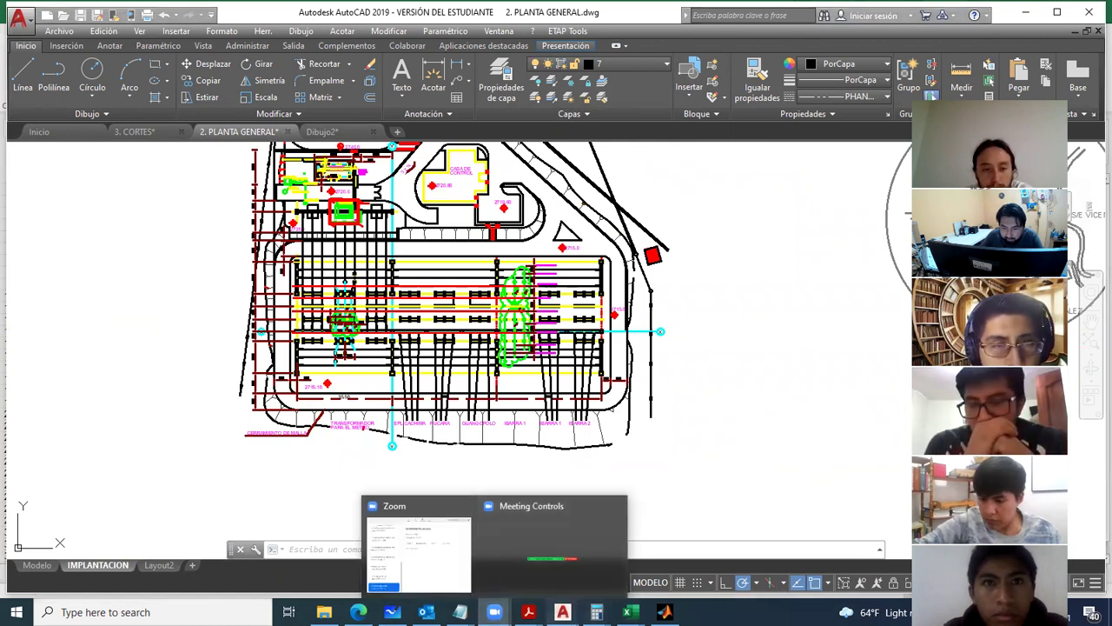
click(552, 557)
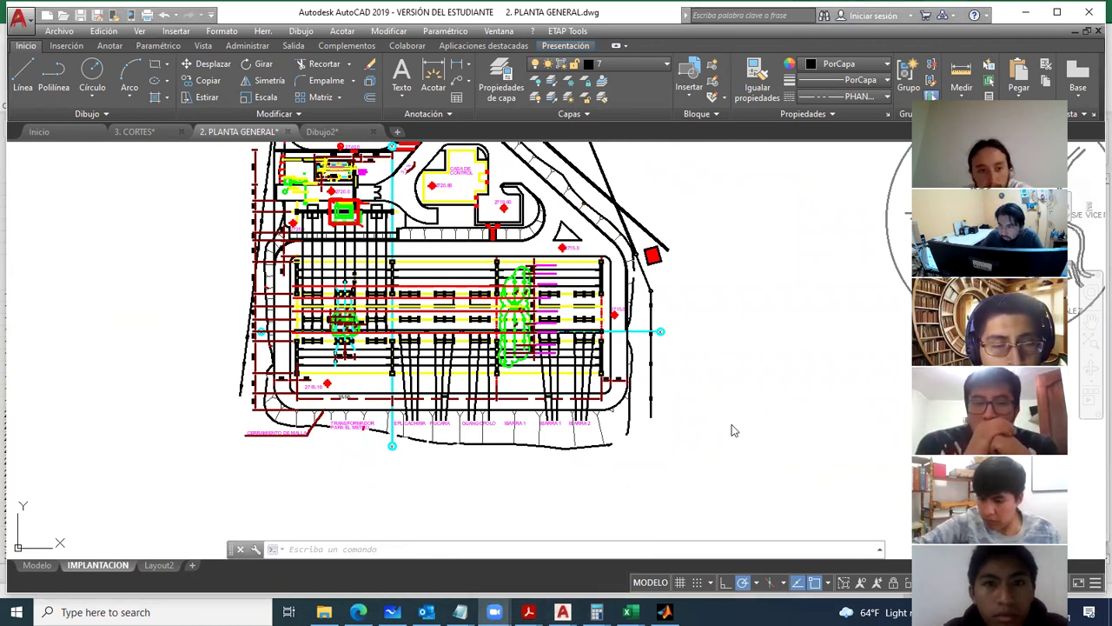